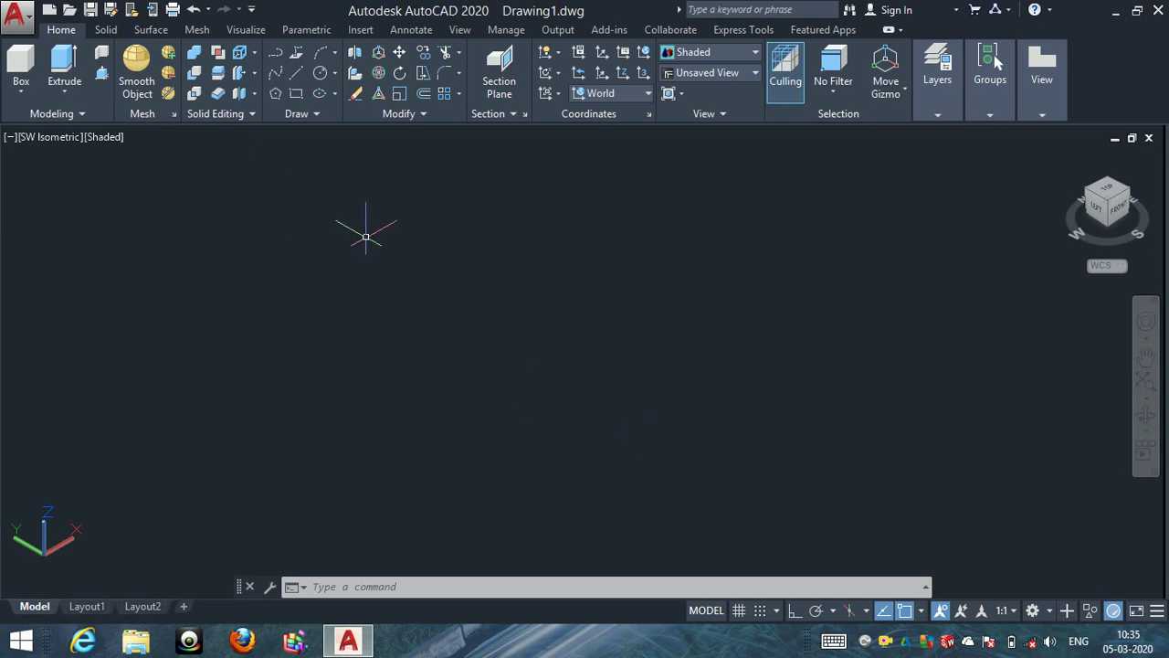
Look through the solid-creation options from the Extrude dropdown, then dismiss them.
key(Escape)
key(Escape)
key(Escape)
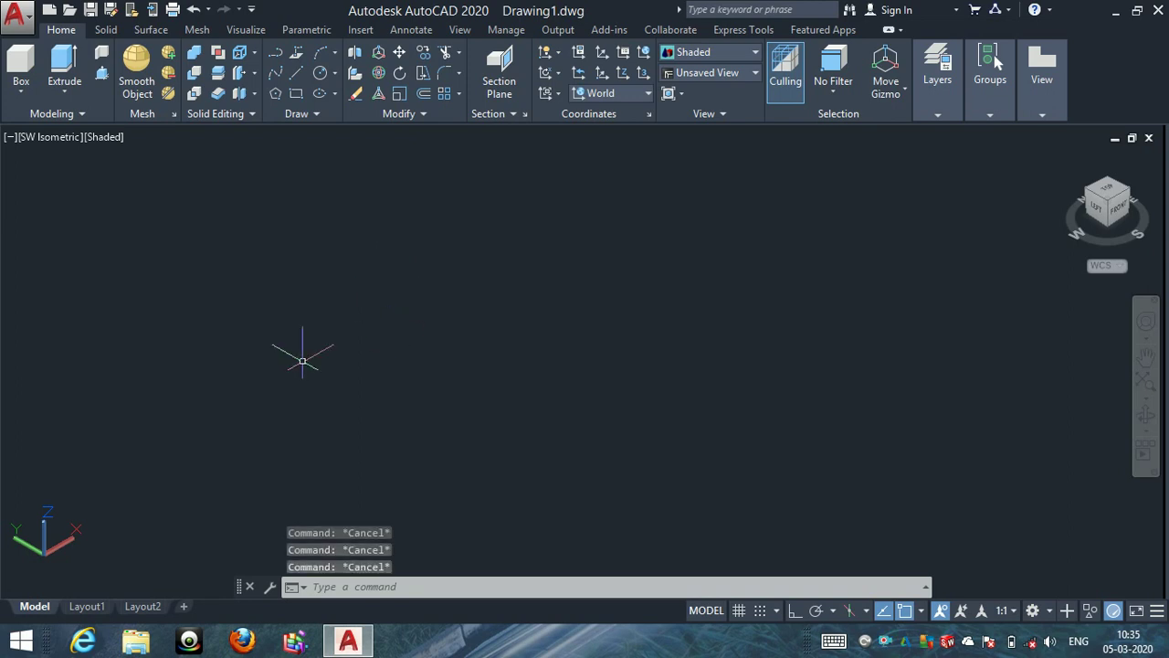
click(304, 361)
key(Escape)
key(Escape)
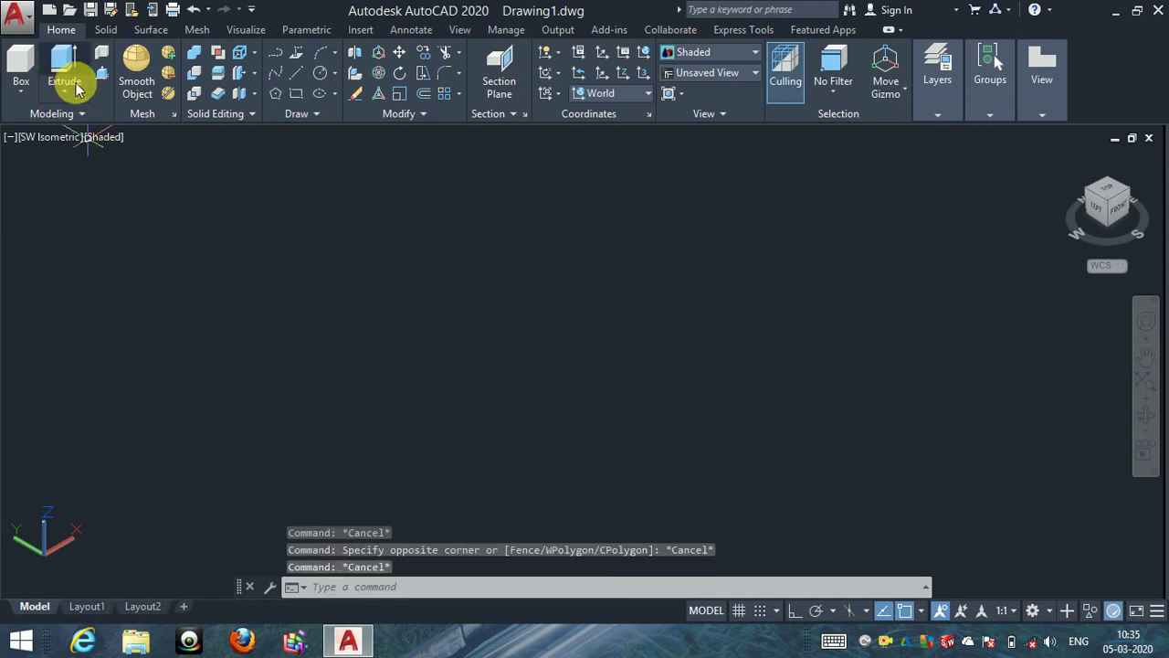
click(72, 91)
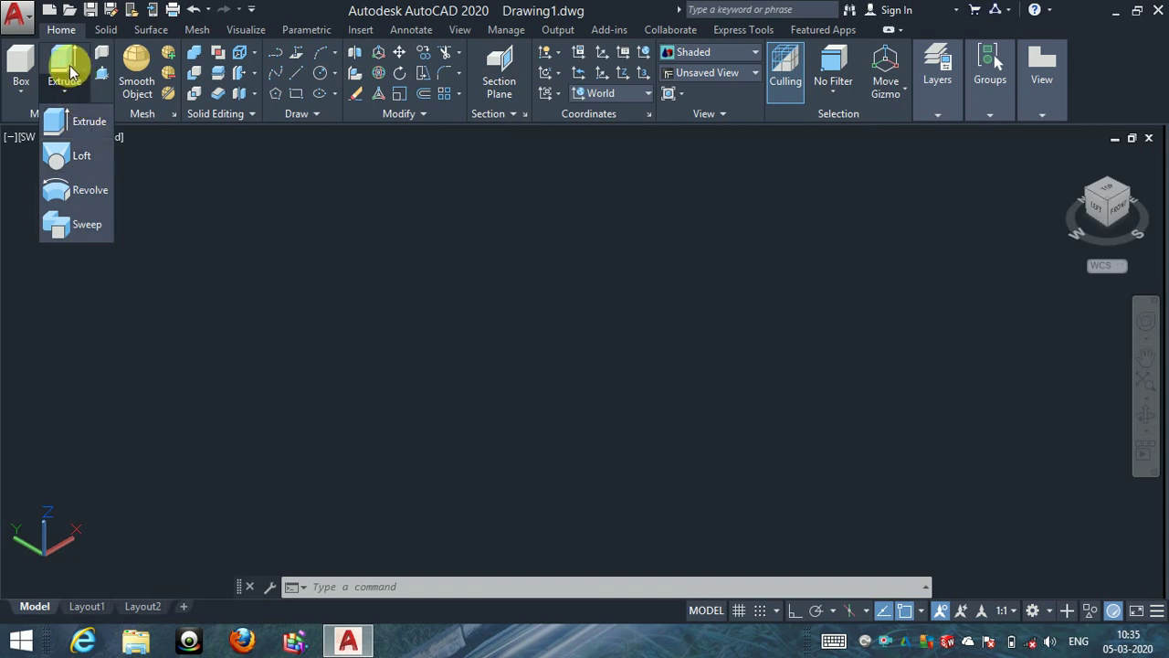
click(267, 361)
key(Escape)
key(Escape)
key(Escape)
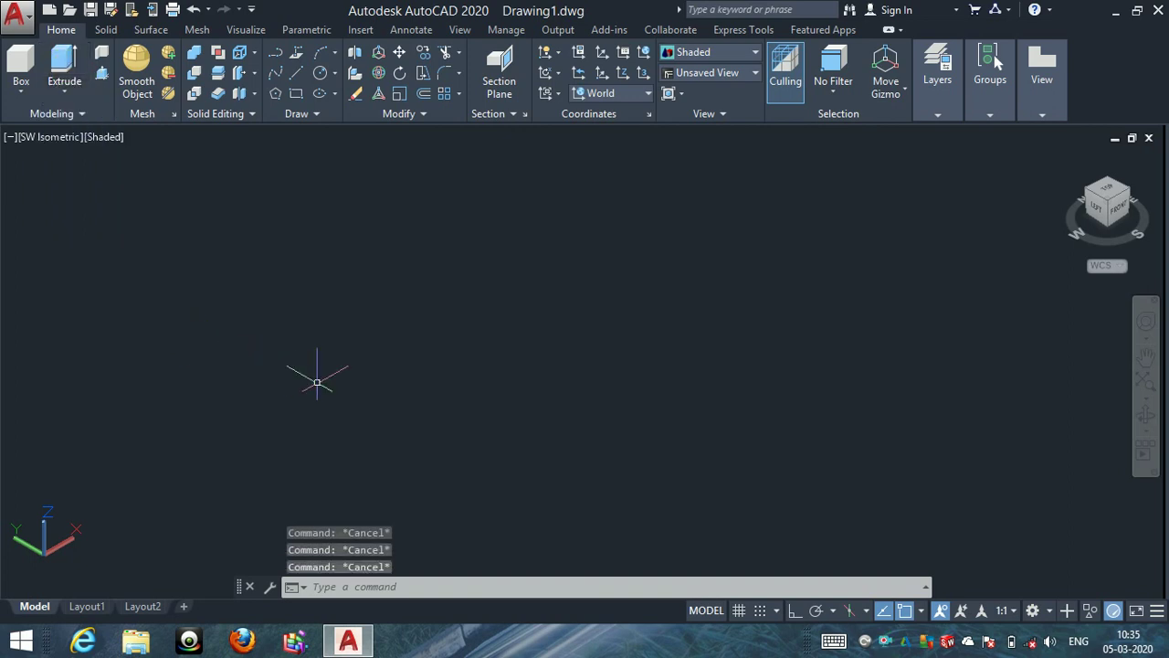
Draw a rectangle on the ground plane with REC by picking two opposite corners.
text(rec)
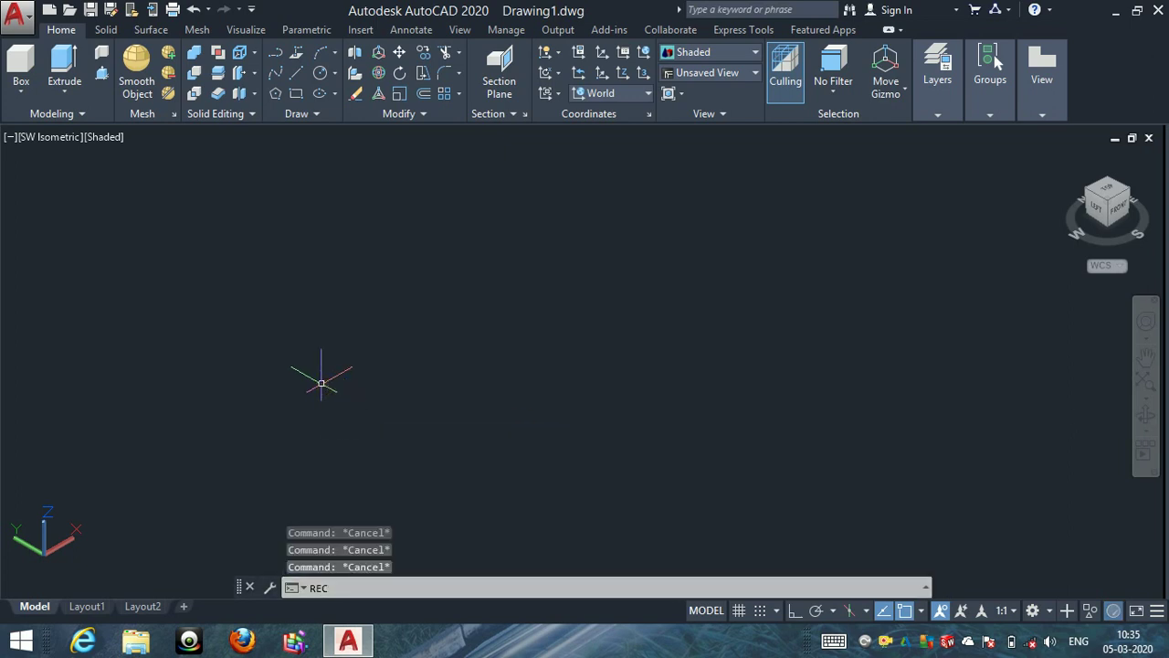
key(Return)
click(314, 451)
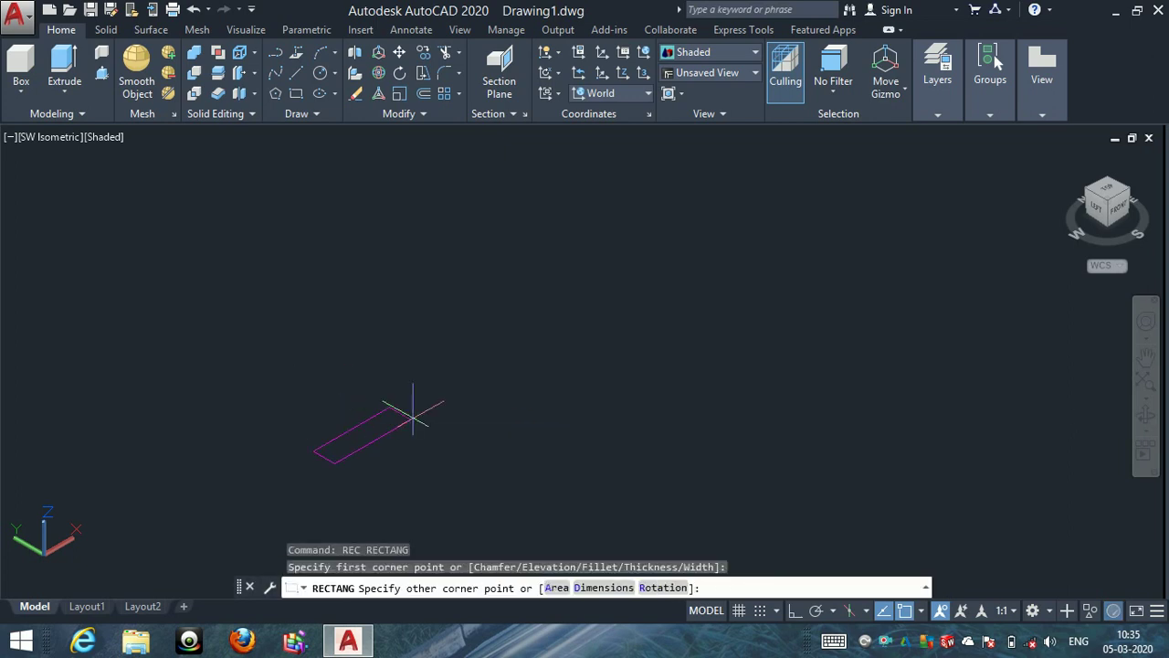
click(474, 411)
key(Escape)
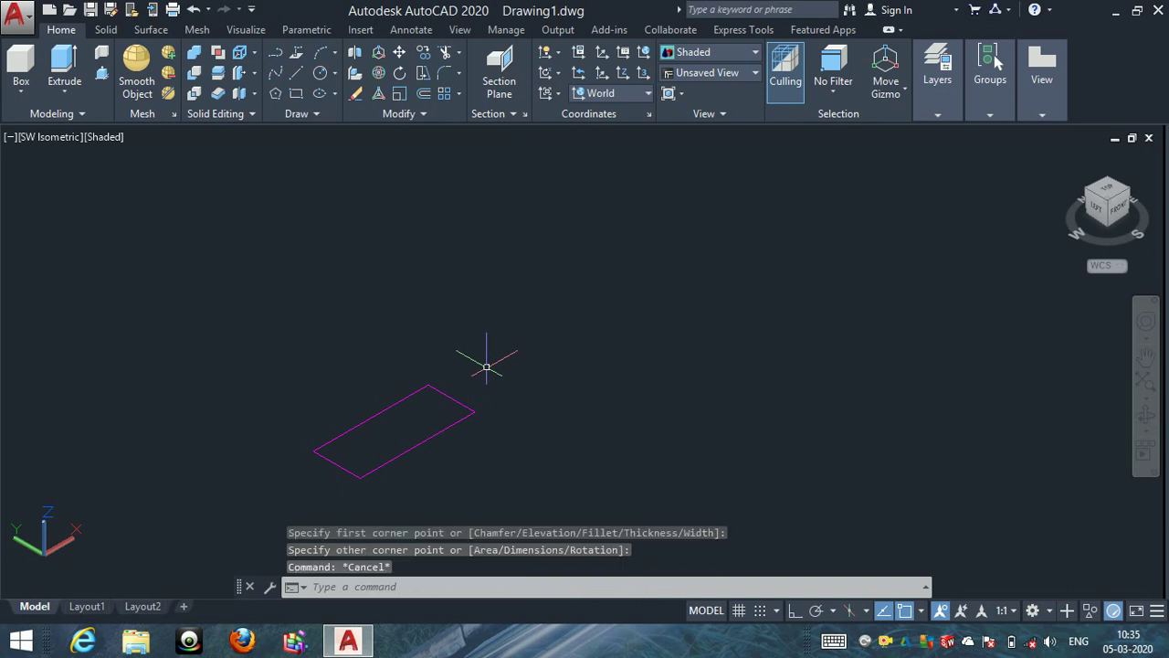
key(Escape)
key(Escape)
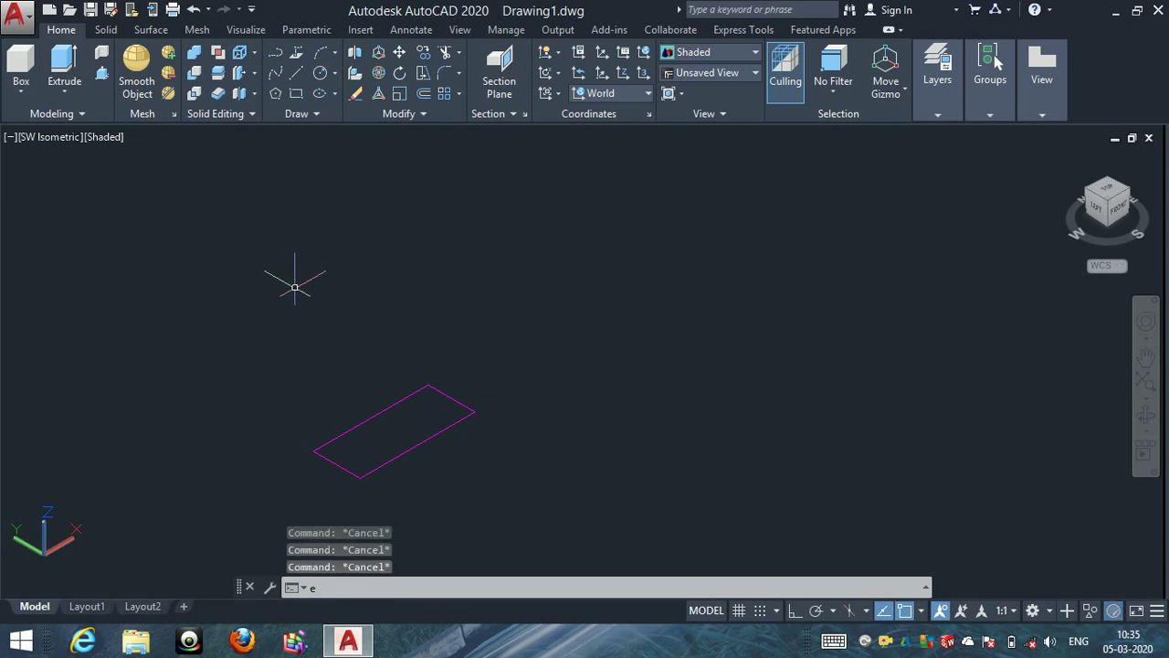
text(e)
click(301, 289)
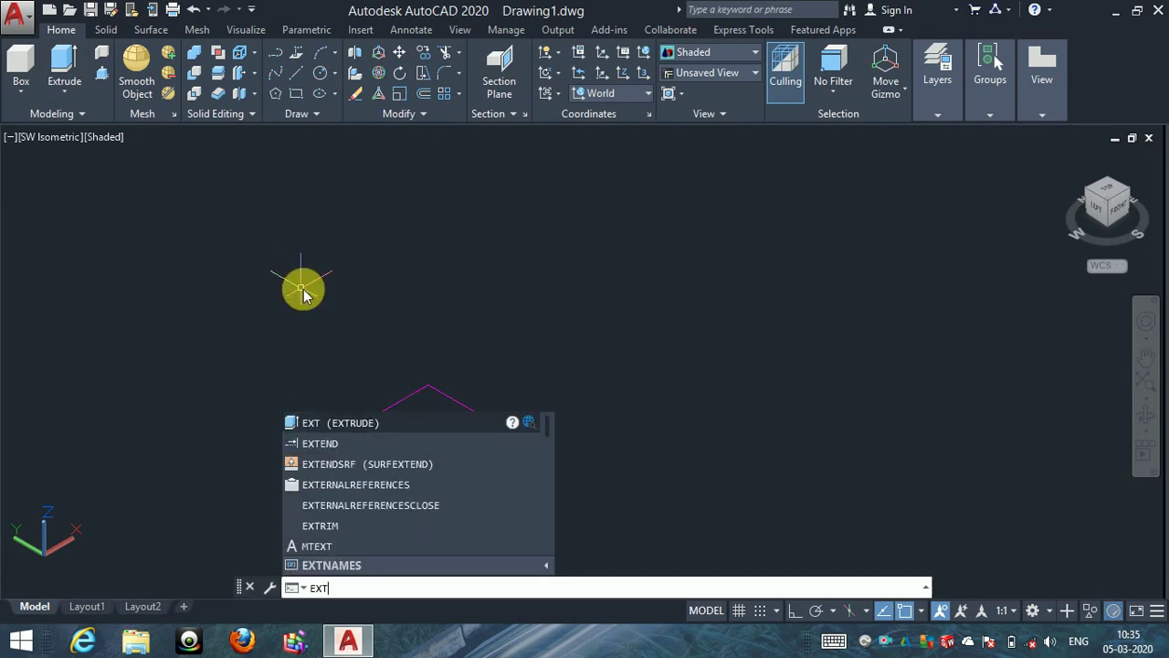
key(Return)
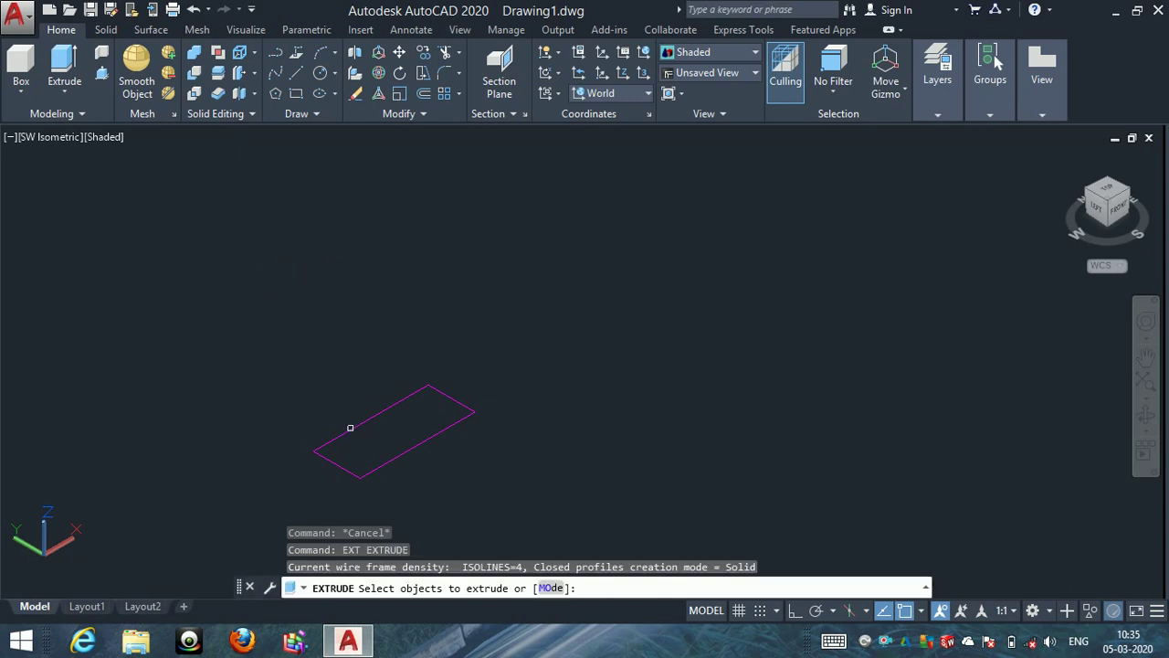
click(350, 428)
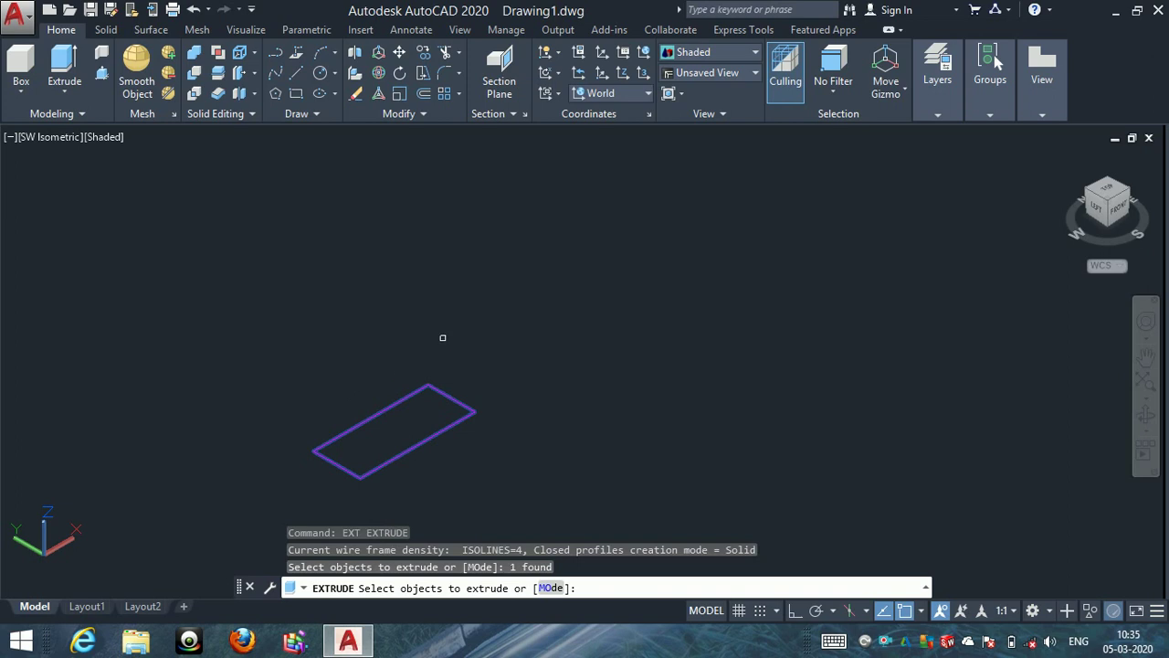
click(575, 612)
click(549, 588)
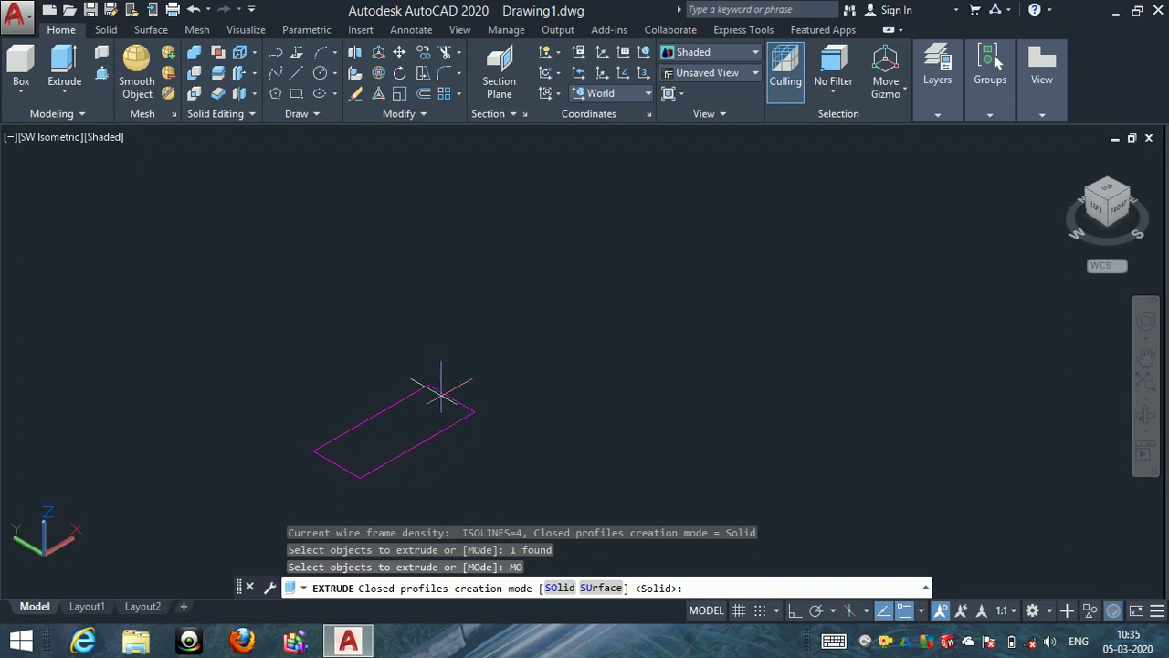
click(568, 590)
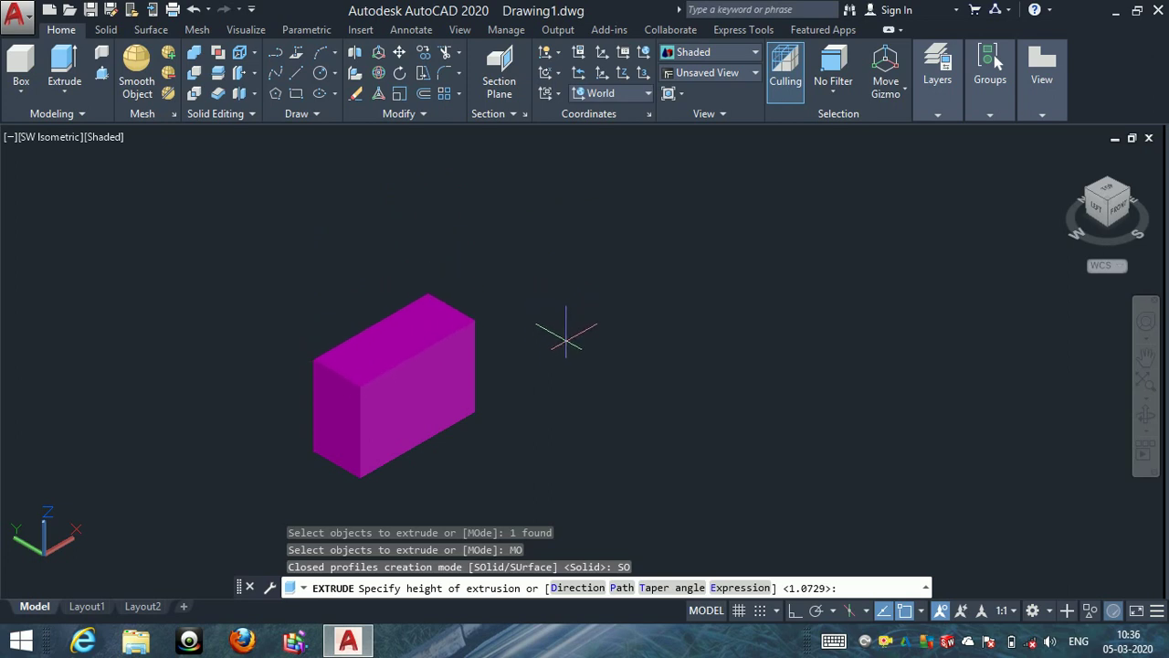
key(Escape)
key(Escape)
key(Escape)
key(Escape)
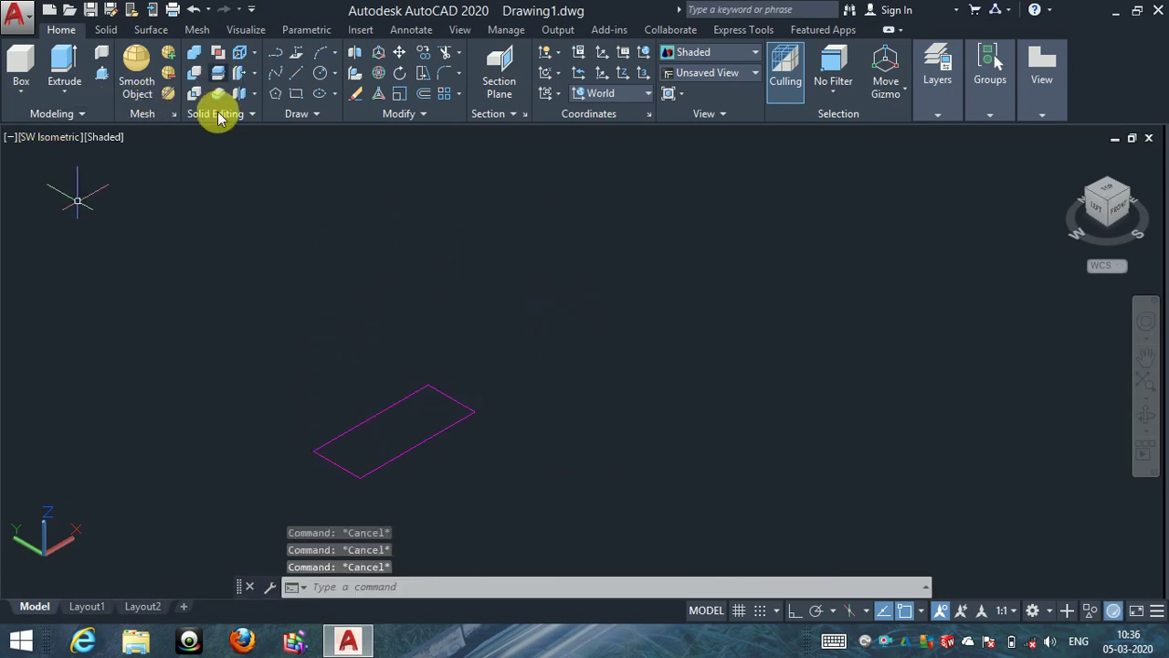
Draw a 10-unit vertical line beside the rectangle with Ortho on.
text(1)
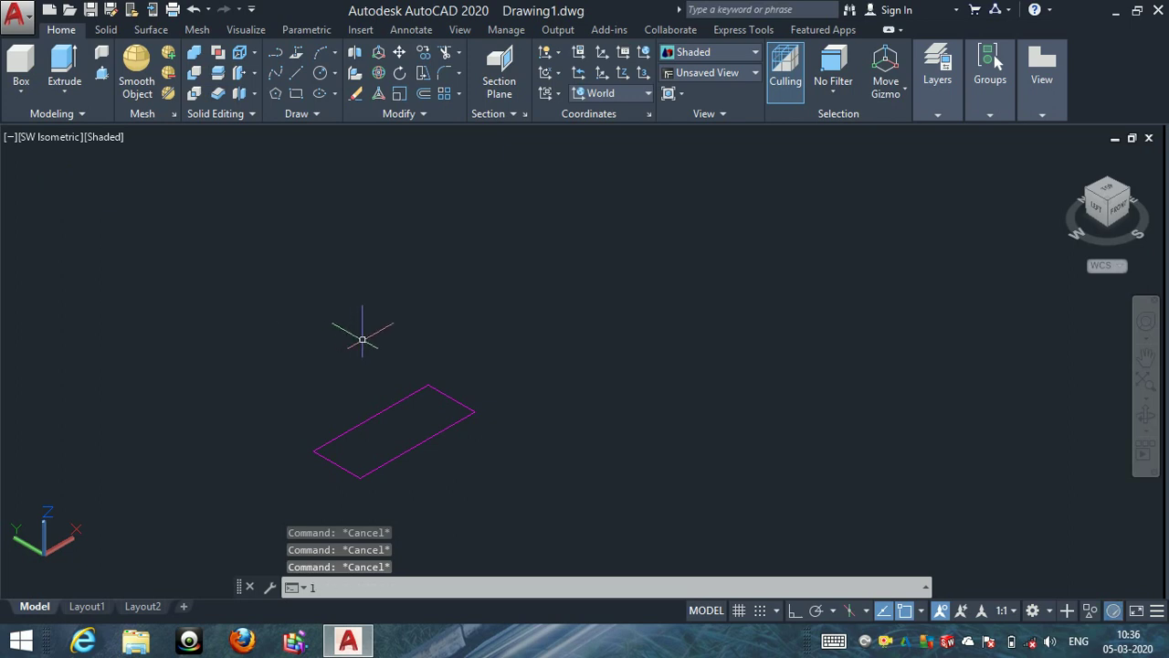
key(Return)
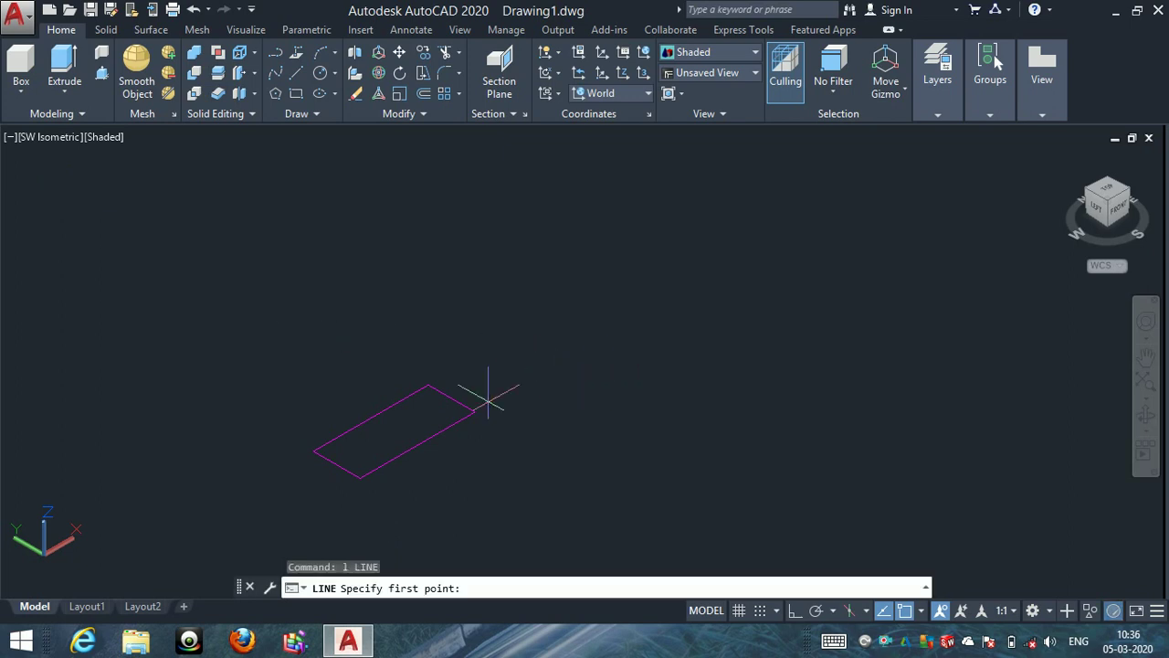
click(600, 371)
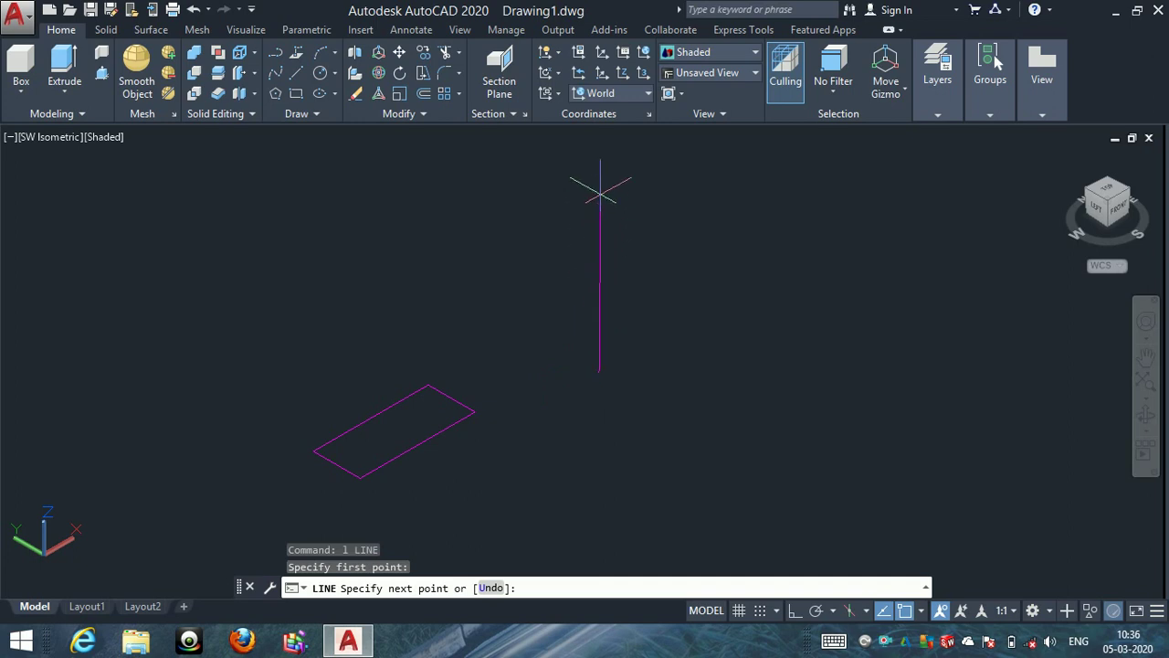
key(F8)
text(10)
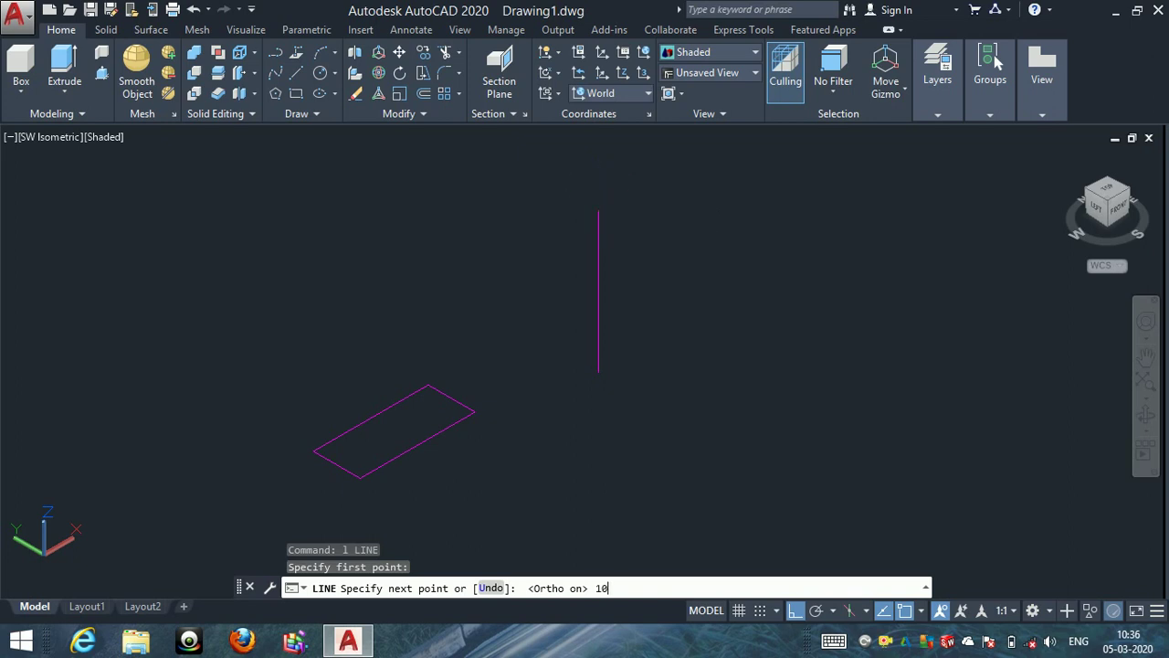
key(Return)
key(Escape)
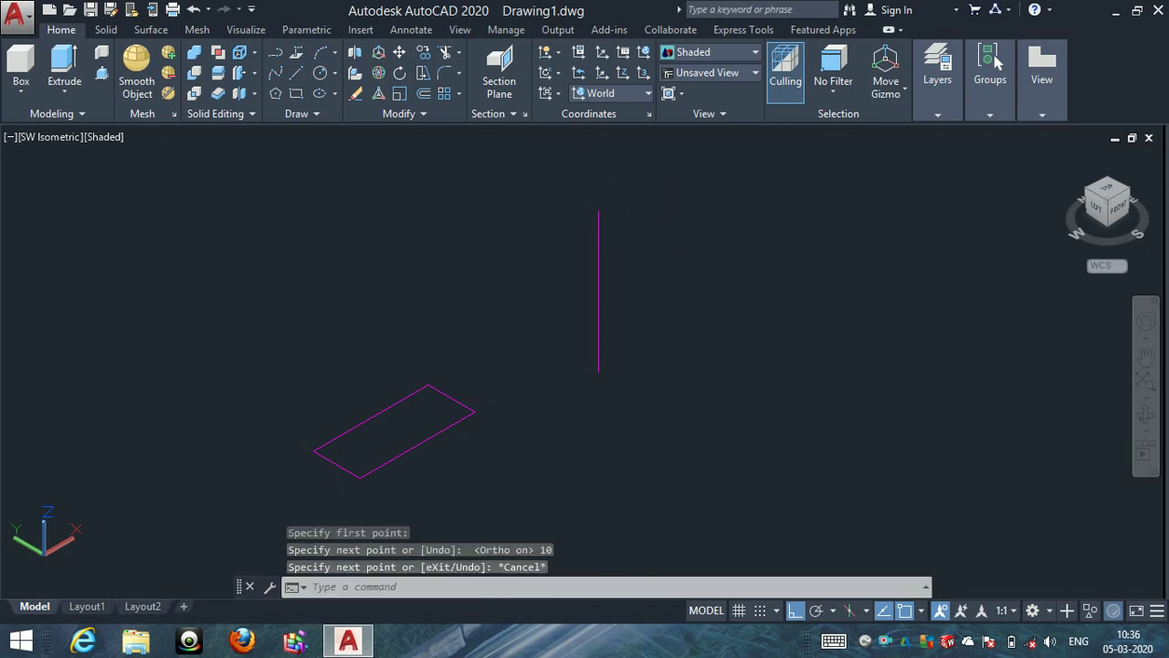
key(Escape)
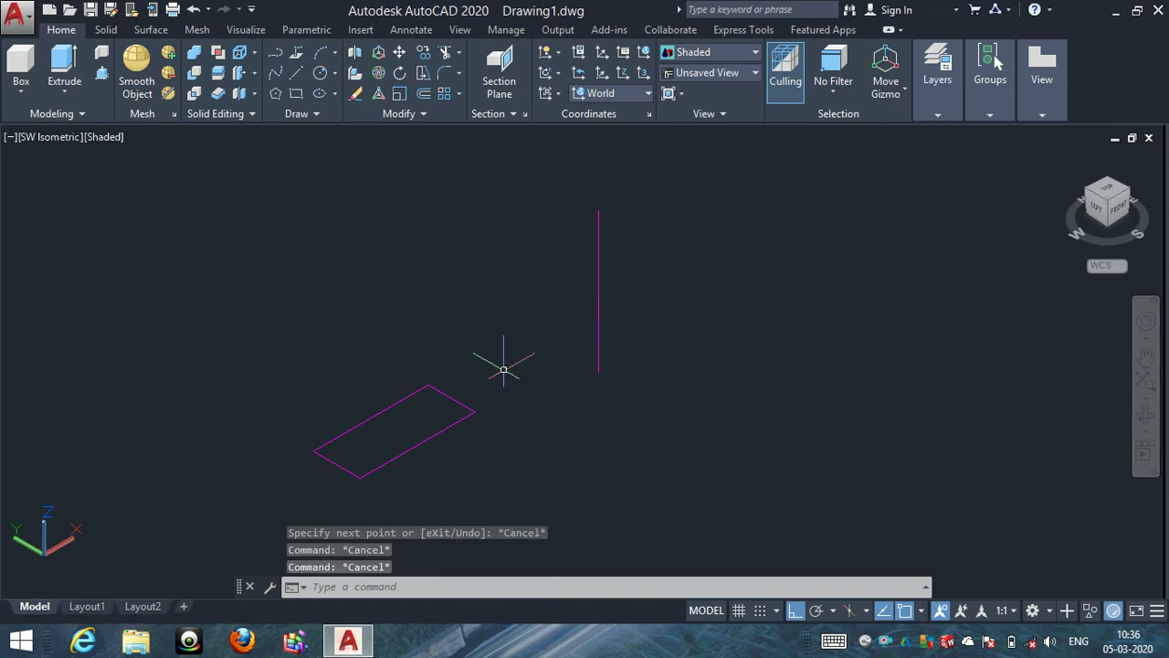
key(Escape)
Extrude the rectangle as a solid using the Direction option, from the line's bottom to top endpoint.
click(76, 70)
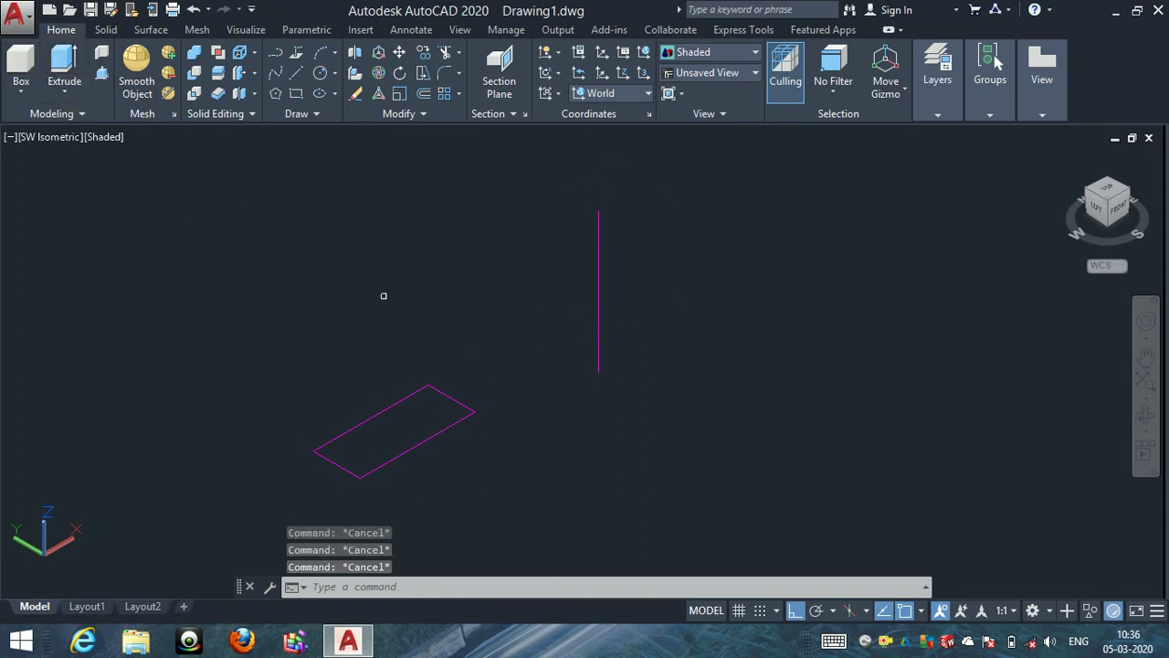
click(391, 458)
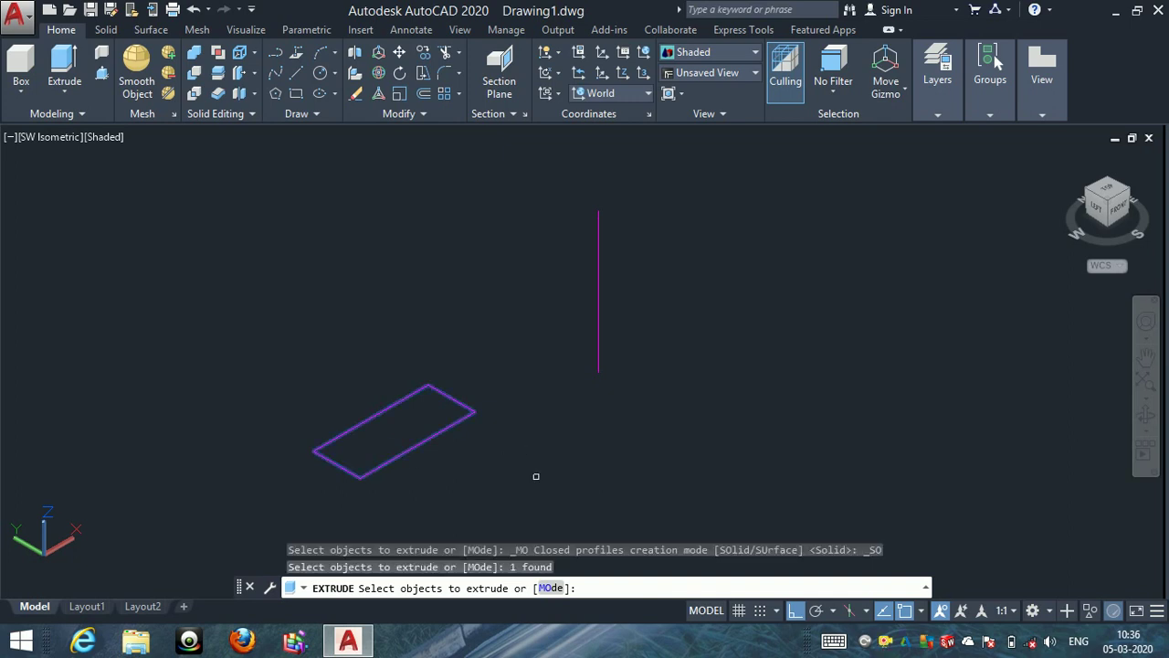
click(550, 588)
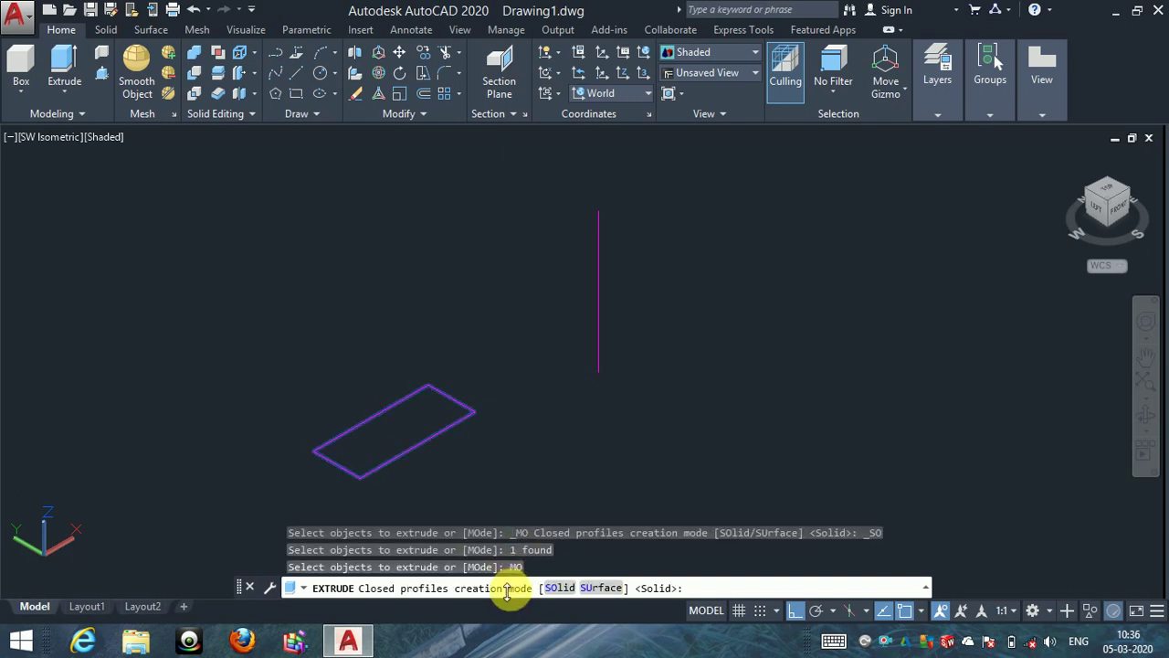
click(559, 587)
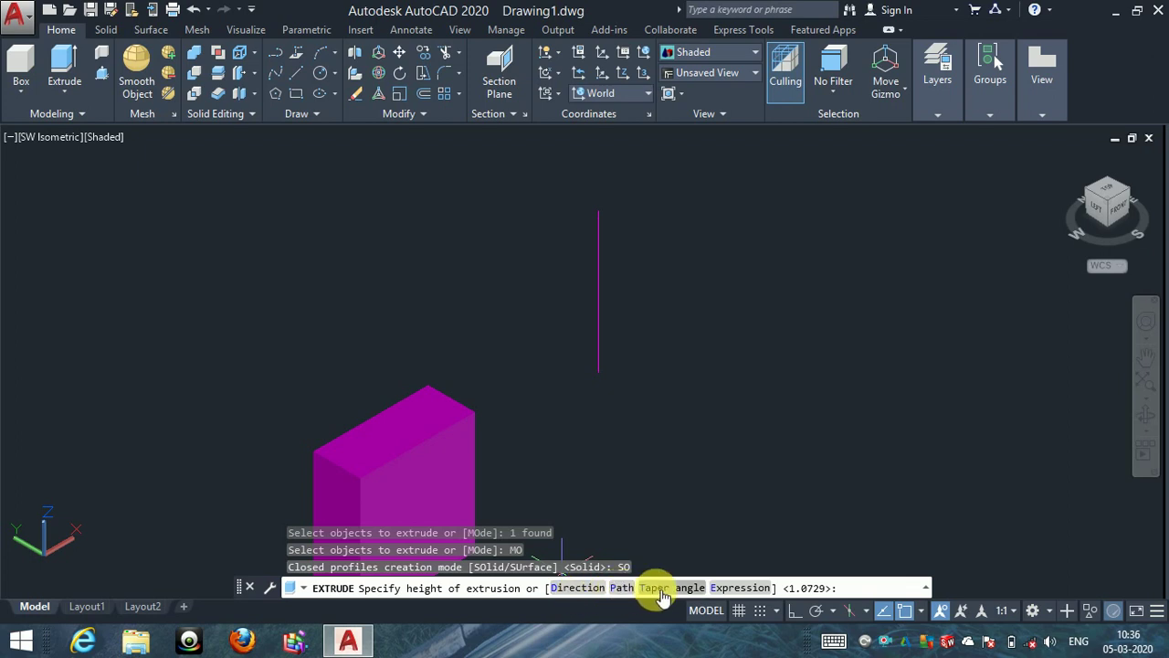
click(571, 589)
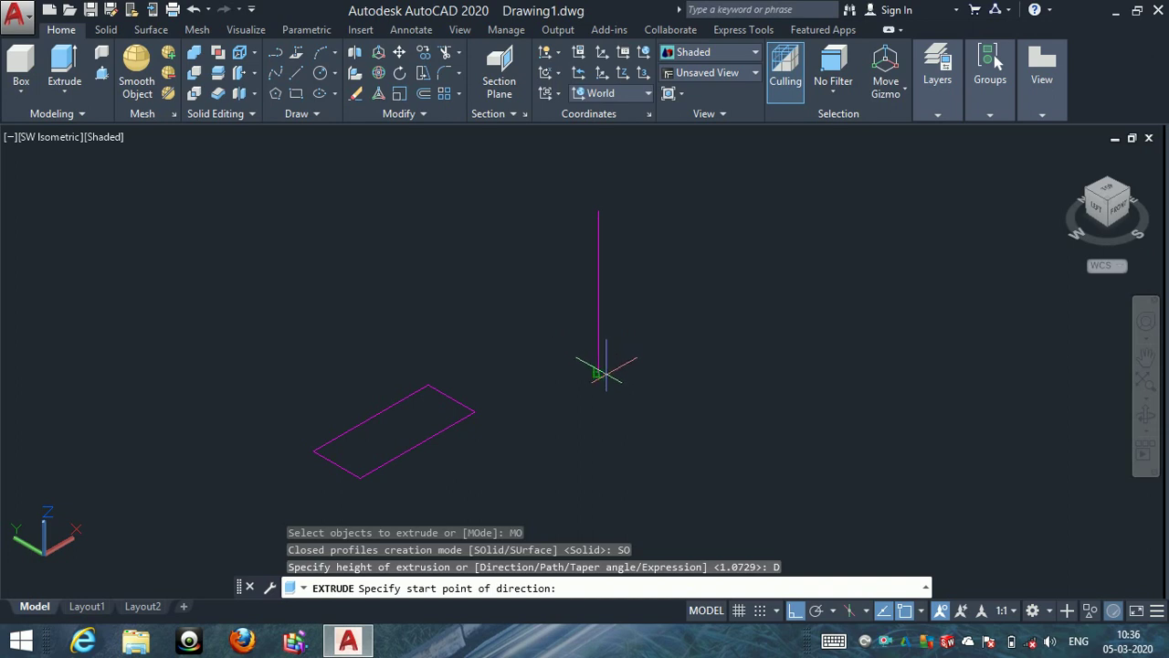
click(598, 371)
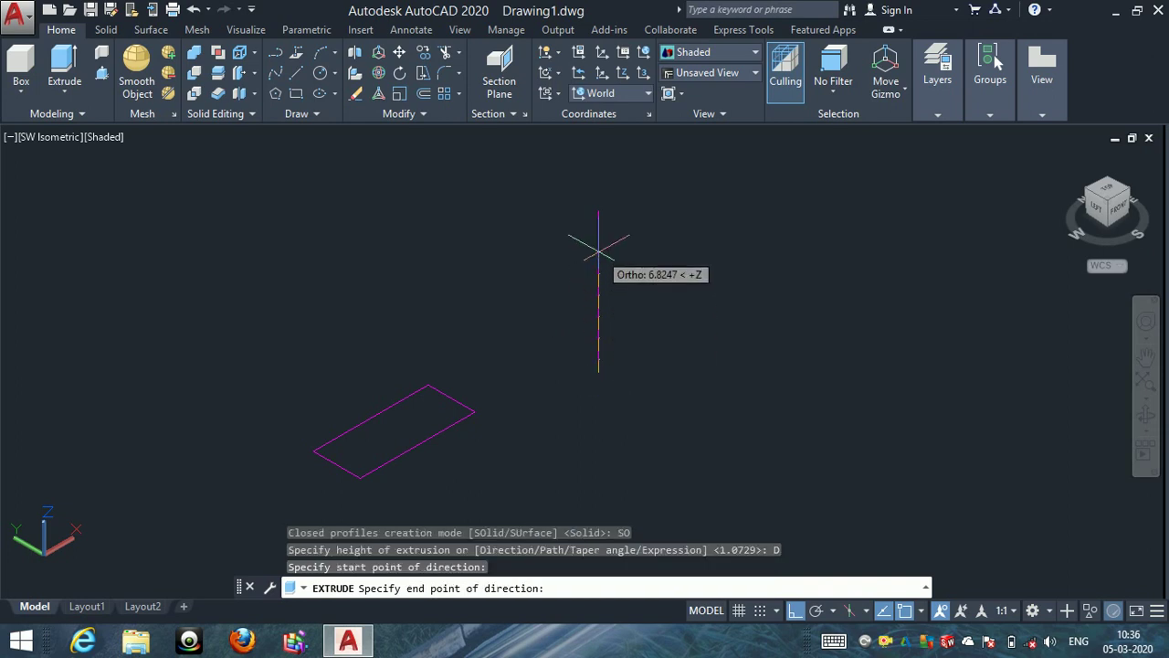
click(598, 210)
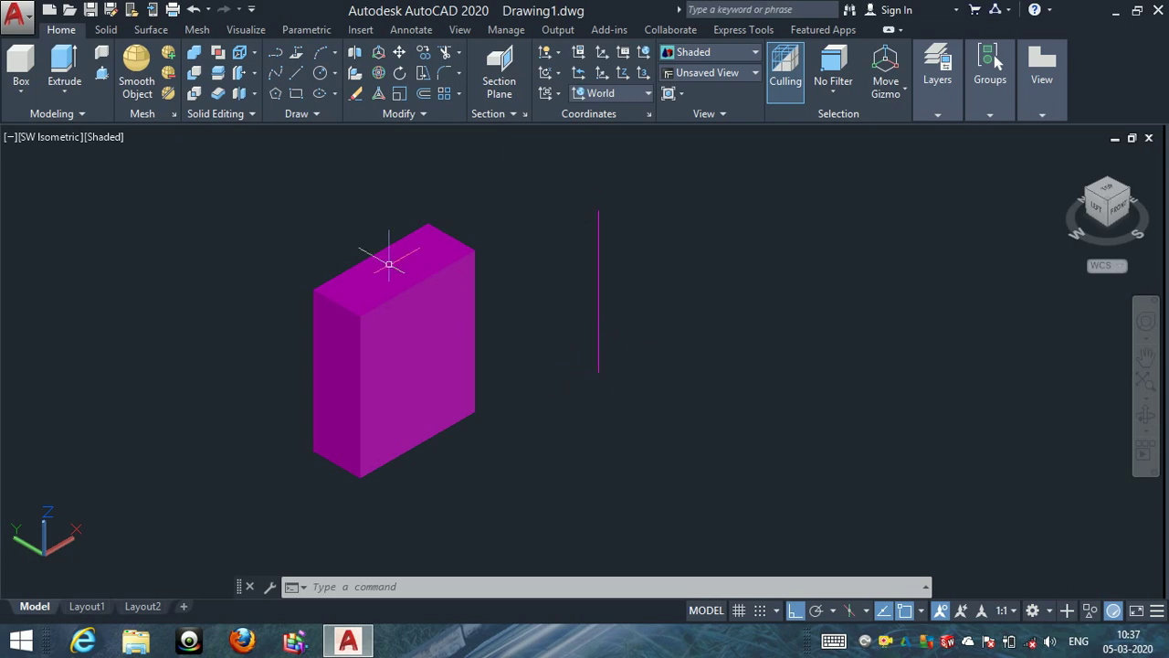
scroll(306, 384, down, 2)
scroll(291, 382, down, 2)
Draw a second, long thin rectangle on the ground plane below the vertical line.
scroll(345, 389, up, 4)
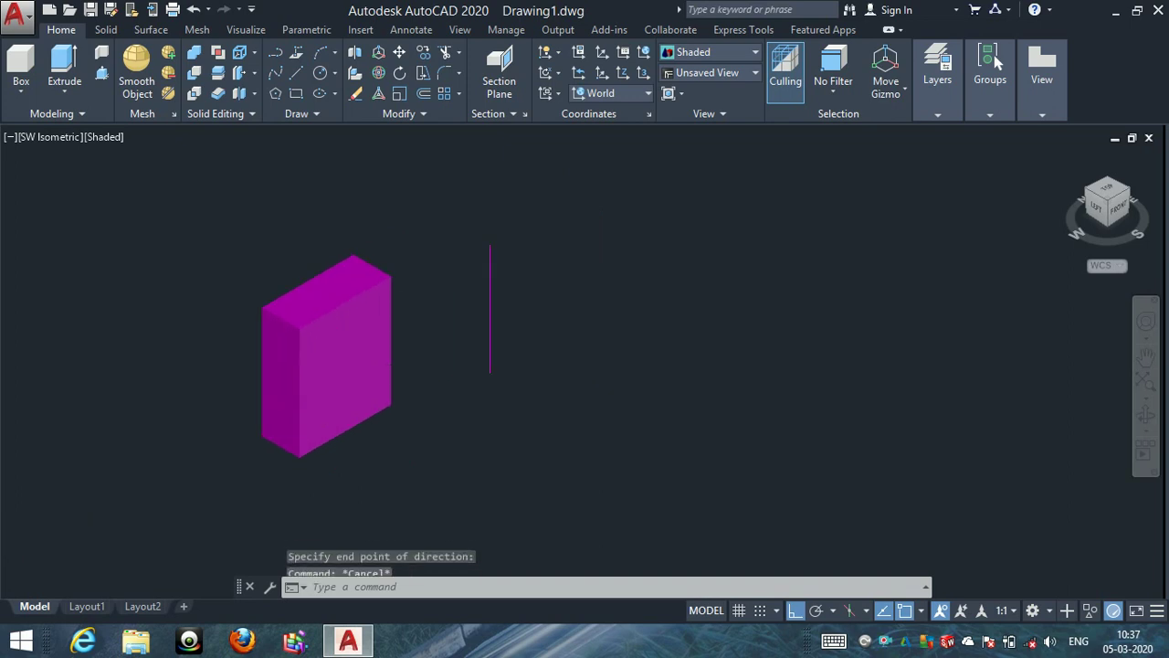
key(Escape)
key(Escape)
key(Escape)
text(rec)
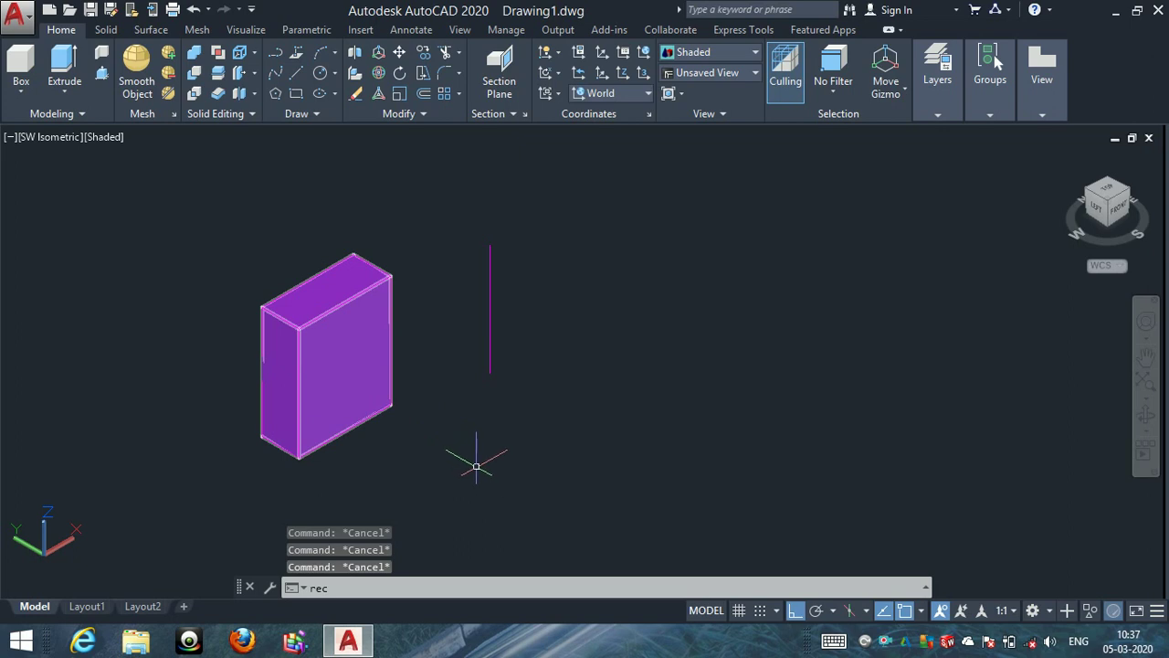
key(Return)
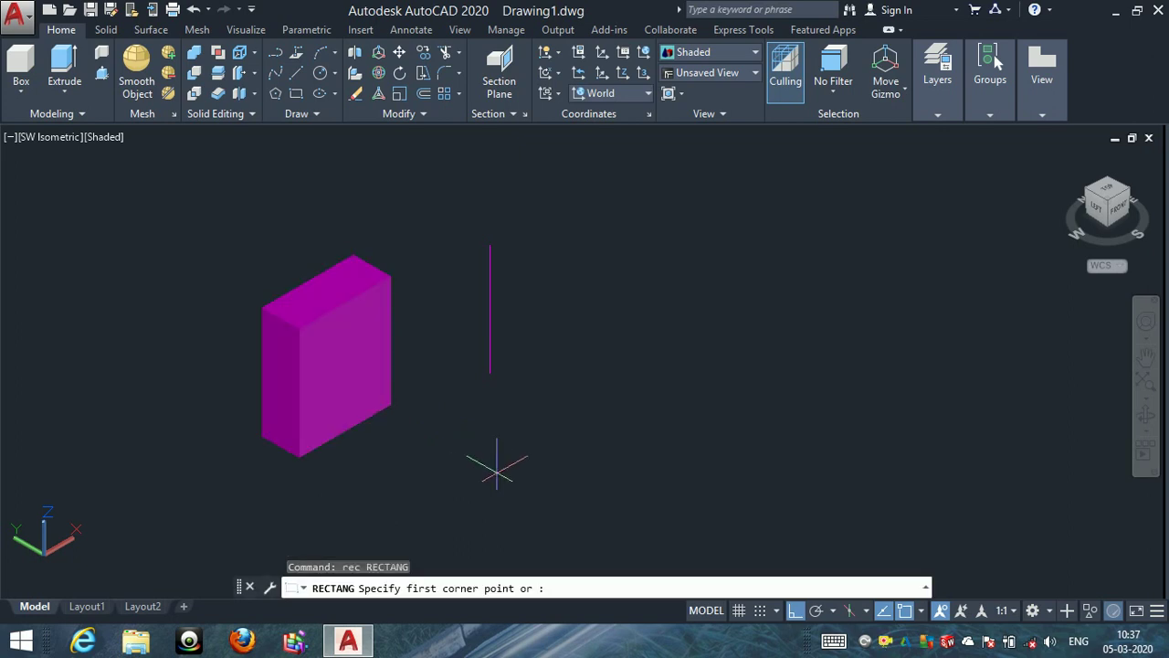
click(489, 473)
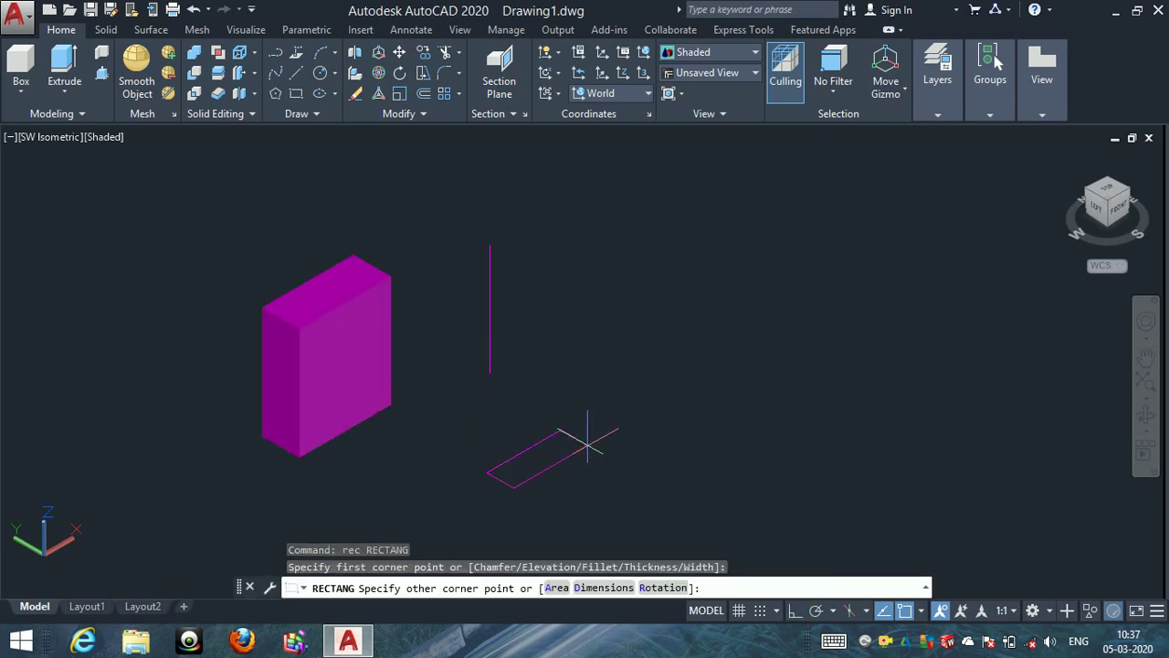
key(Escape)
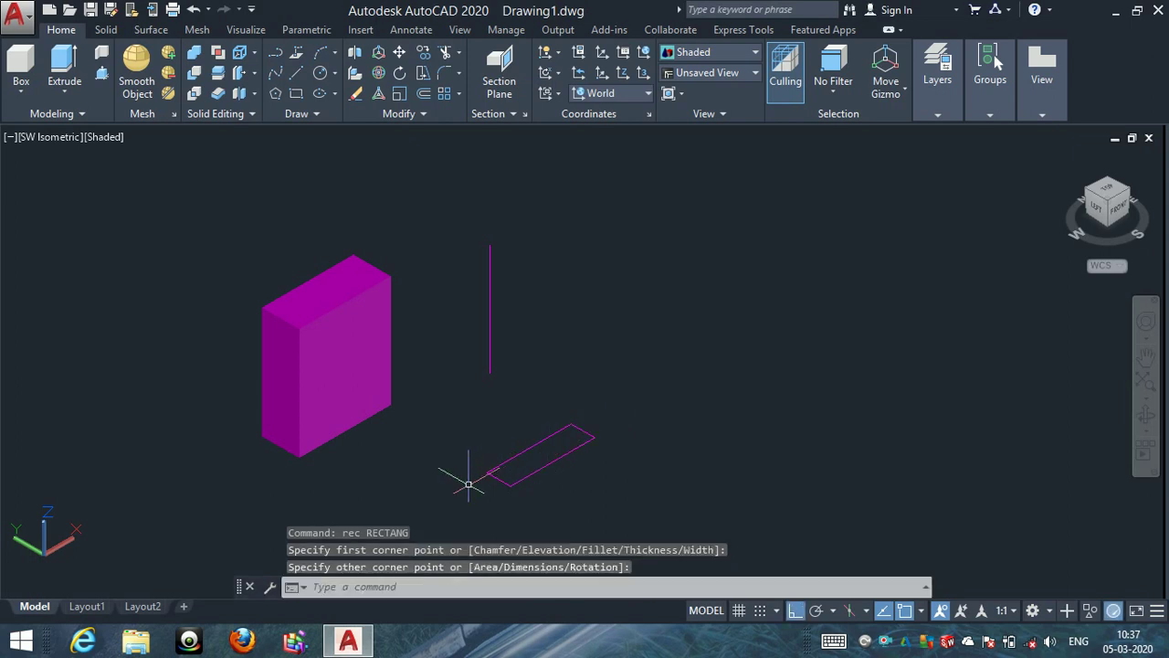
key(Escape)
key(Escape)
key(Escape)
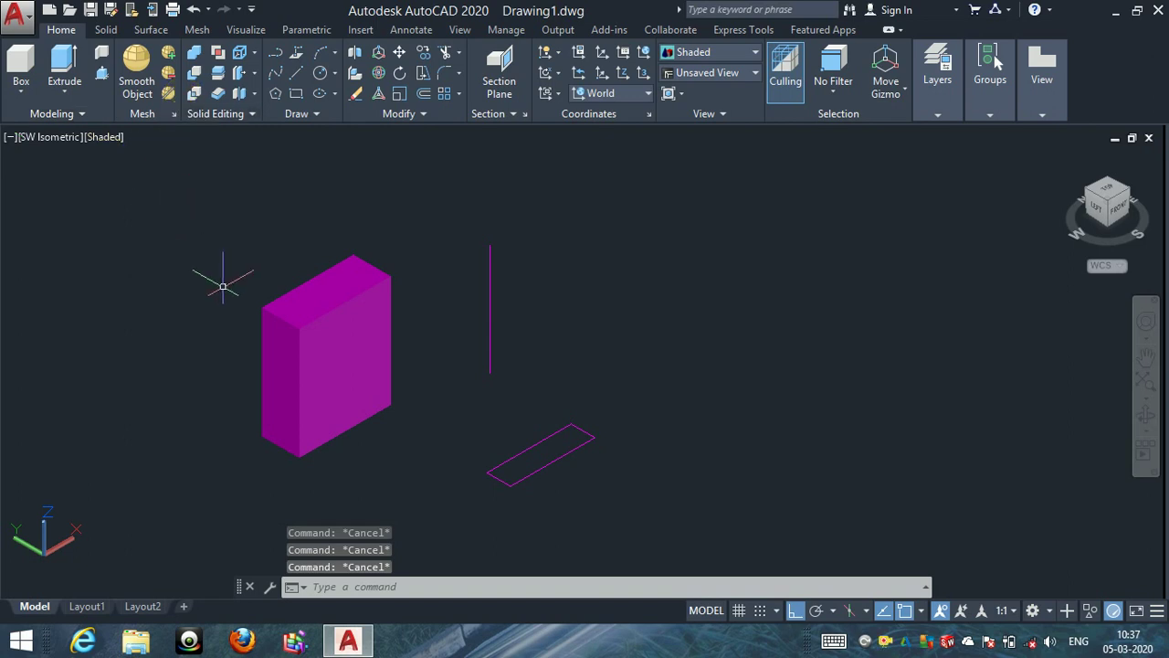
Draw a vertical line up from the rectangle's corner, then a line sloping down to the right.
text(l)
key(Return)
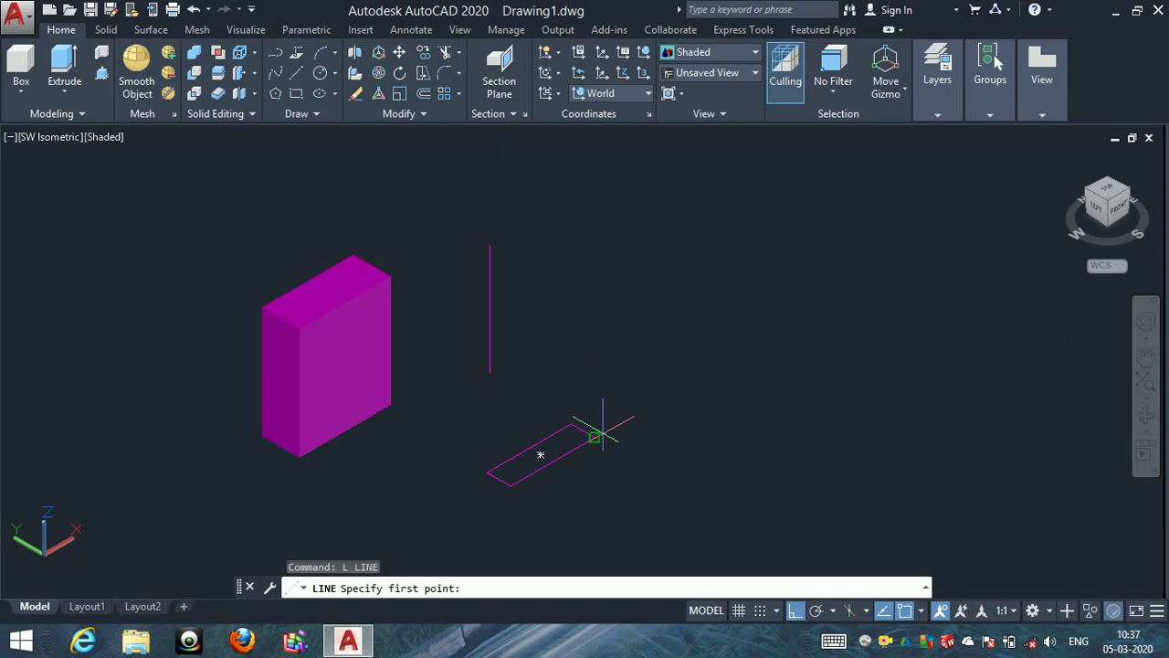
click(595, 439)
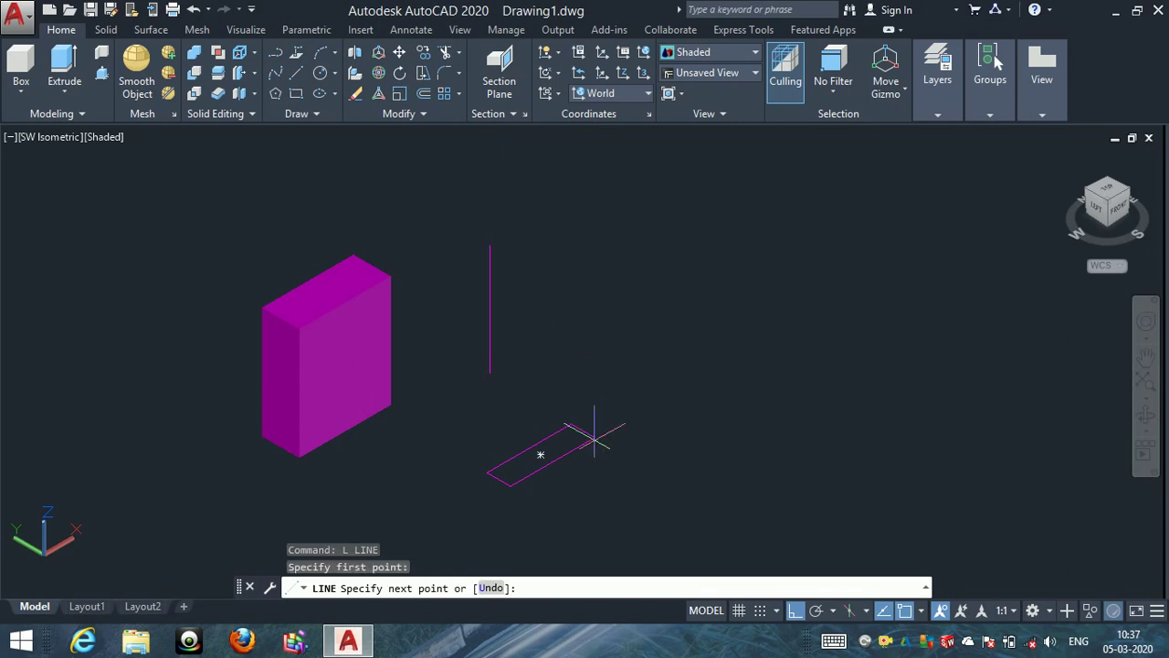
click(581, 217)
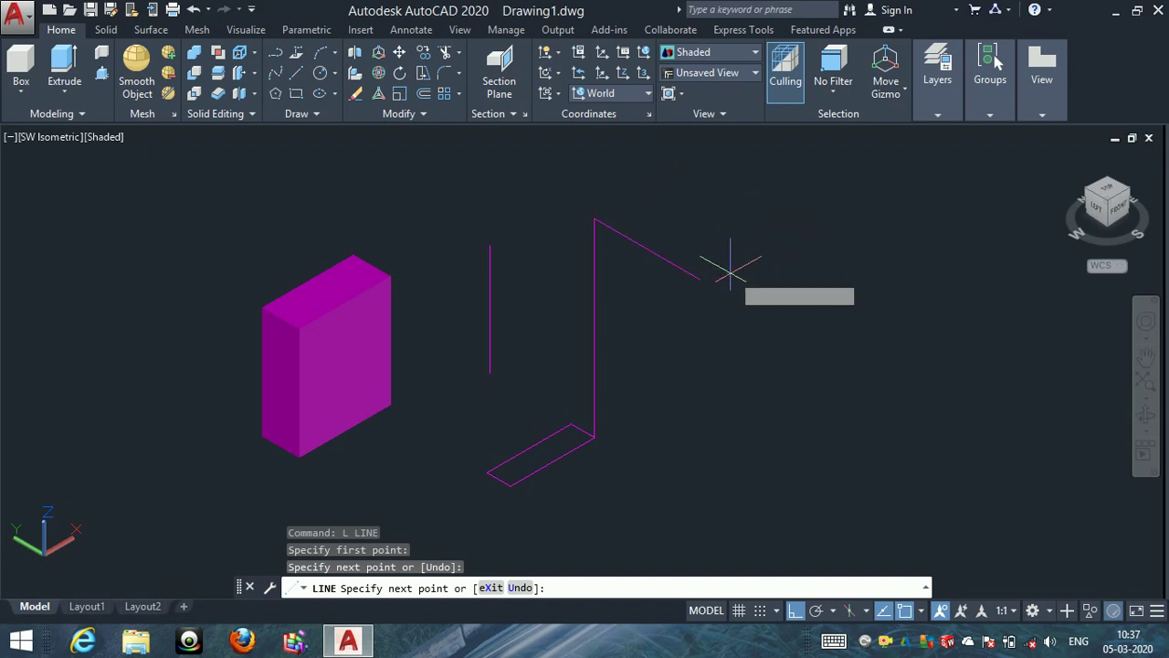
click(776, 322)
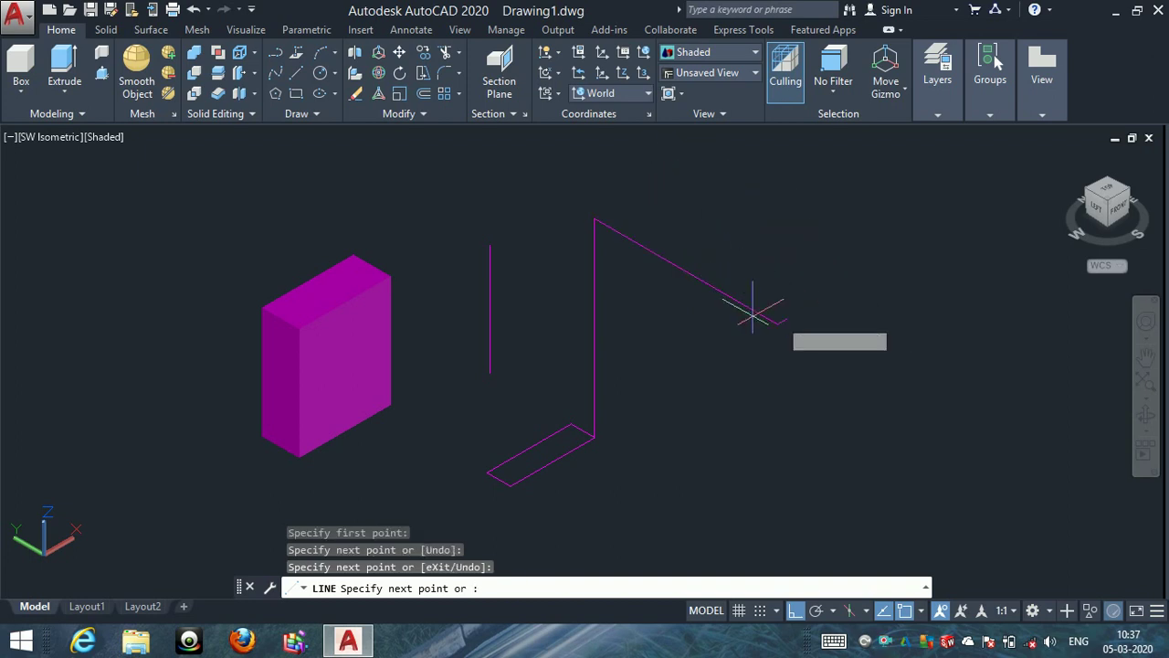
key(Escape)
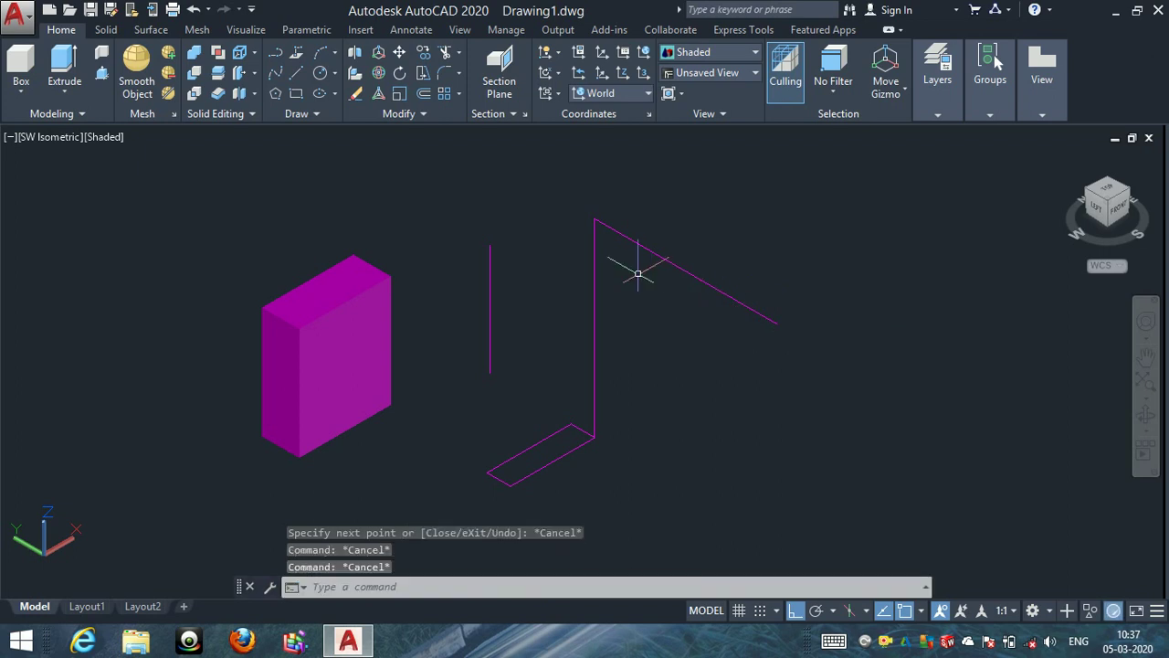
Round the bend between the vertical and sloping lines with a fillet of picked radius.
text(f)
key(Return)
key(Return)
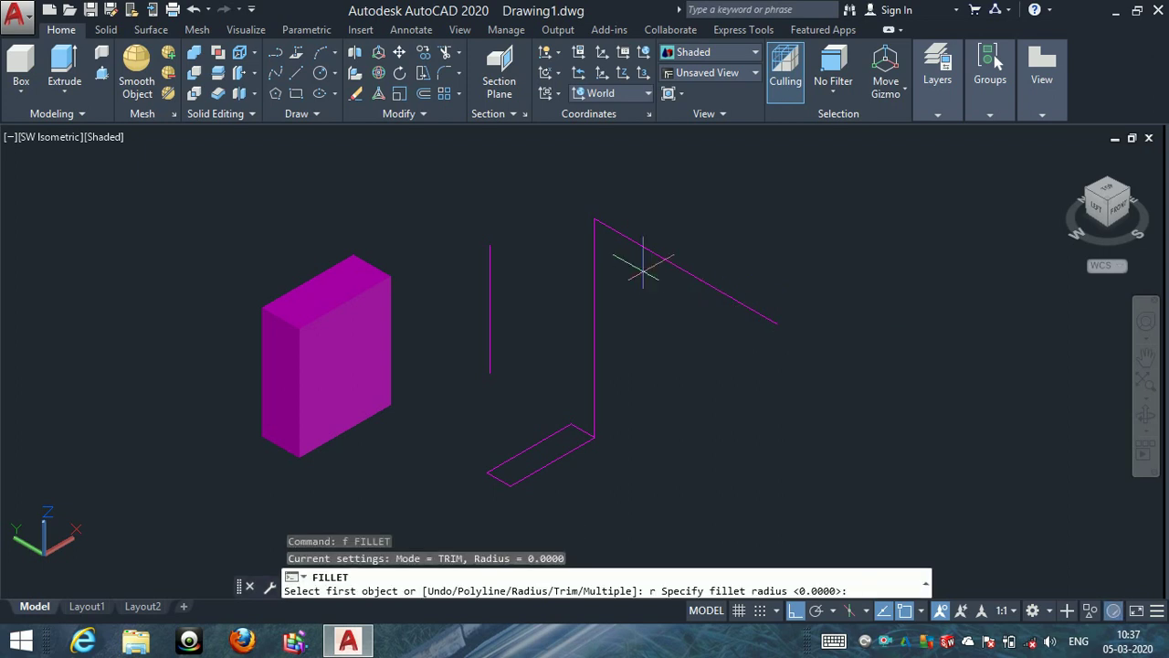
click(594, 245)
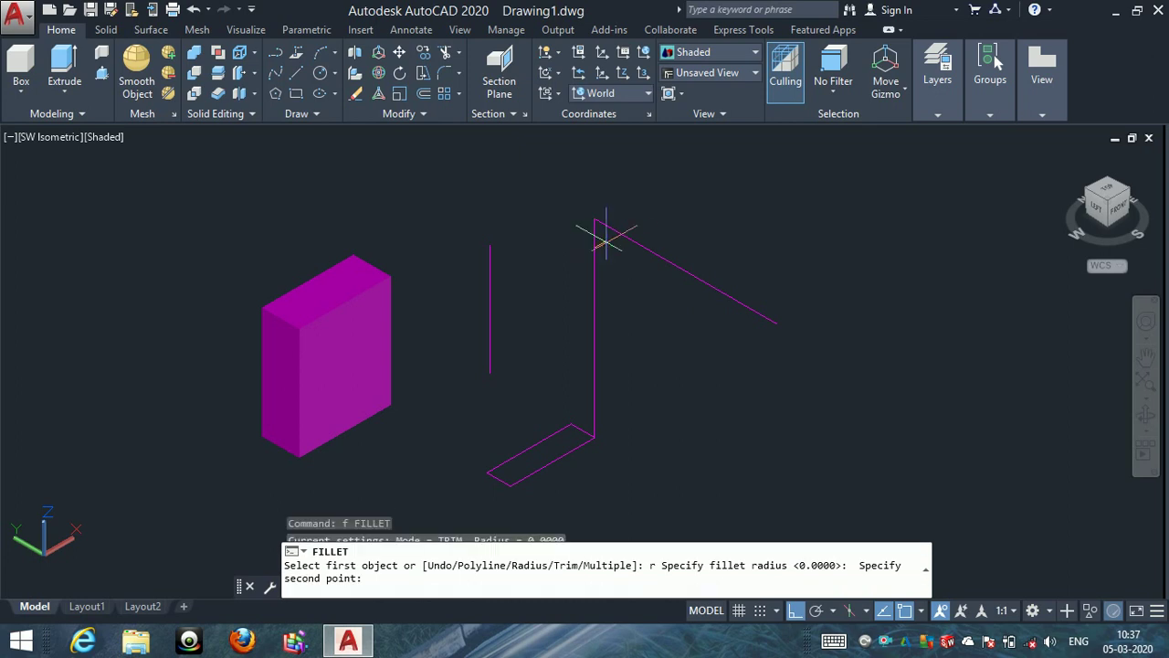
click(632, 236)
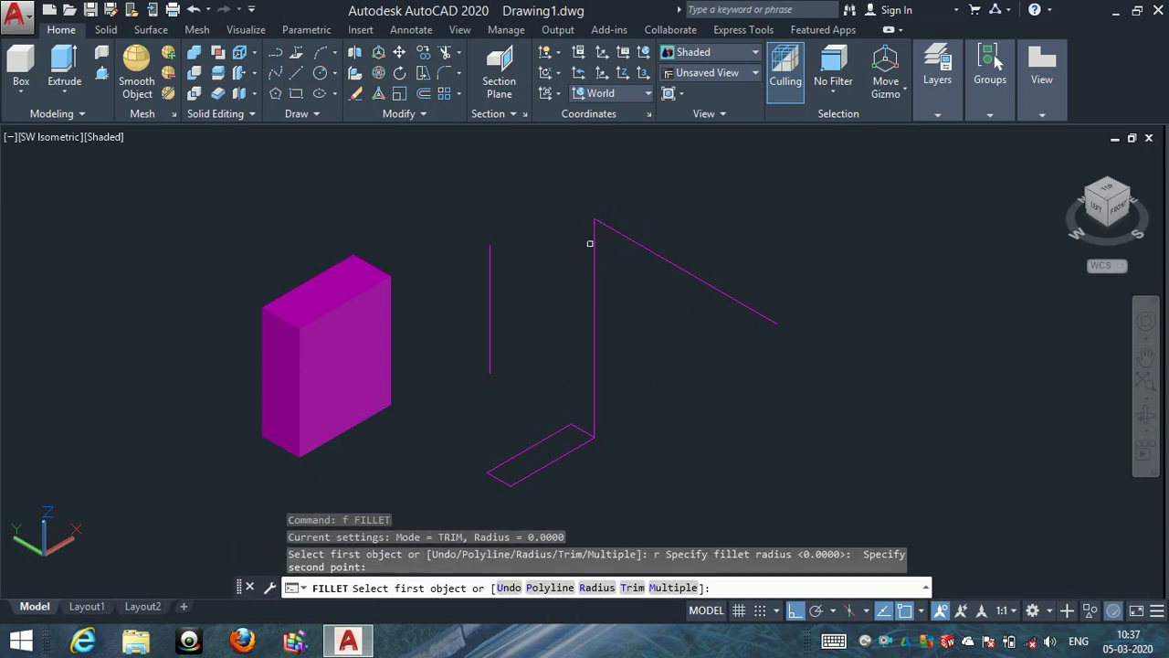
click(593, 243)
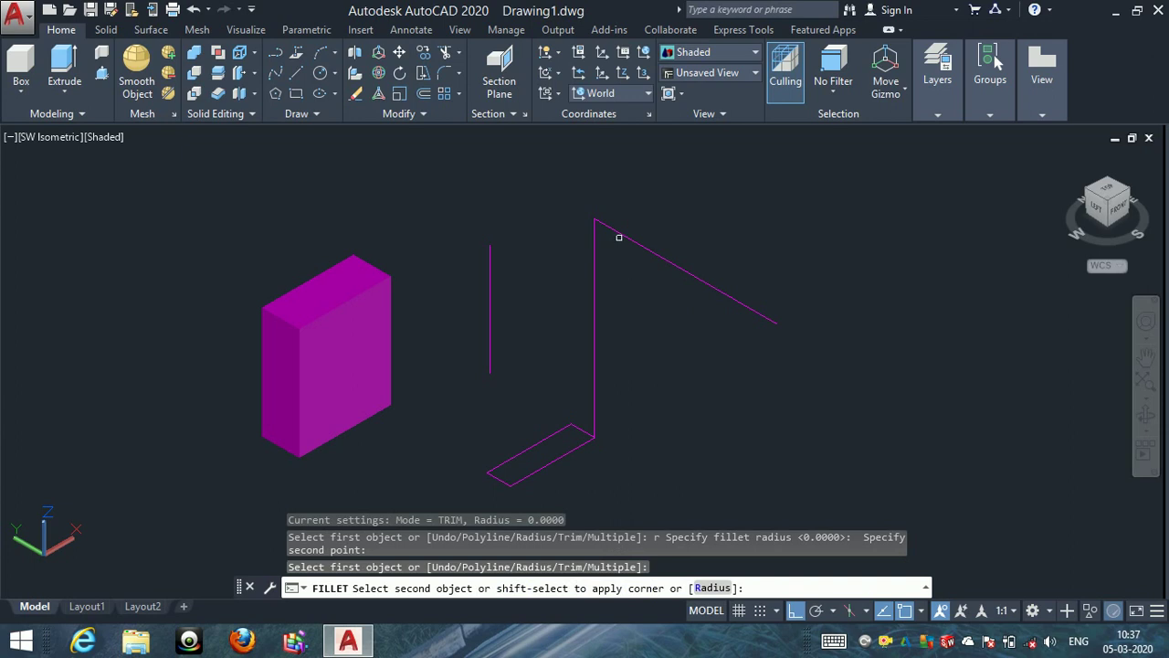
click(626, 234)
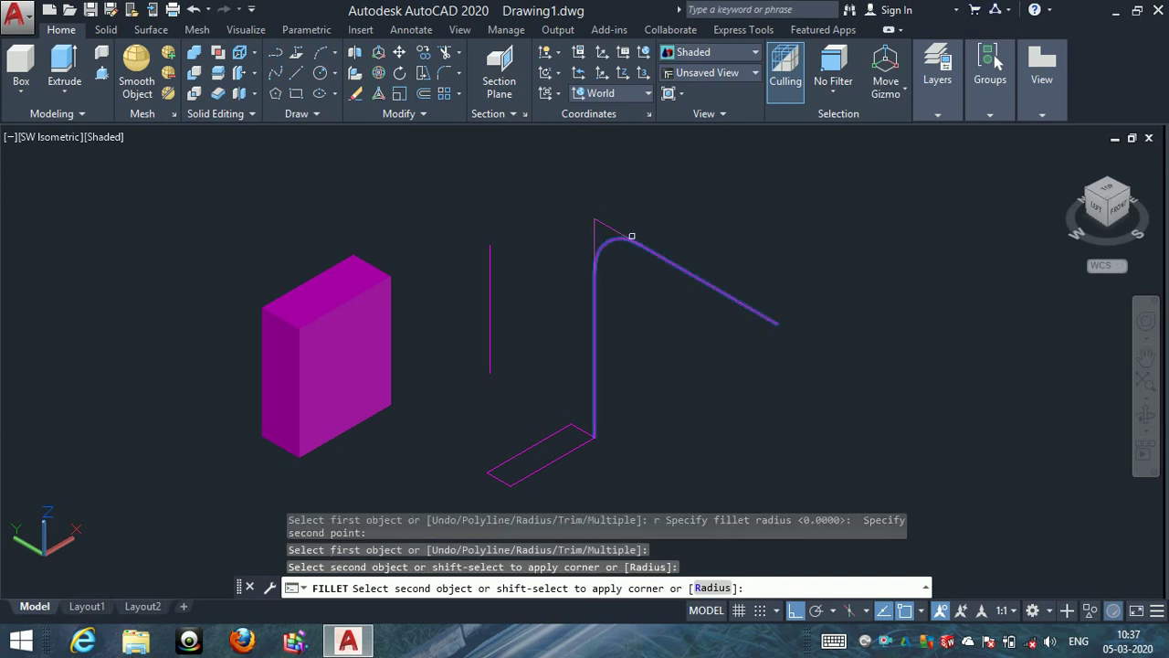
click(662, 213)
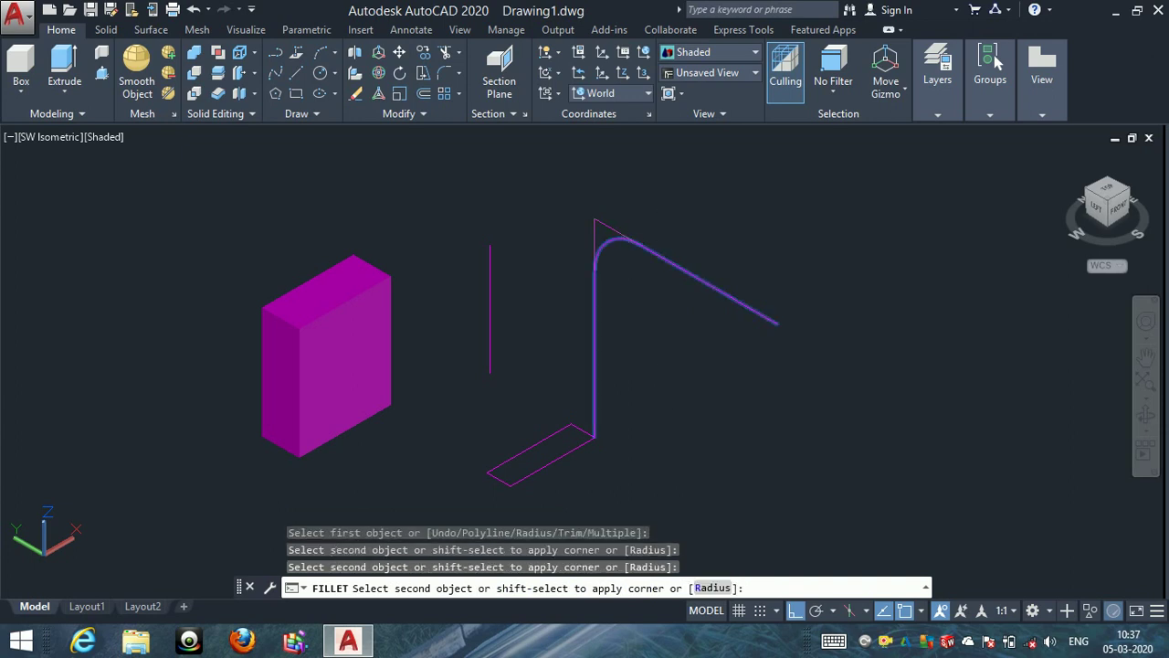
click(594, 321)
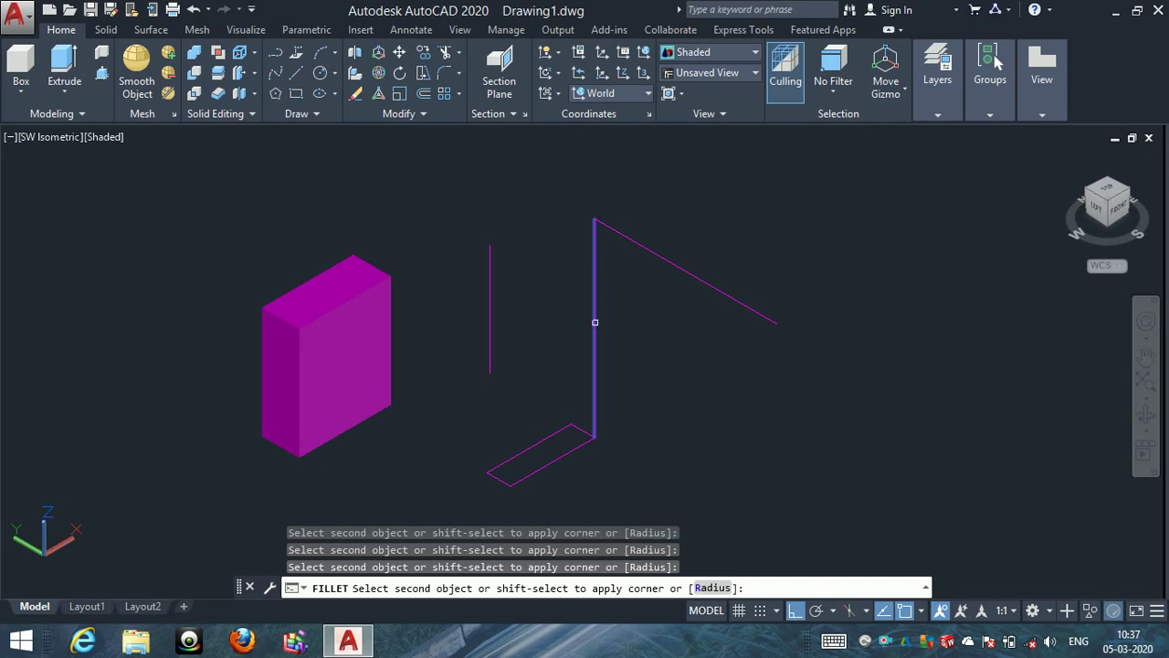
click(629, 239)
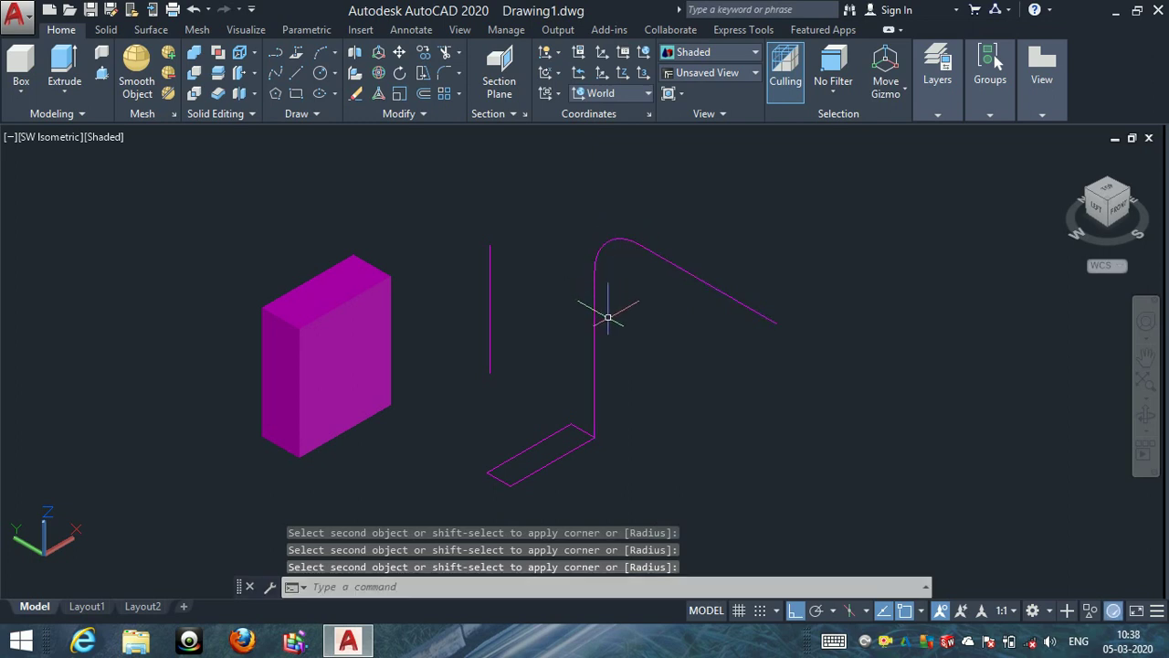
key(Escape)
key(Escape)
Join the vertical line, fillet arc and sloping line into one spline with JOIN.
click(619, 288)
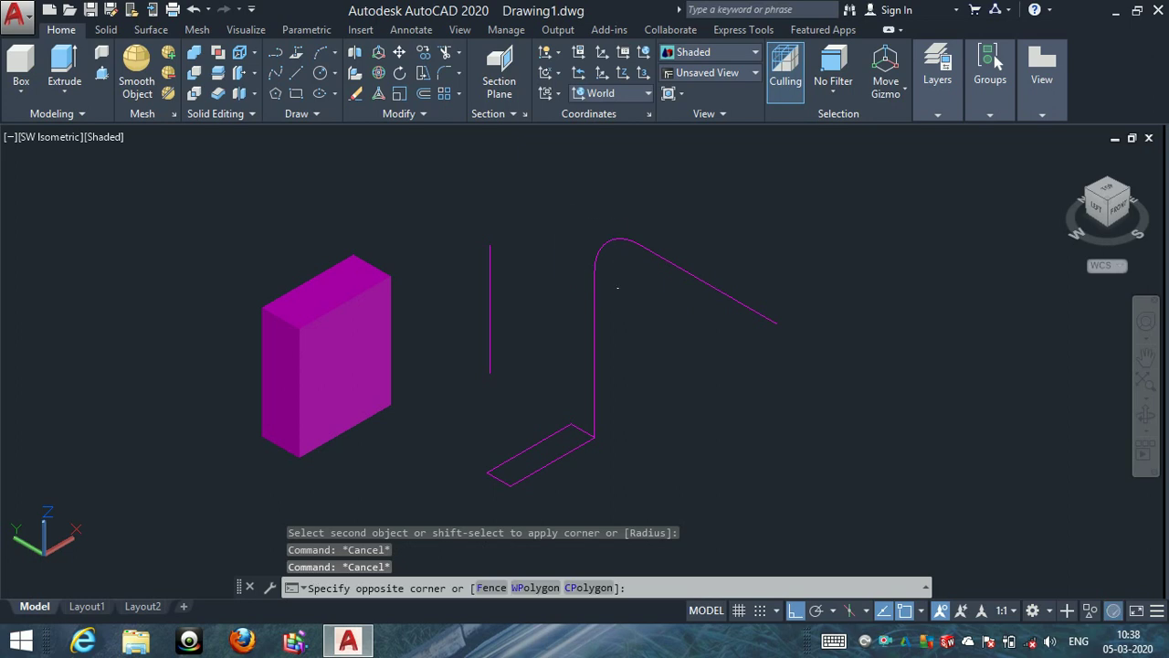
click(534, 195)
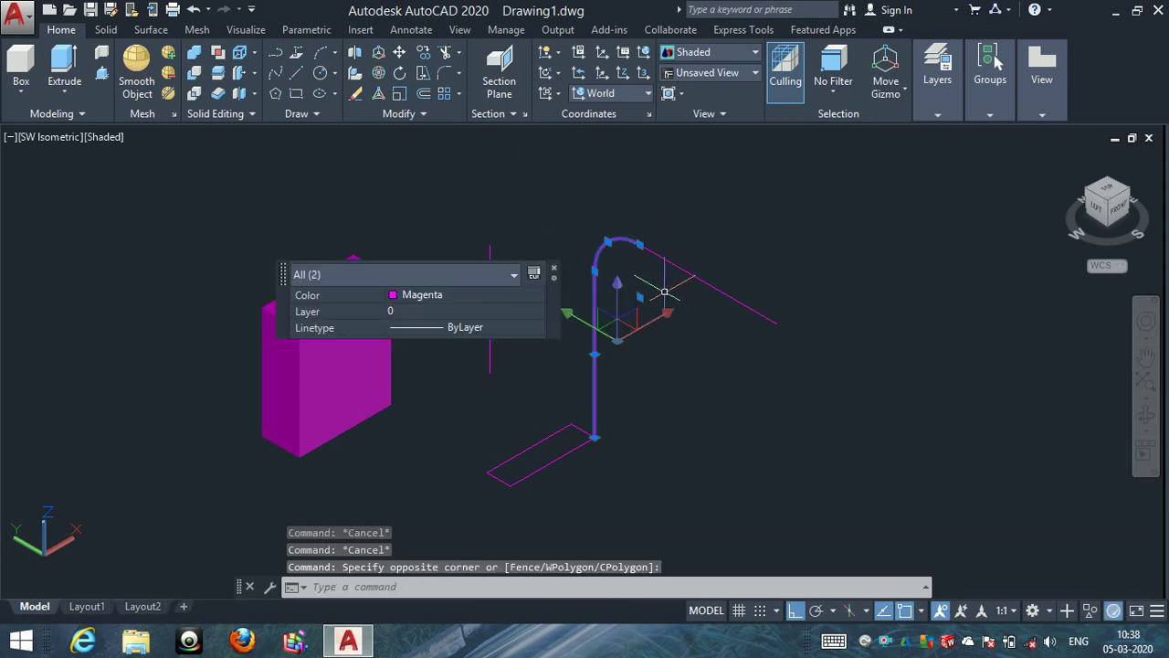
key(Escape)
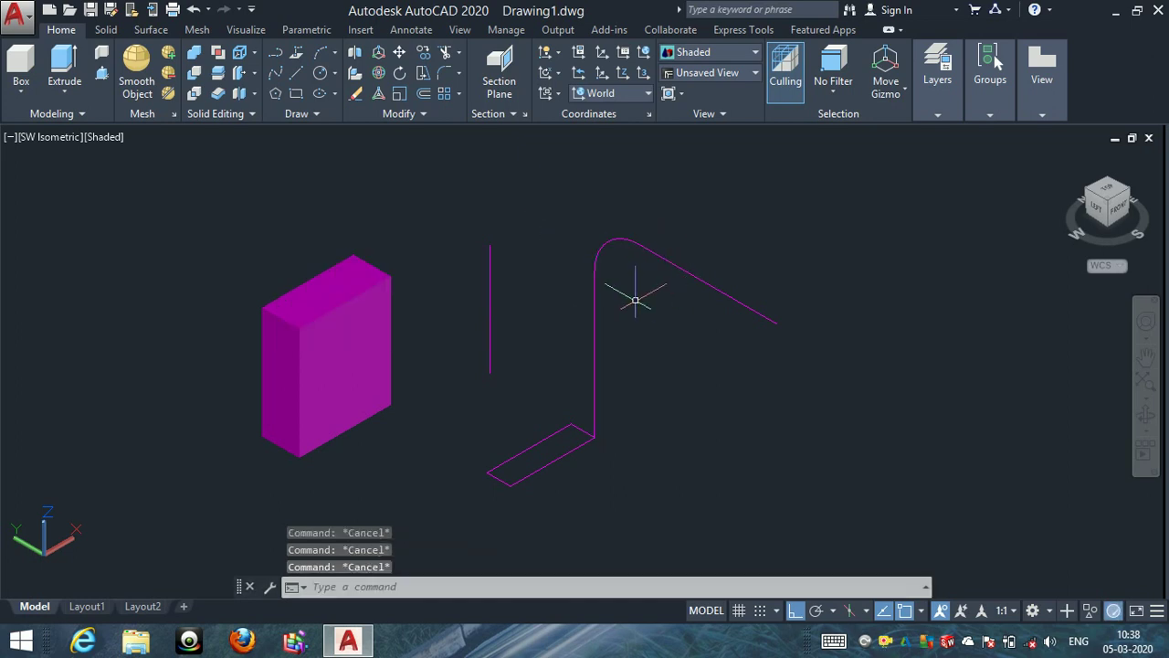
text(j)
key(Return)
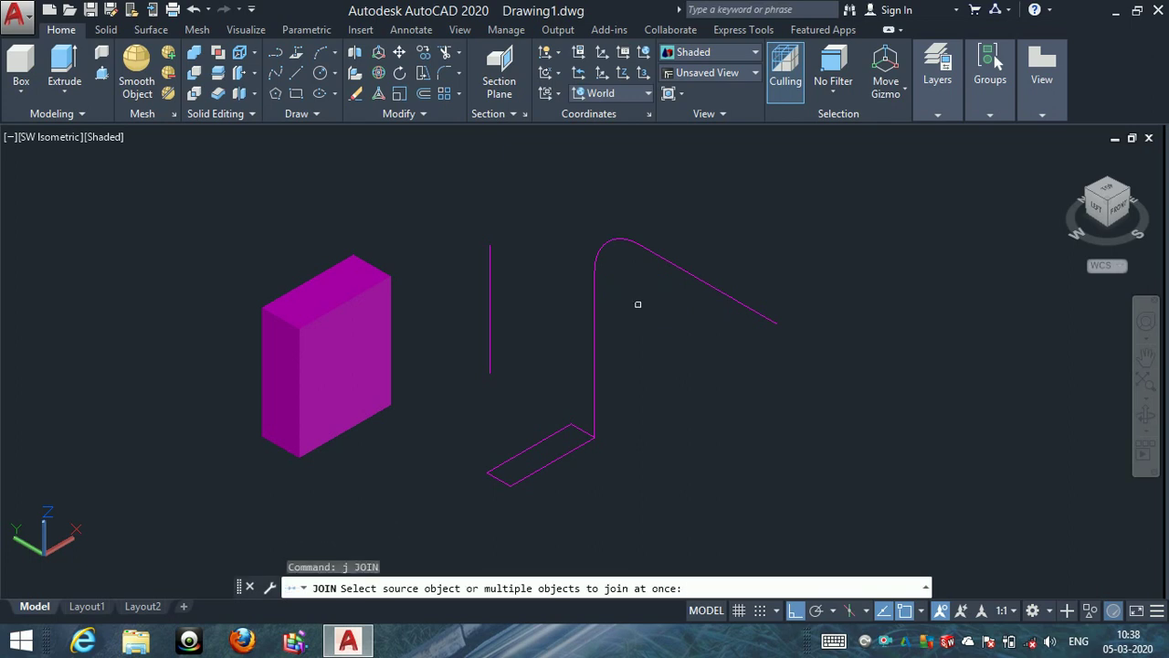
click(647, 308)
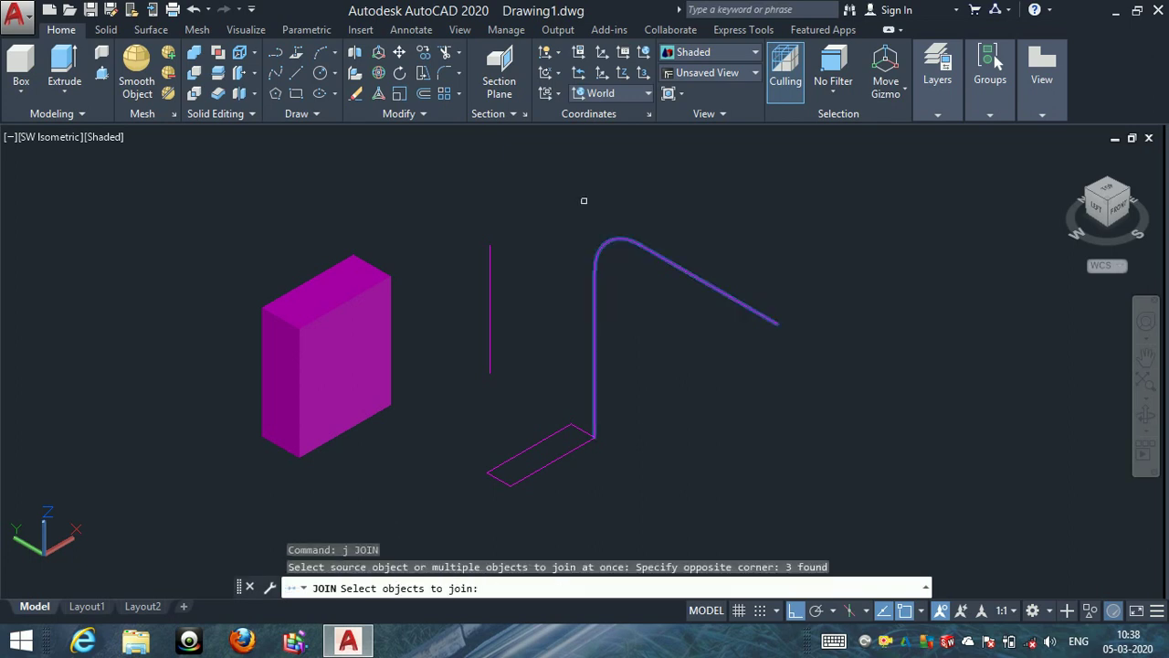
key(Return)
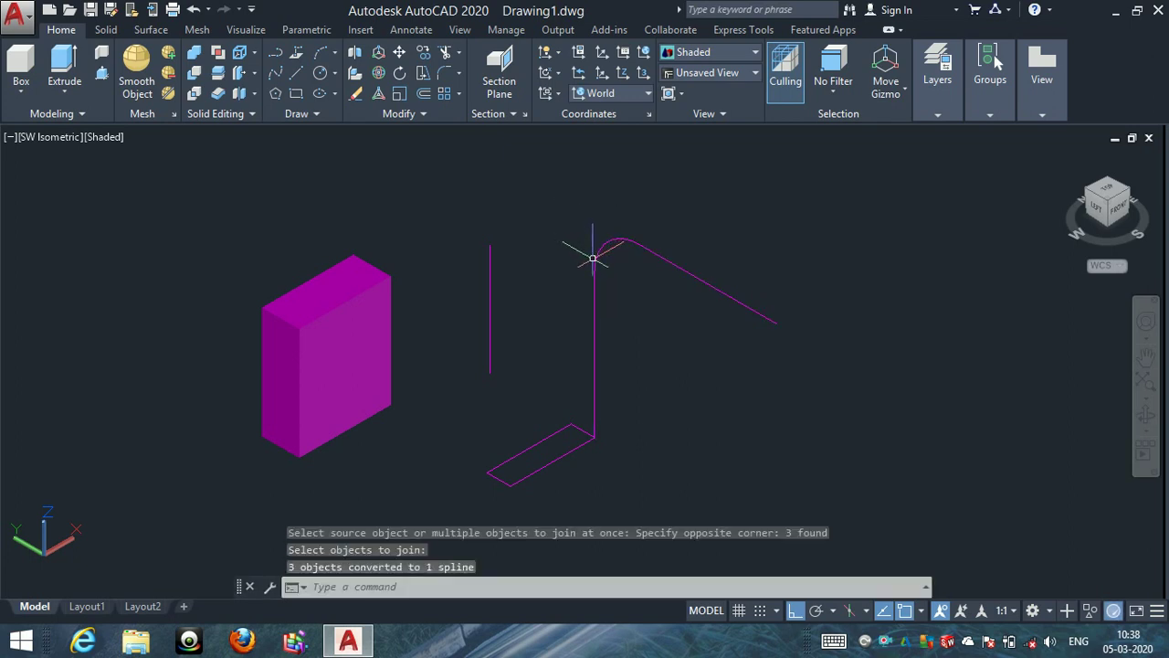
click(594, 261)
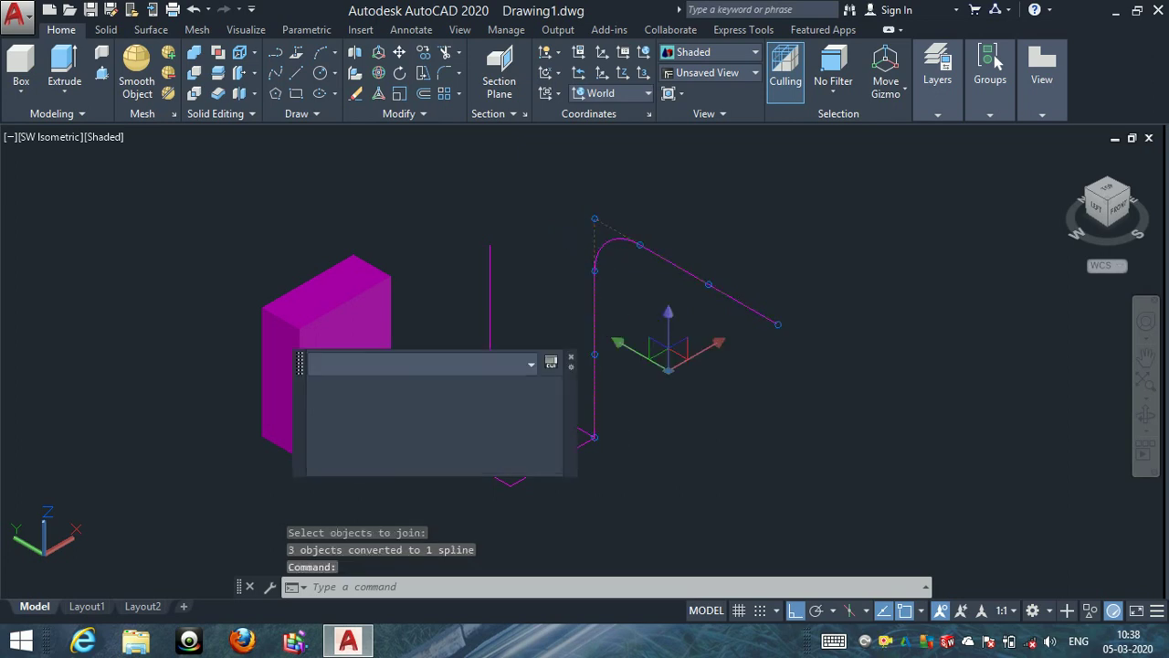
key(Escape)
key(Escape)
key(Escape)
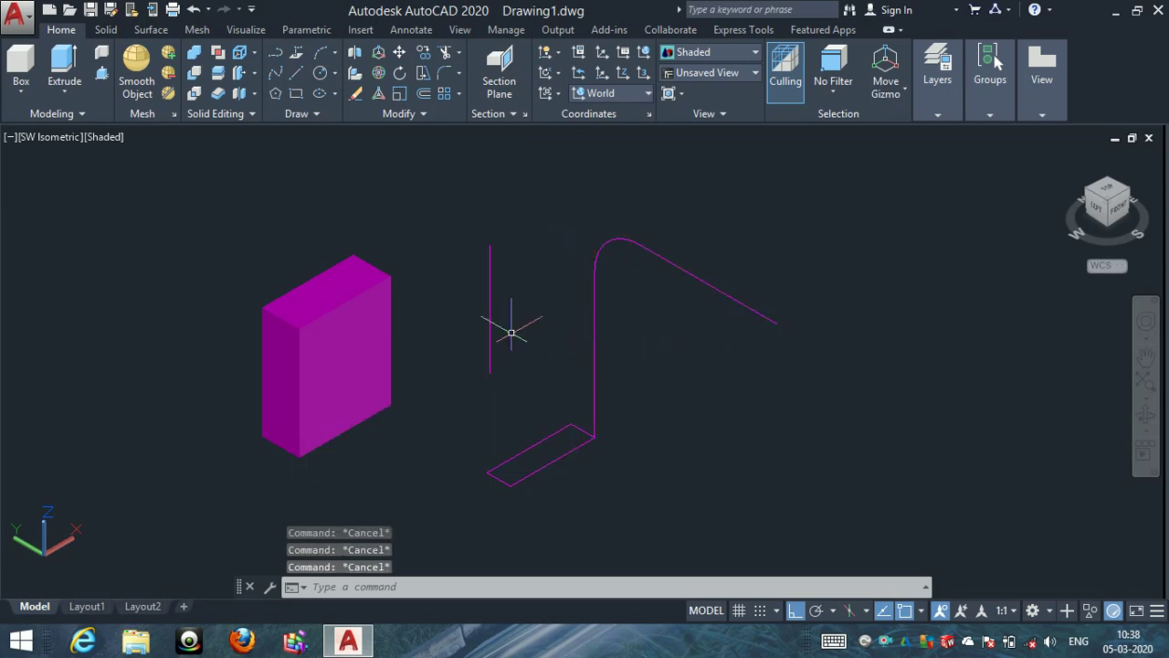
Extrude the second rectangle along the bent spline path using the Path option.
text(EXT)
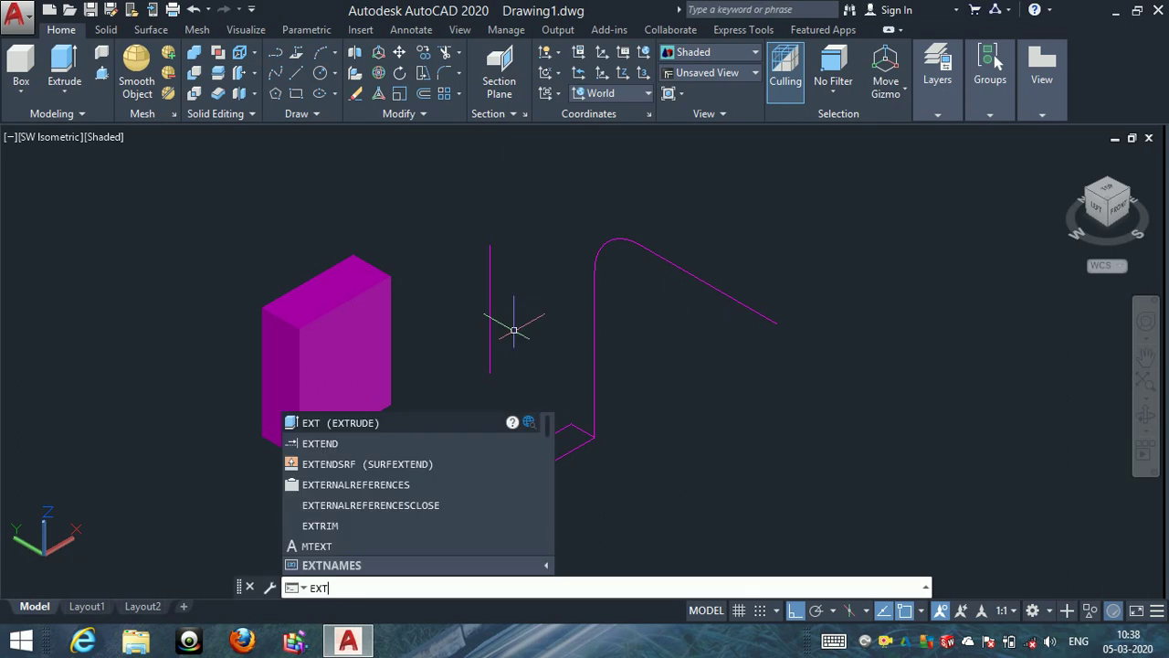
key(Return)
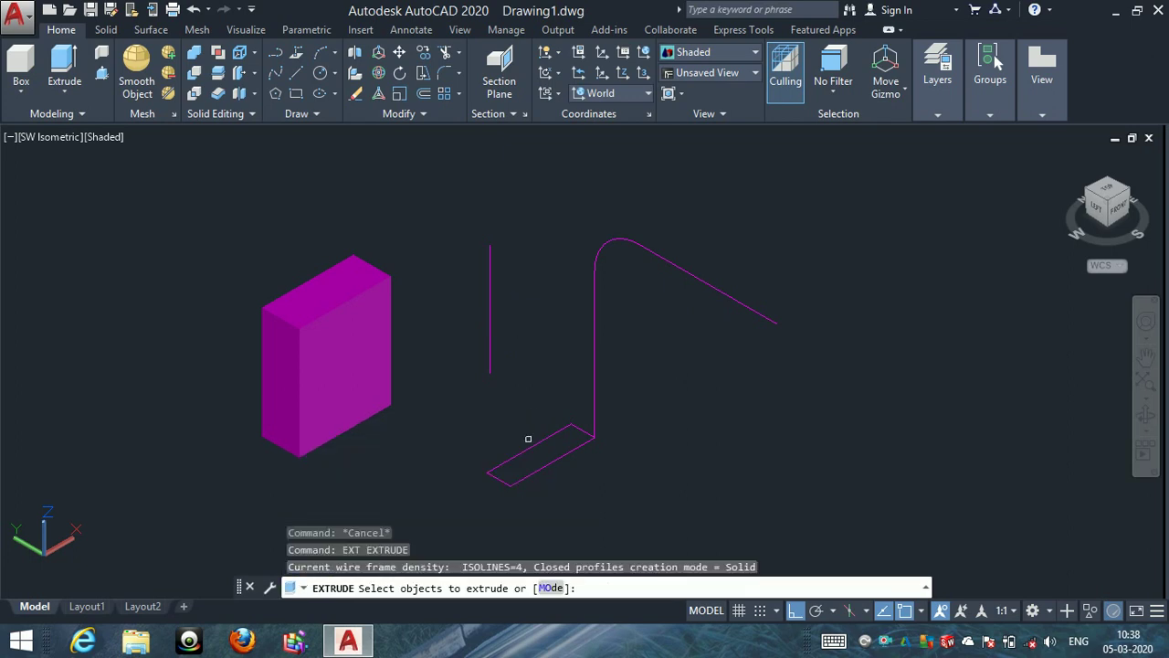
click(530, 446)
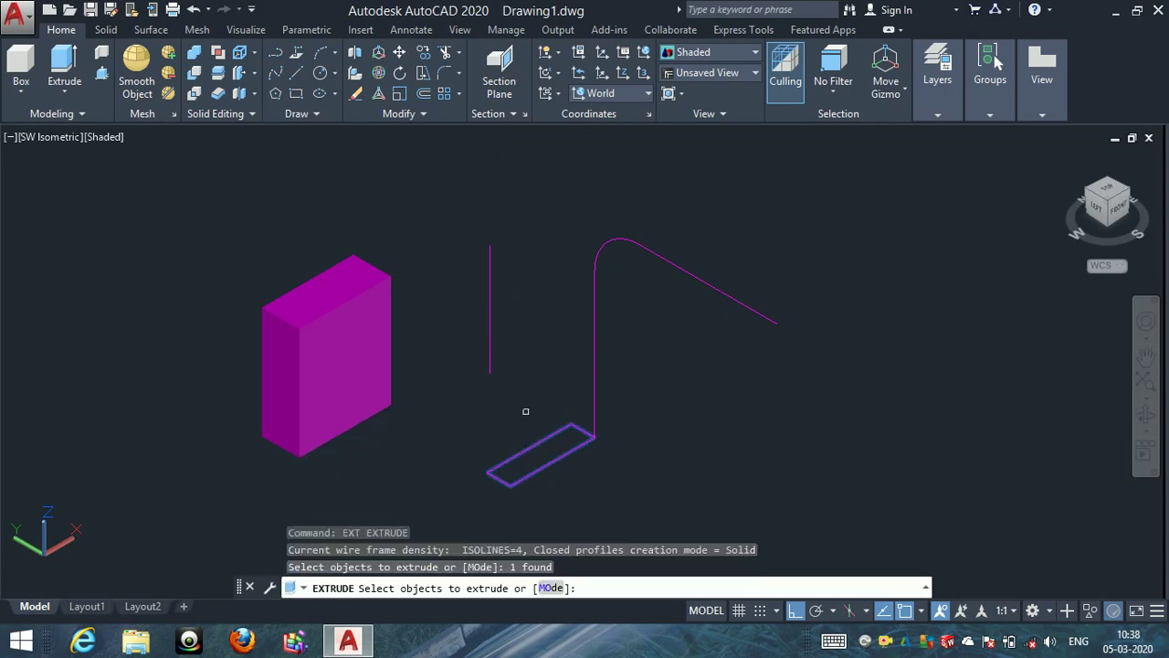
key(Return)
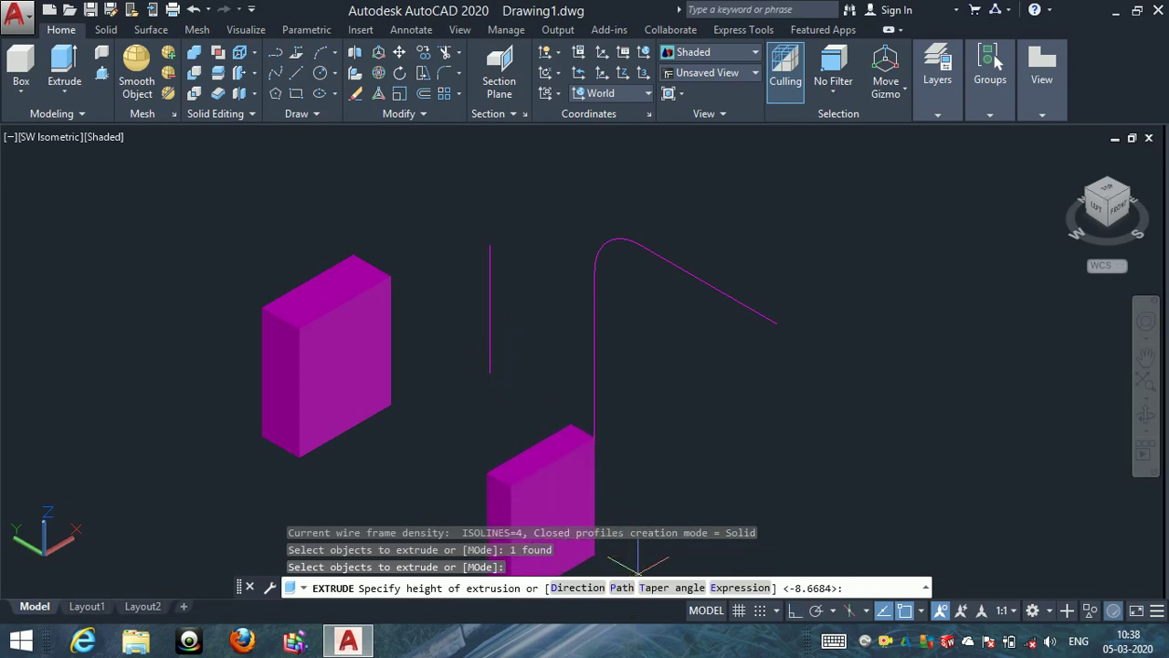
click(622, 587)
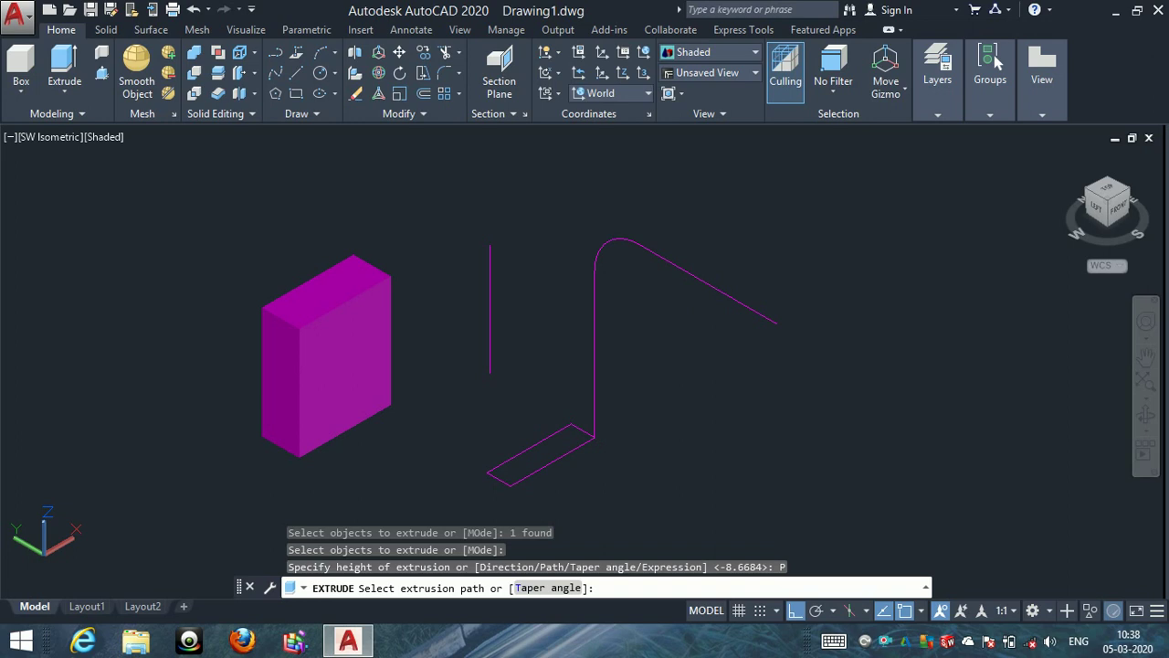
click(595, 383)
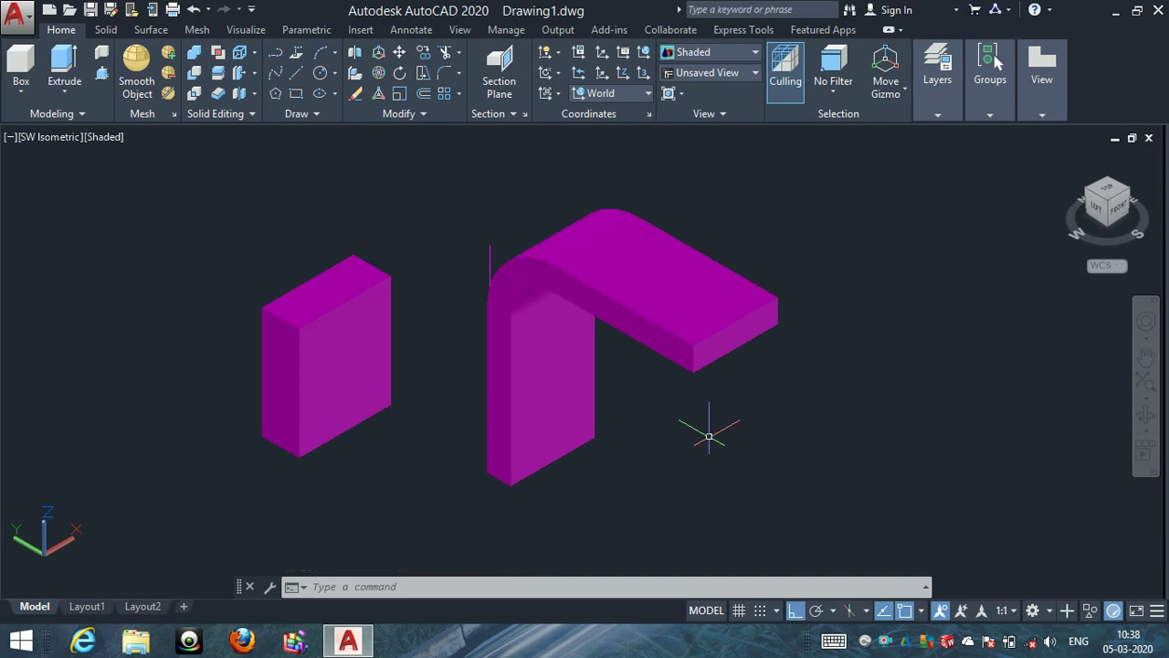
scroll(663, 417, down, 2)
key(Escape)
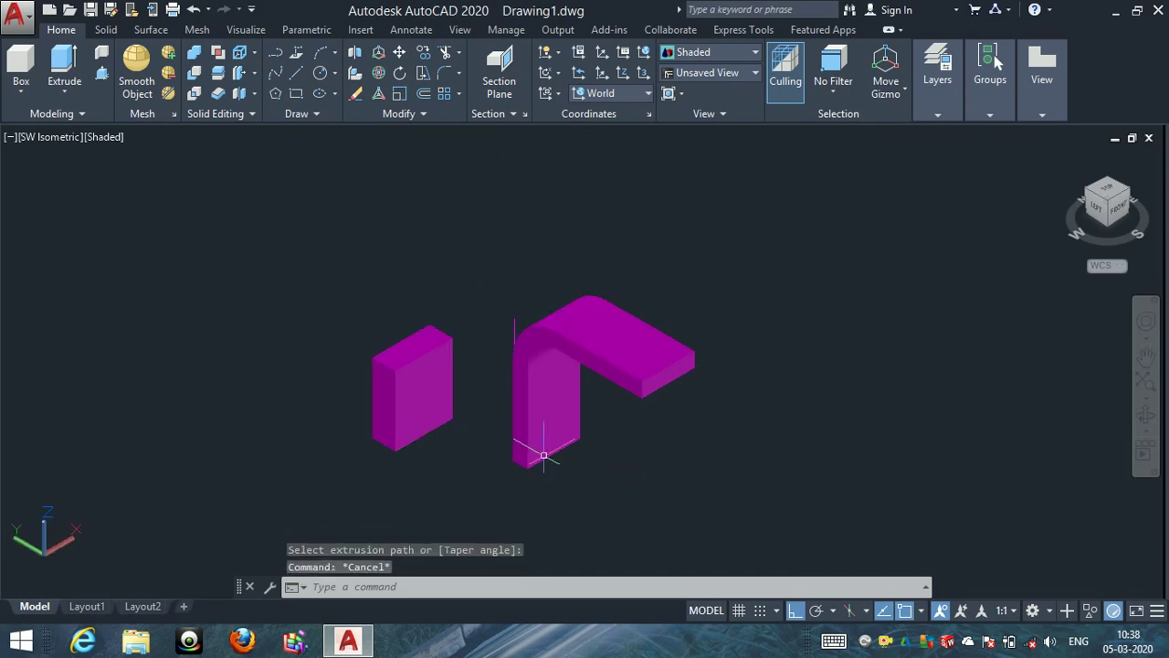
middle_drag(618, 464, 467, 457)
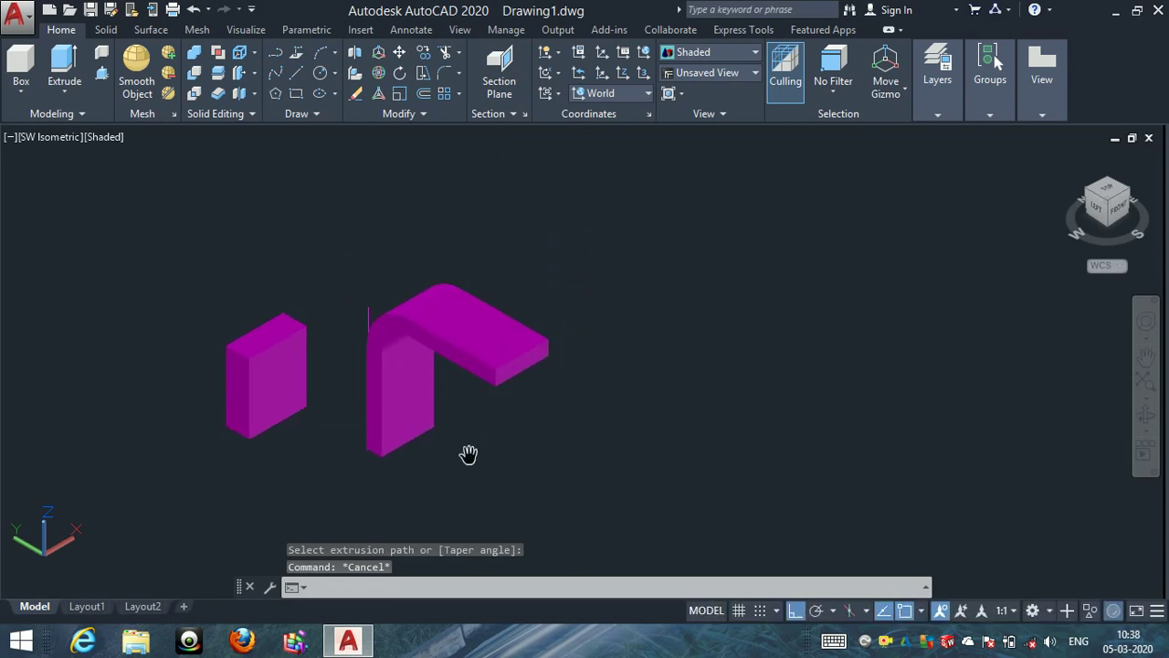
Draw a long, thin rectangle on the ground plane right of the swept solid.
text(EX)
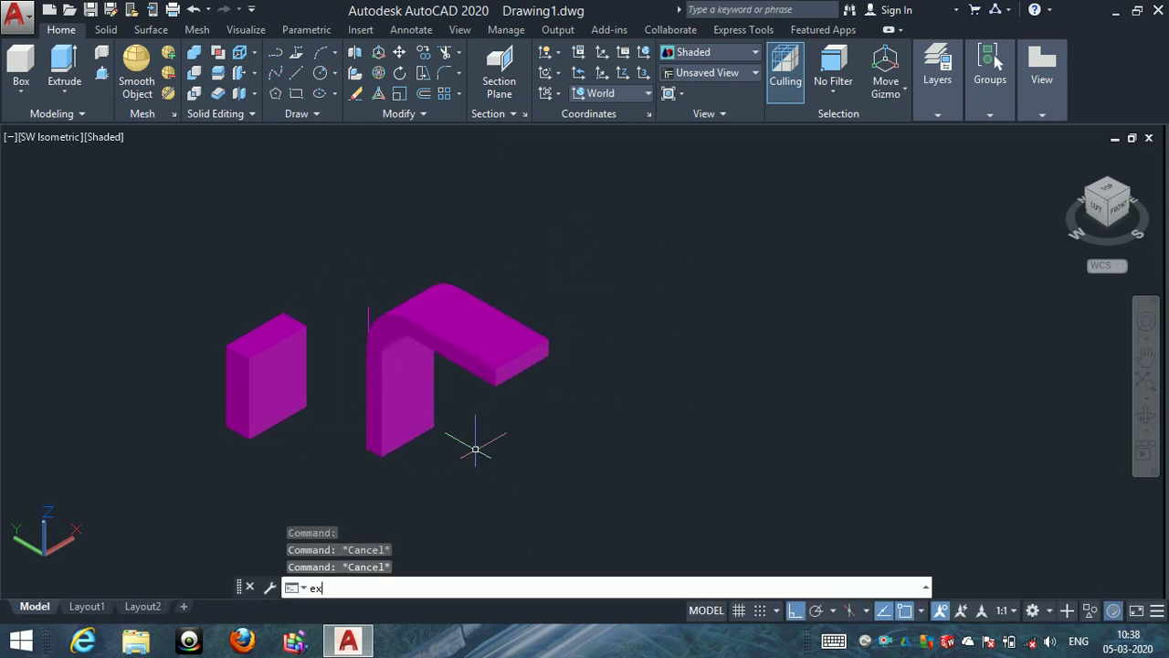
text(t)
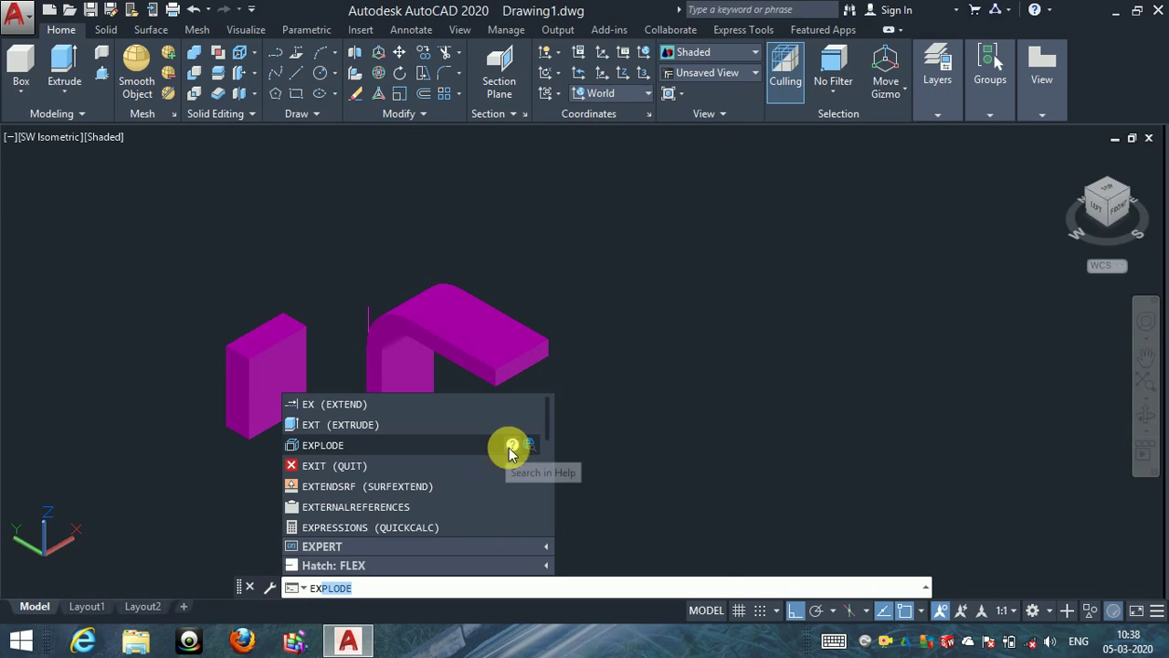
key(Escape)
text(r)
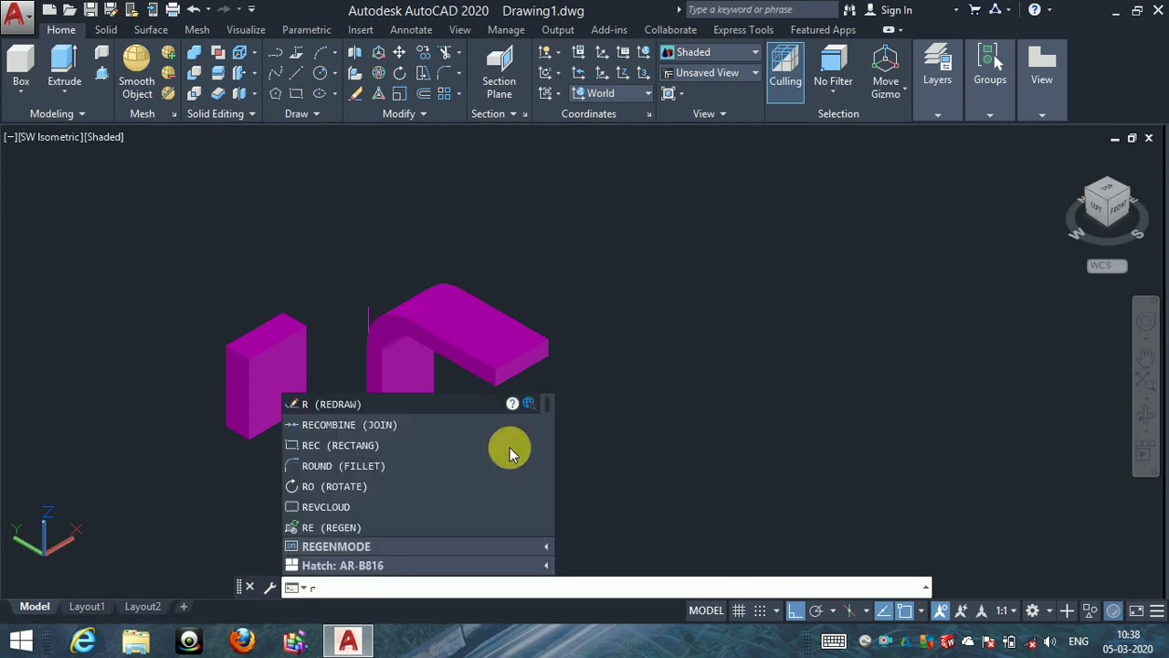
text(ec)
key(Return)
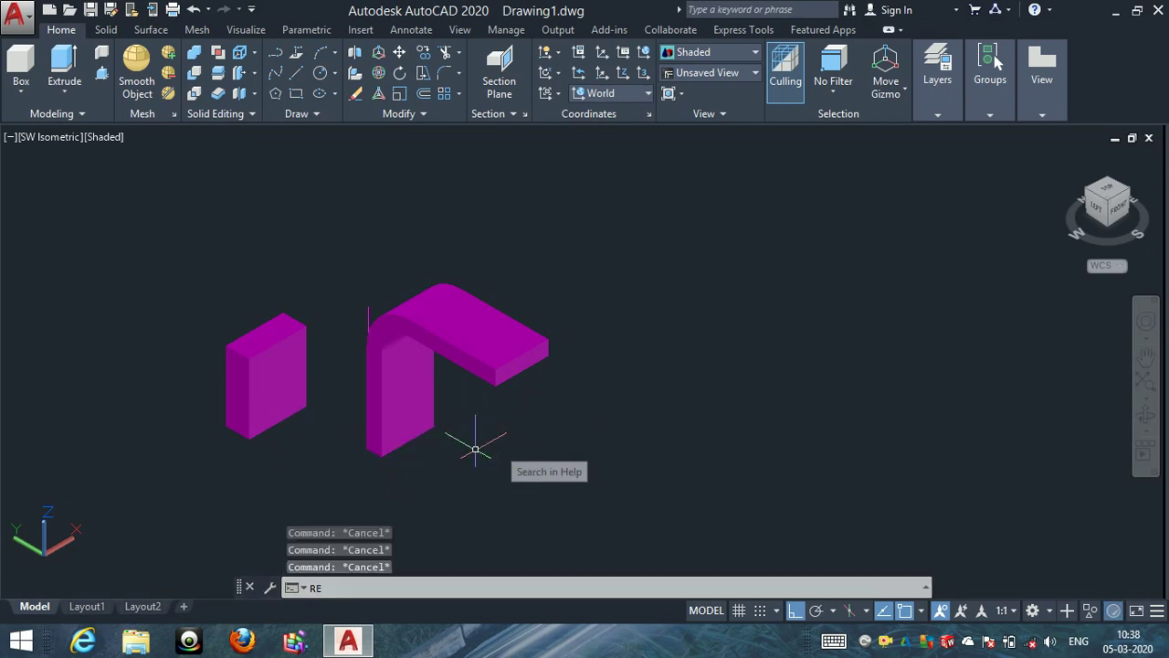
click(602, 467)
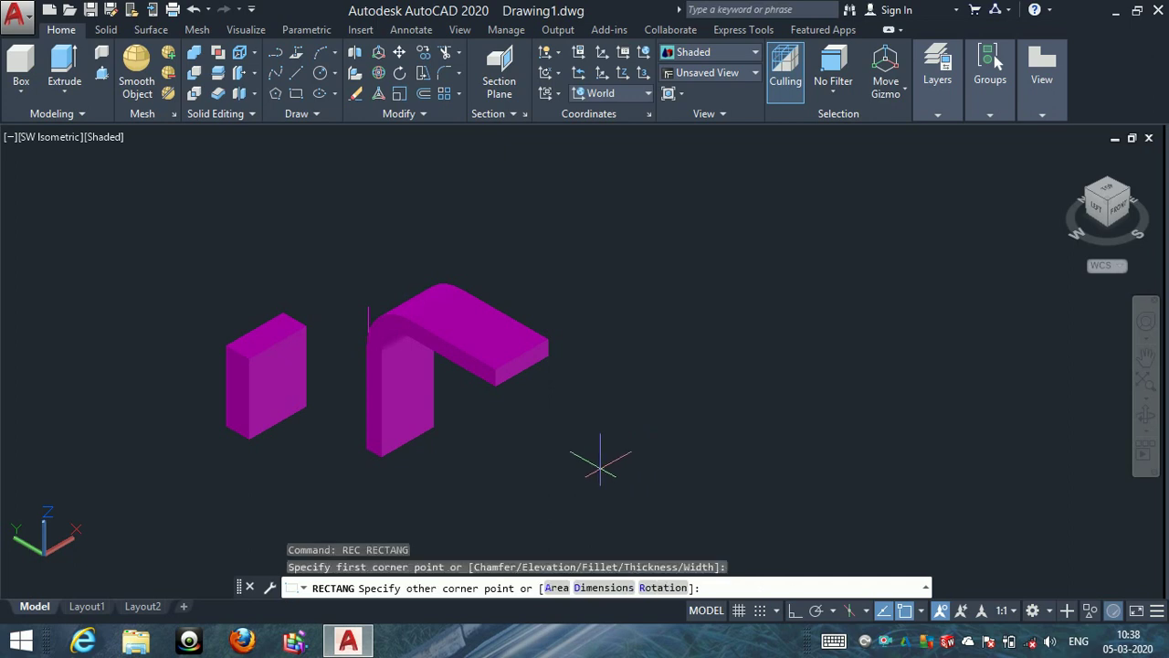
click(727, 412)
key(F8)
key(Escape)
key(Escape)
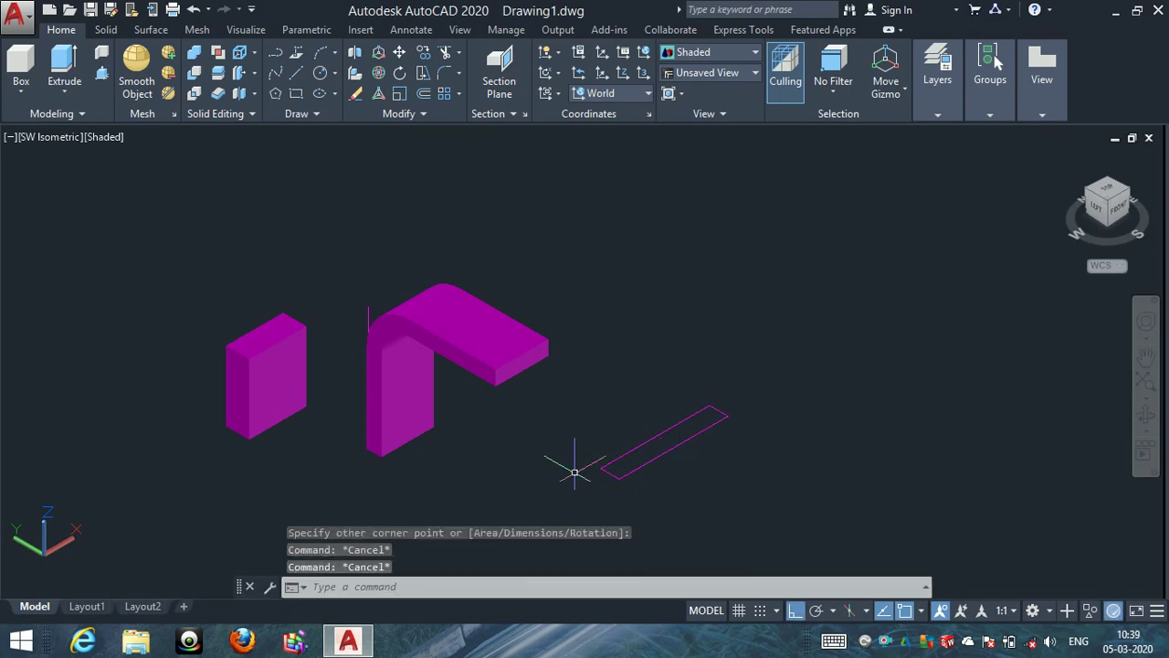
key(Escape)
Try extruding the new rectangle 30 units, then undo the extrusion.
text(ext)
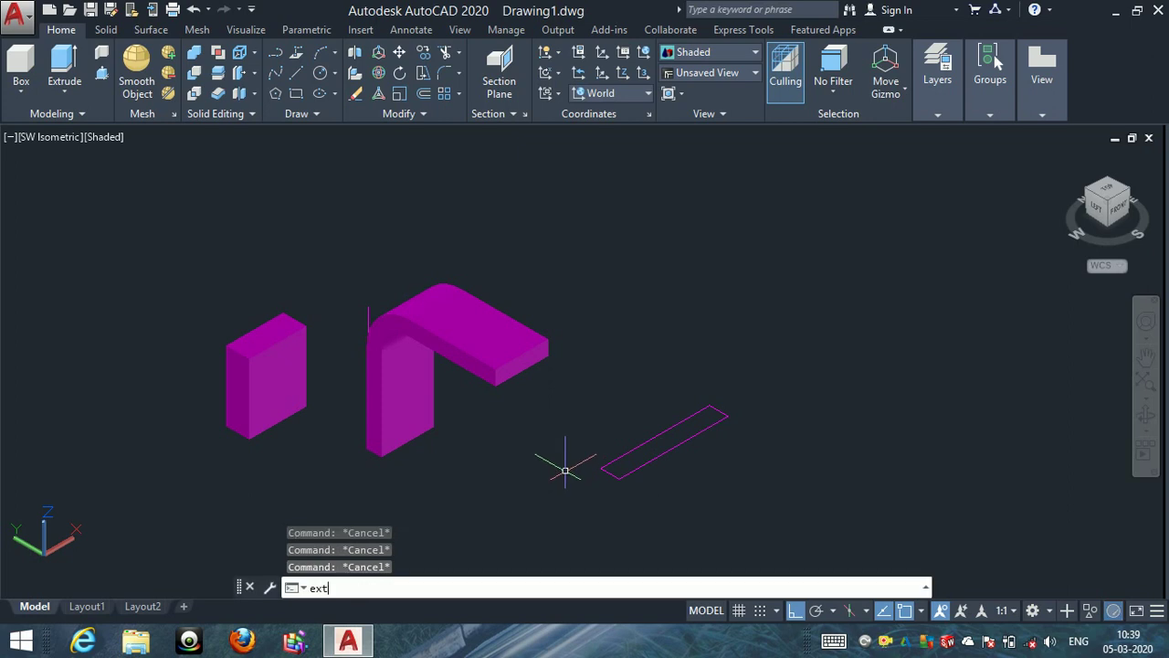
key(Return)
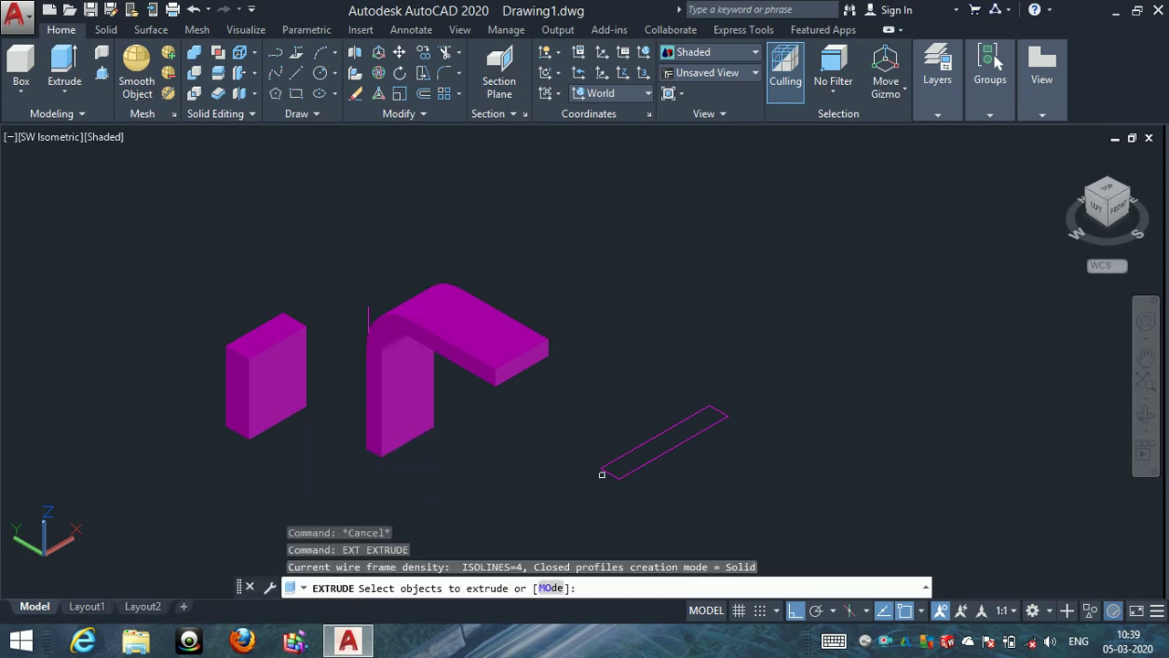
click(644, 467)
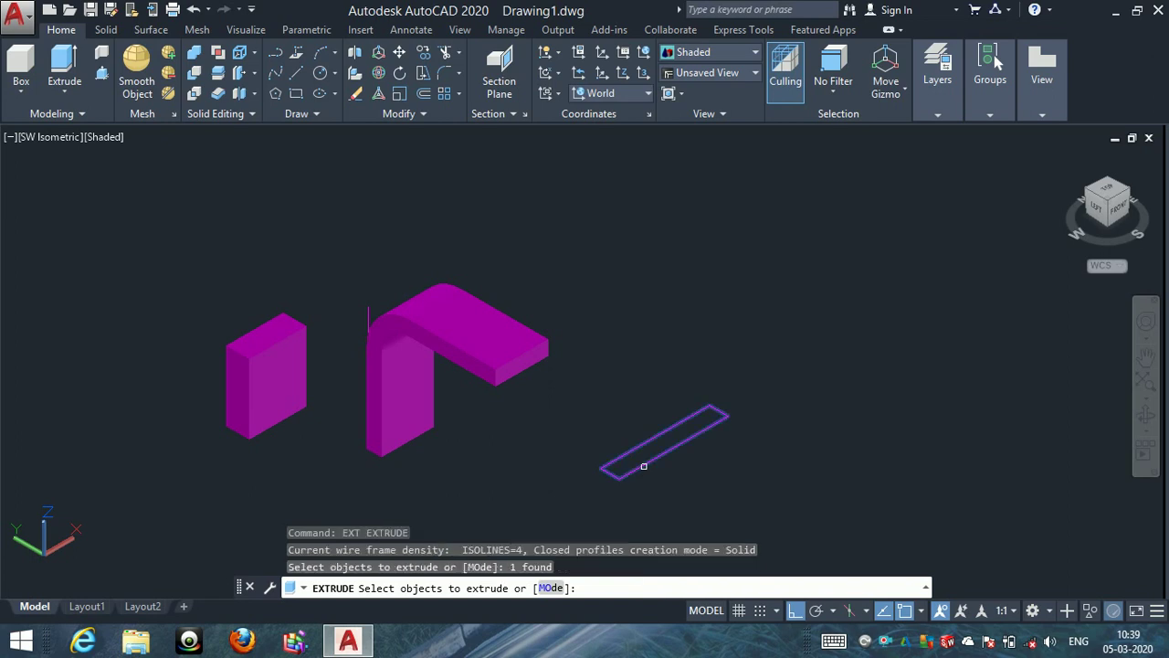
key(Return)
text(30)
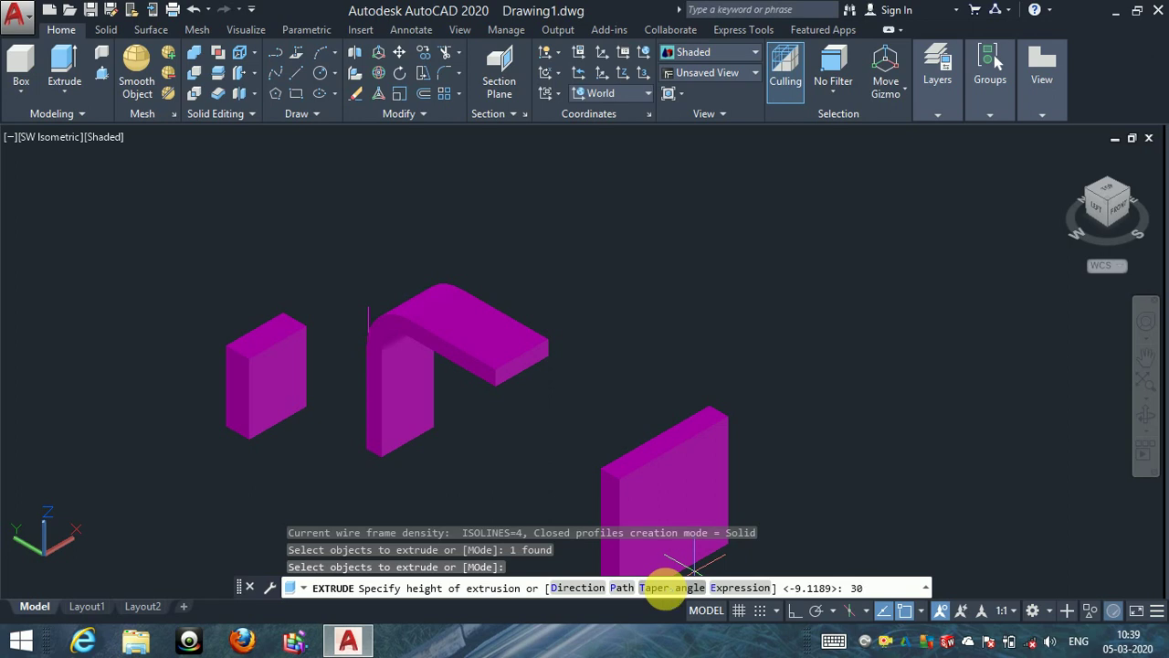
key(Return)
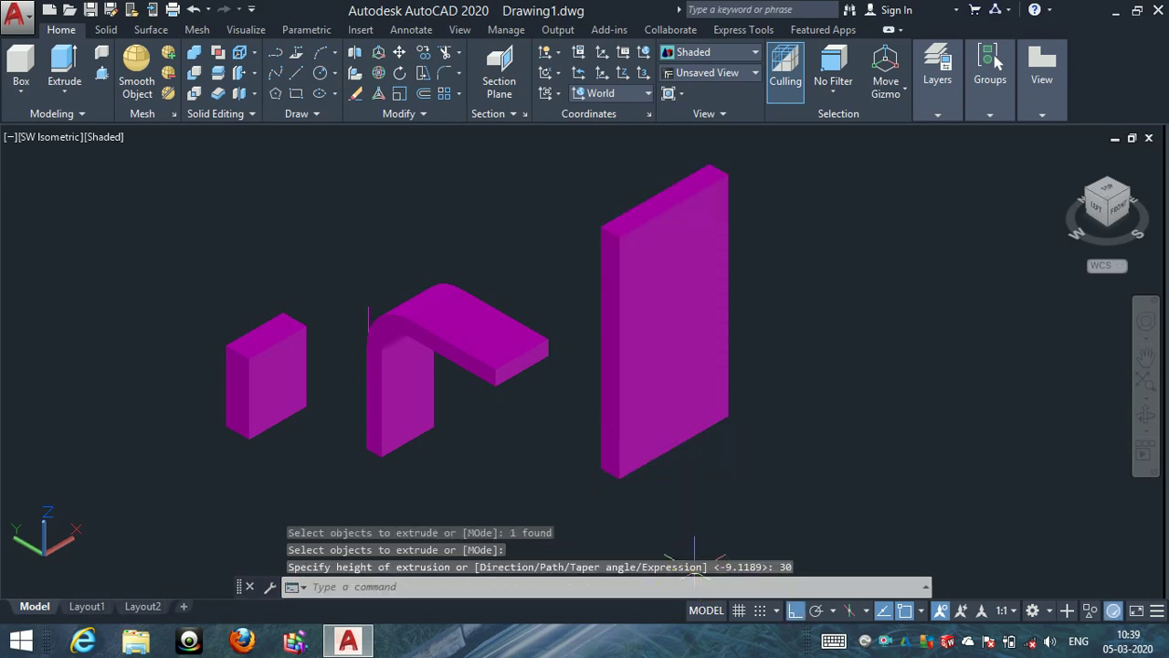
key(Escape)
key(Escape)
key(Escape)
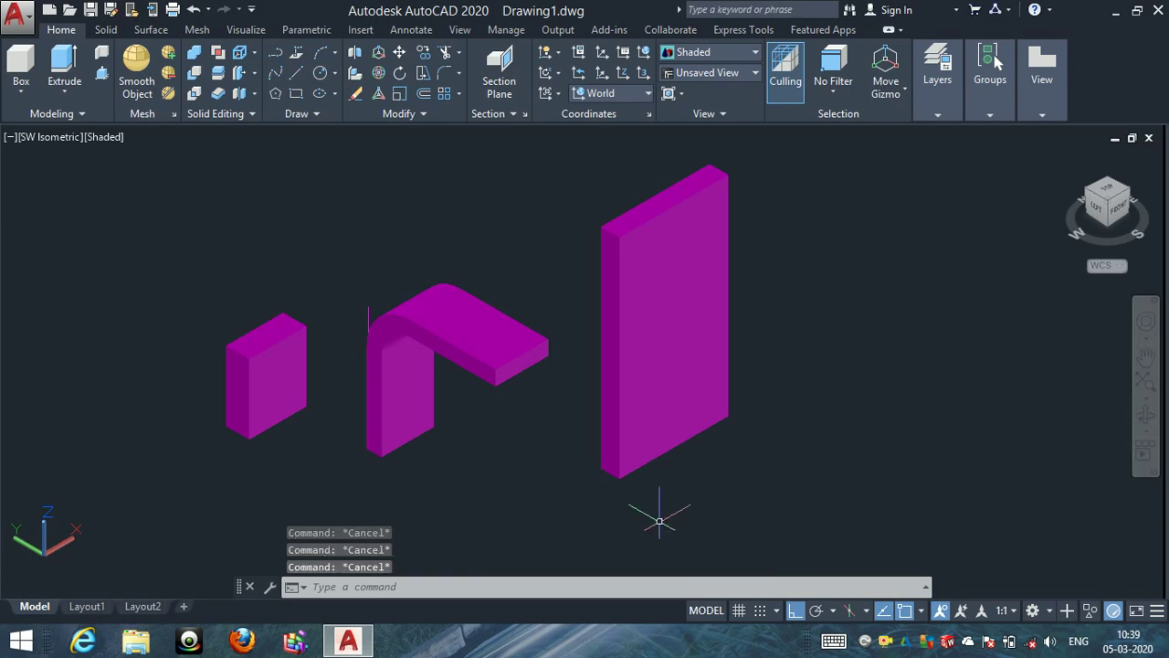
key(ctrl+z)
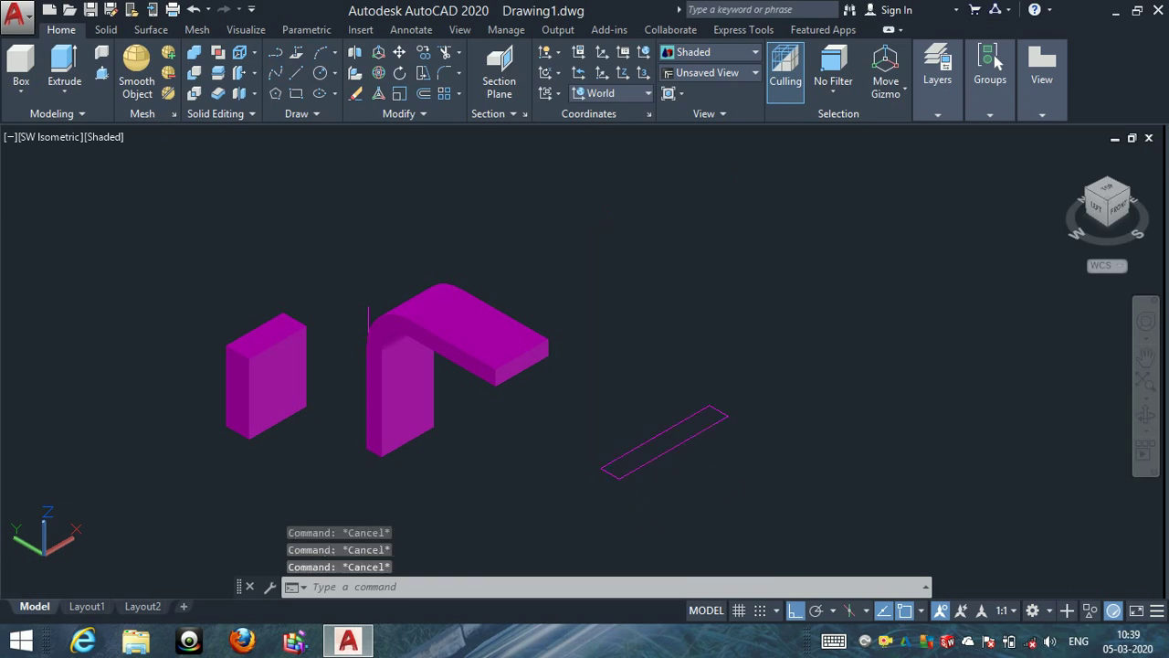
key(Escape)
text(ext)
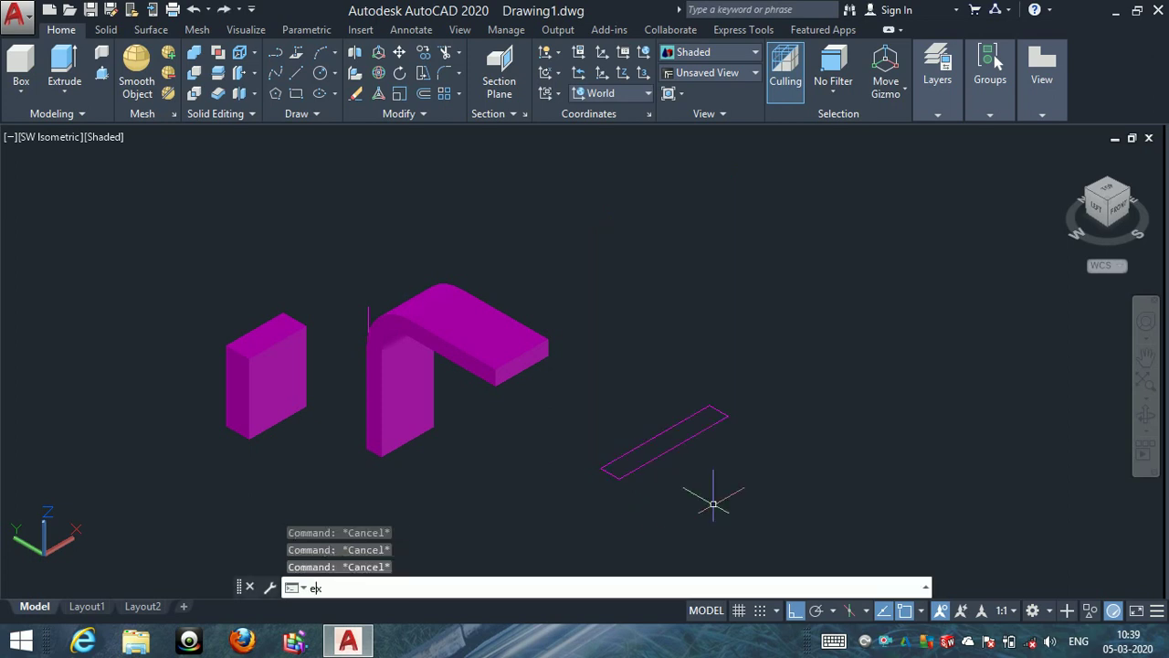
key(Return)
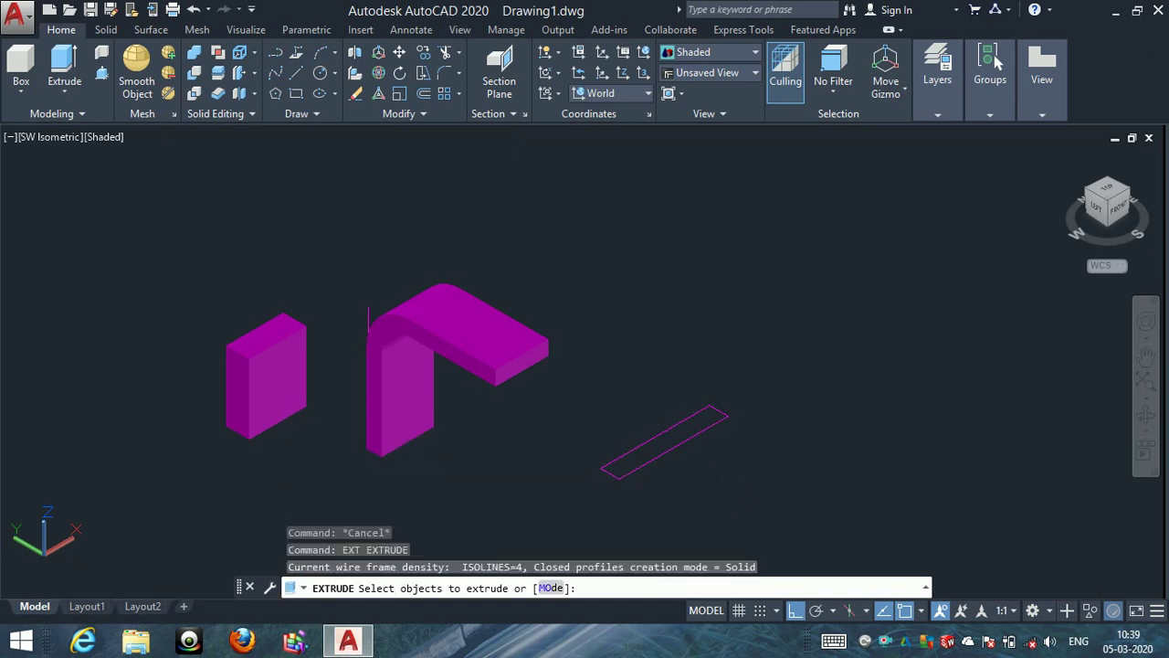
click(632, 471)
key(Return)
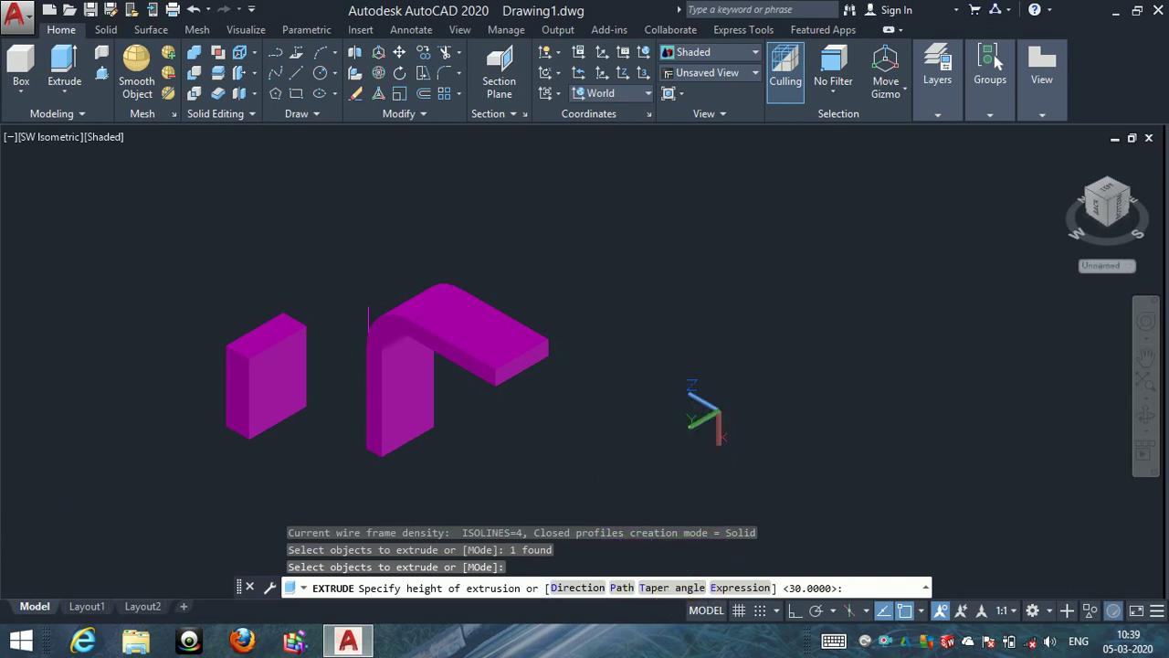
text(T)
key(Return)
text(30)
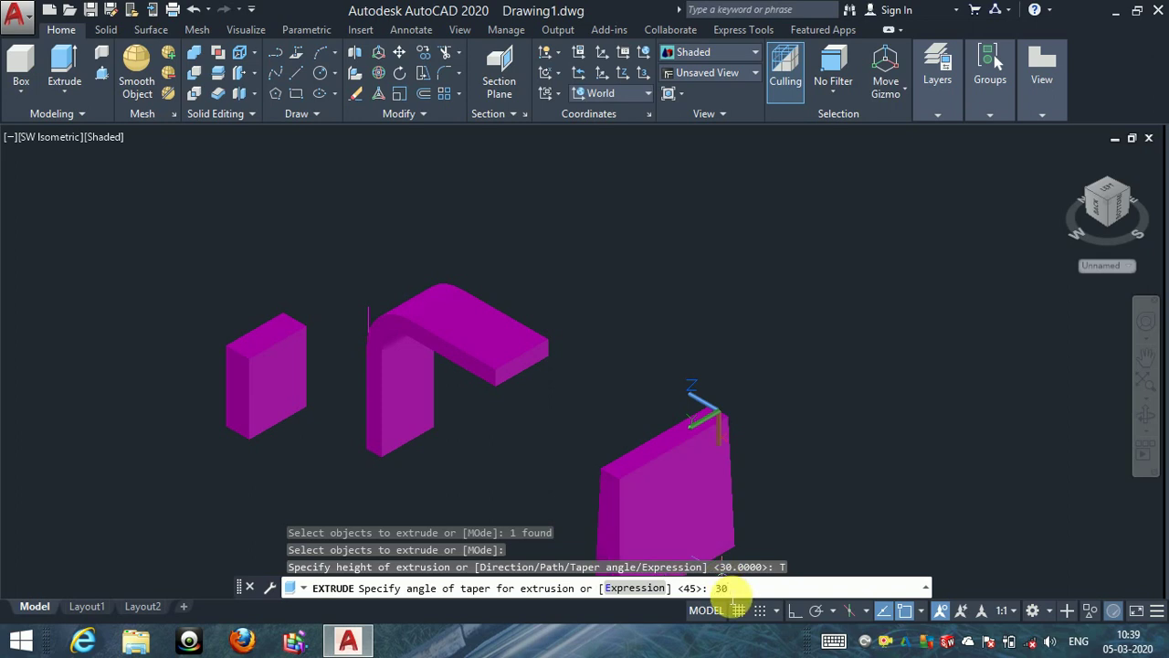
key(Return)
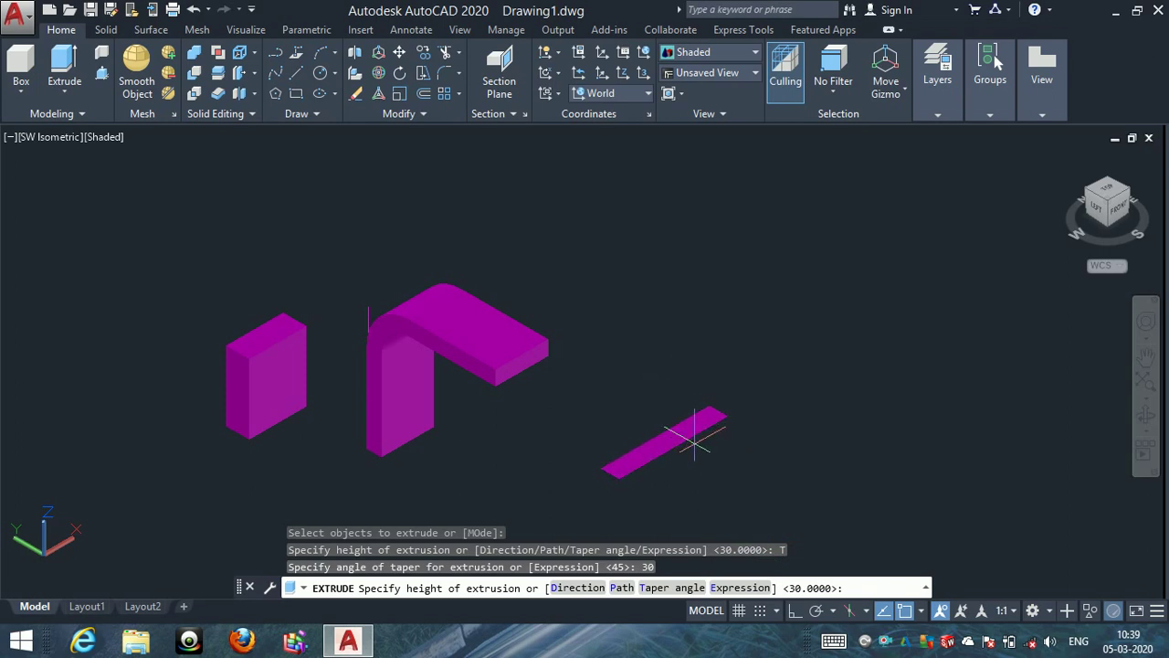
scroll(681, 443, up, 3)
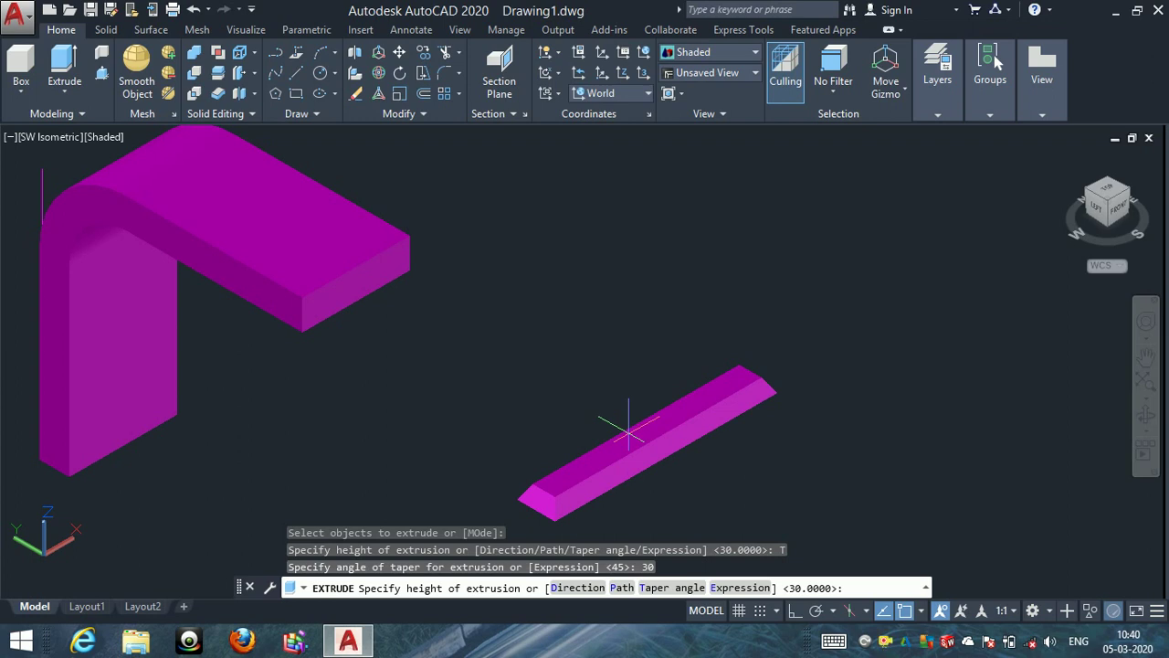
text(5)
key(Return)
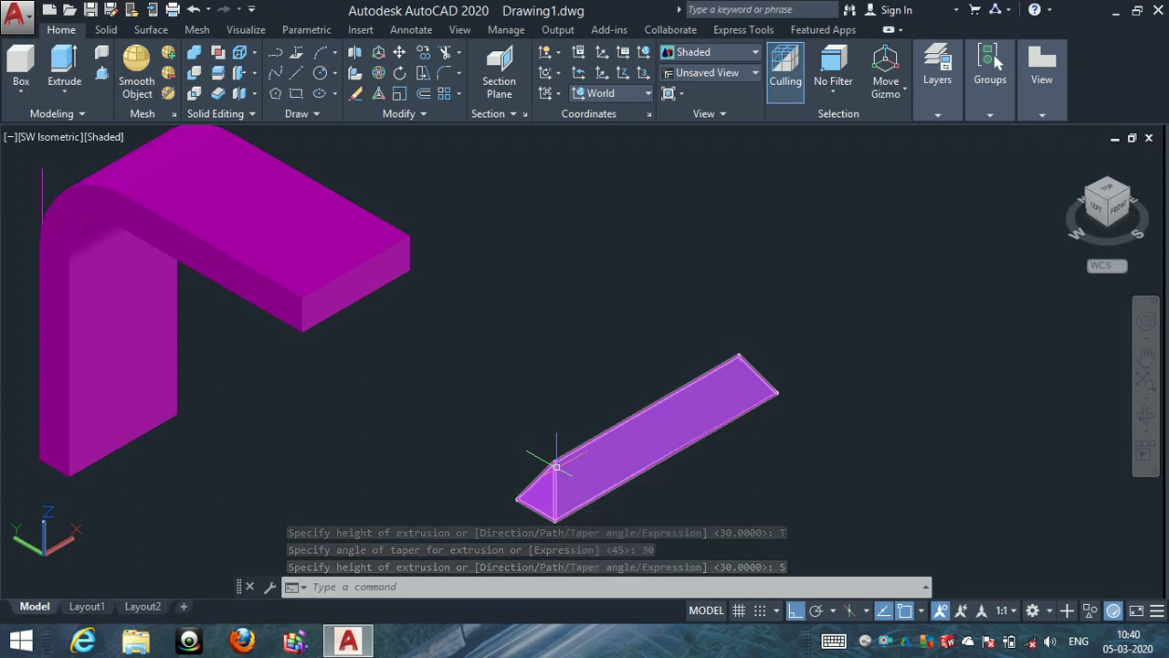
key(ctrl+z)
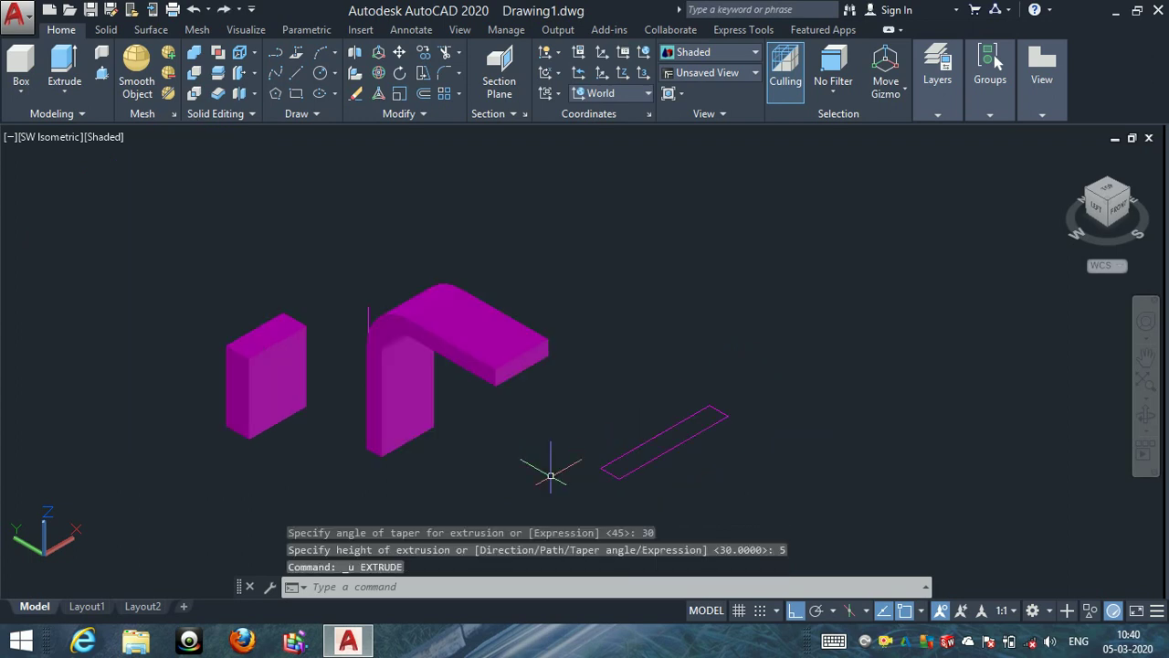
key(Escape)
key(Escape)
key(Escape)
Extrude the thin rectangle 2 units high with a 15-degree taper angle.
text(ext)
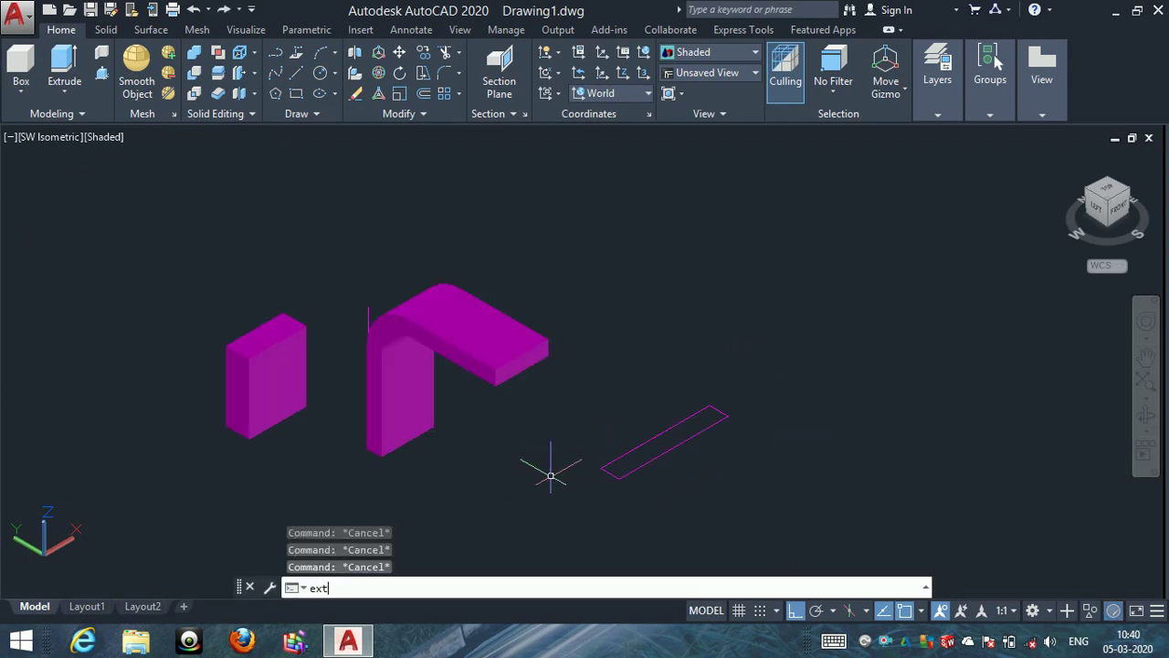
key(Return)
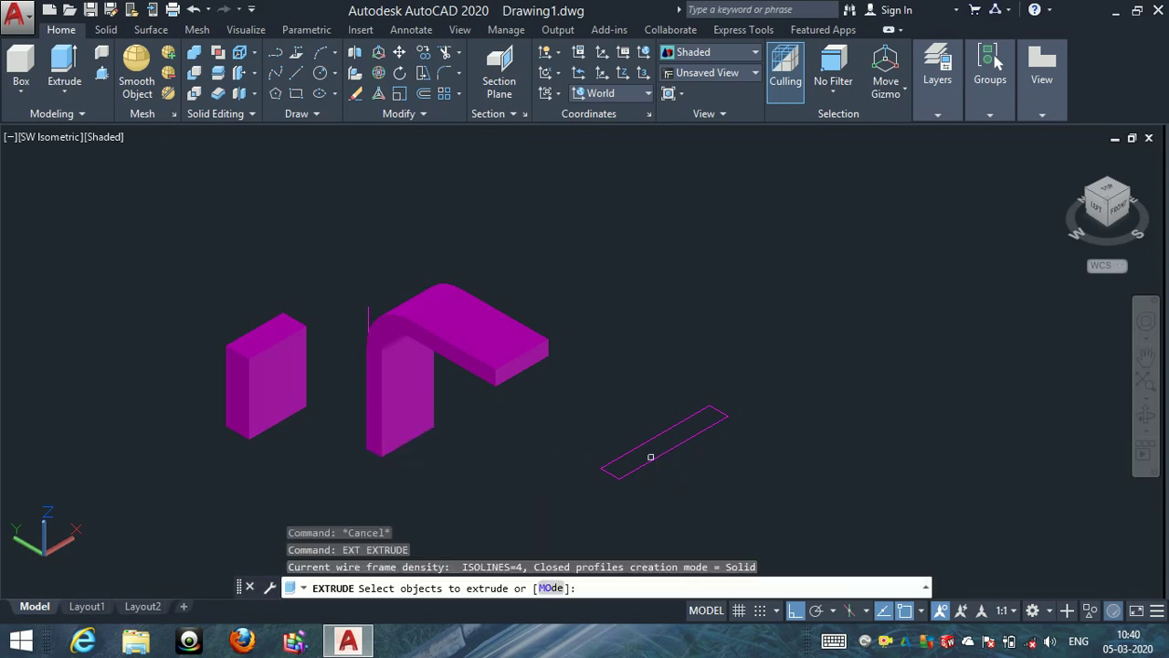
click(630, 472)
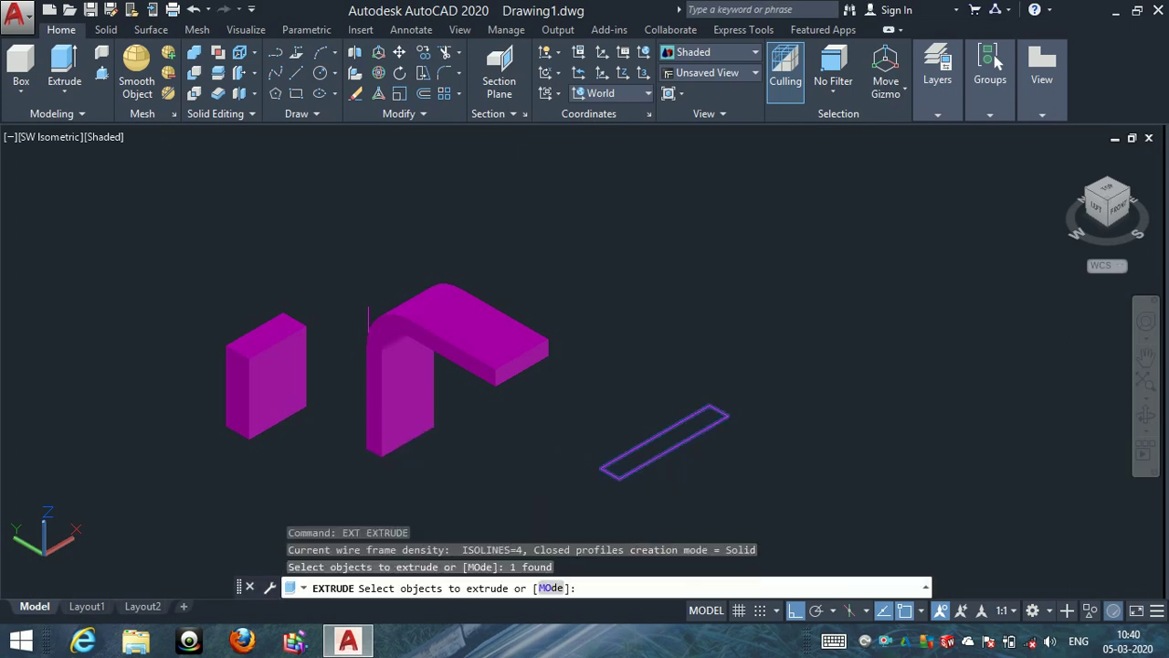
key(Return)
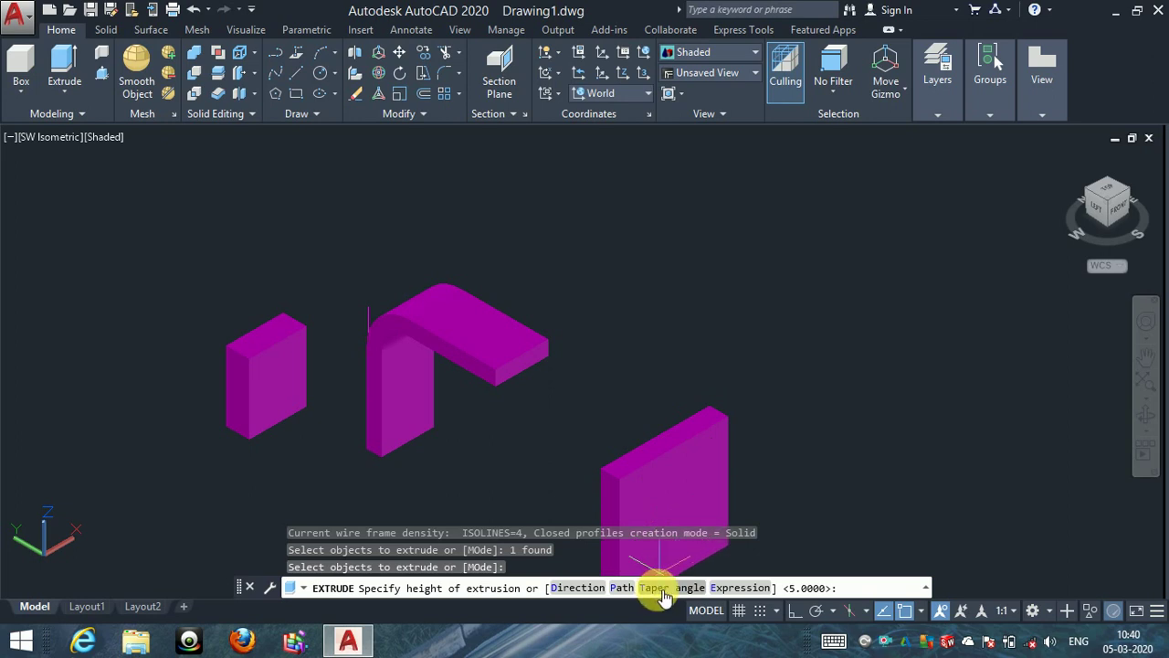
click(663, 589)
text(15)
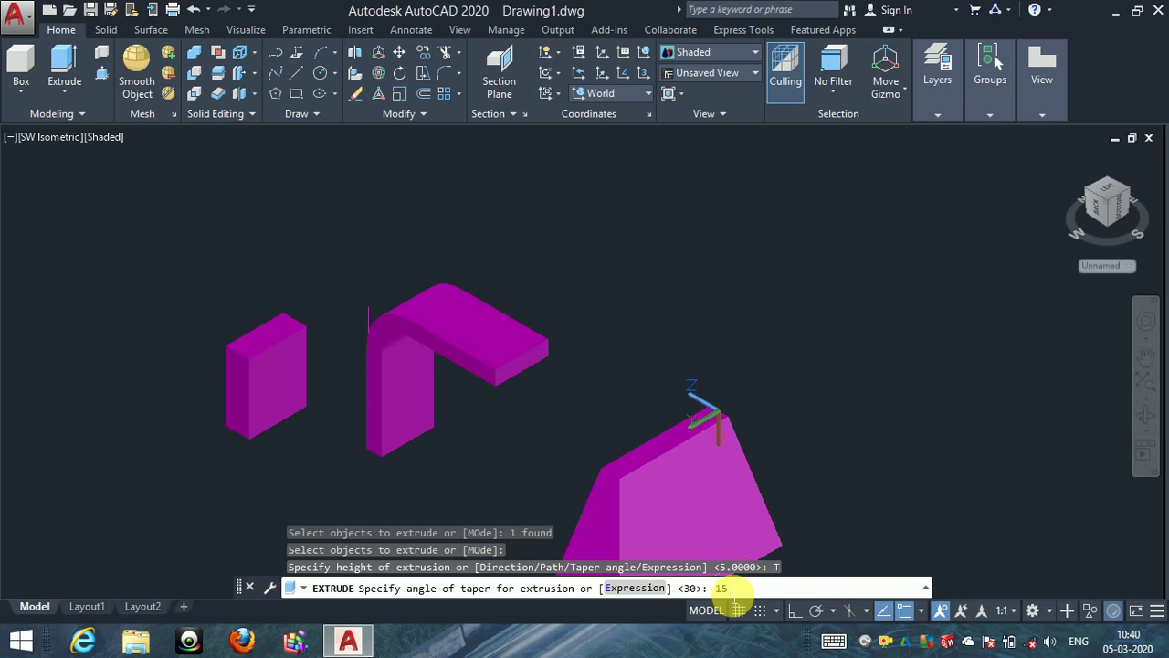
key(Return)
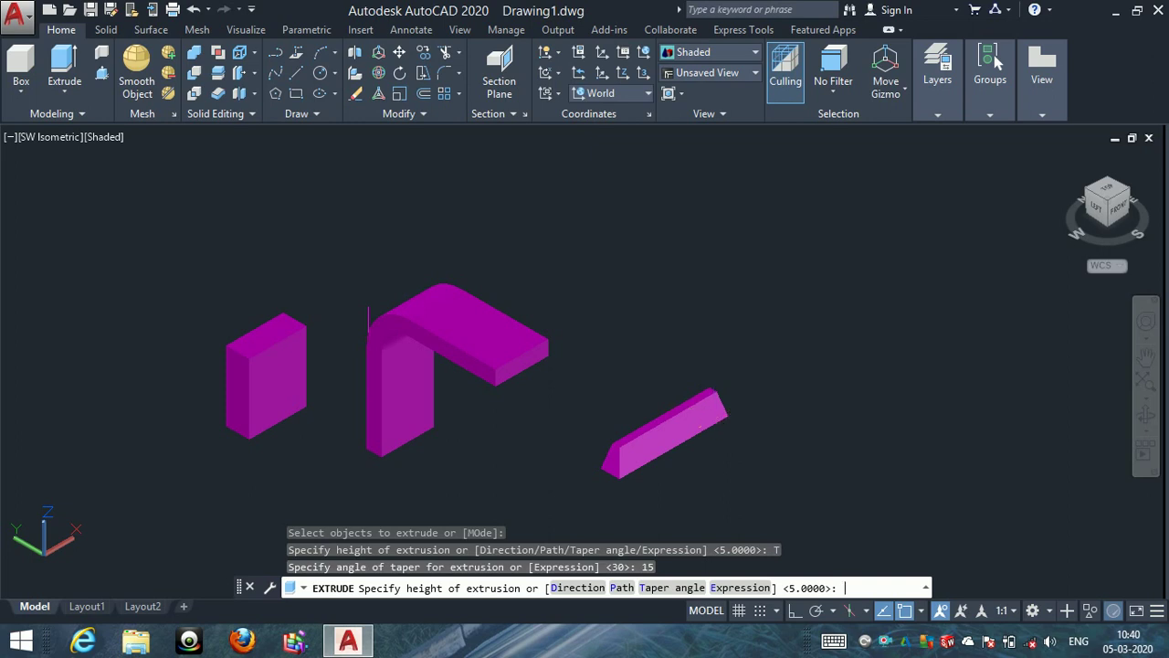
text(2)
key(Return)
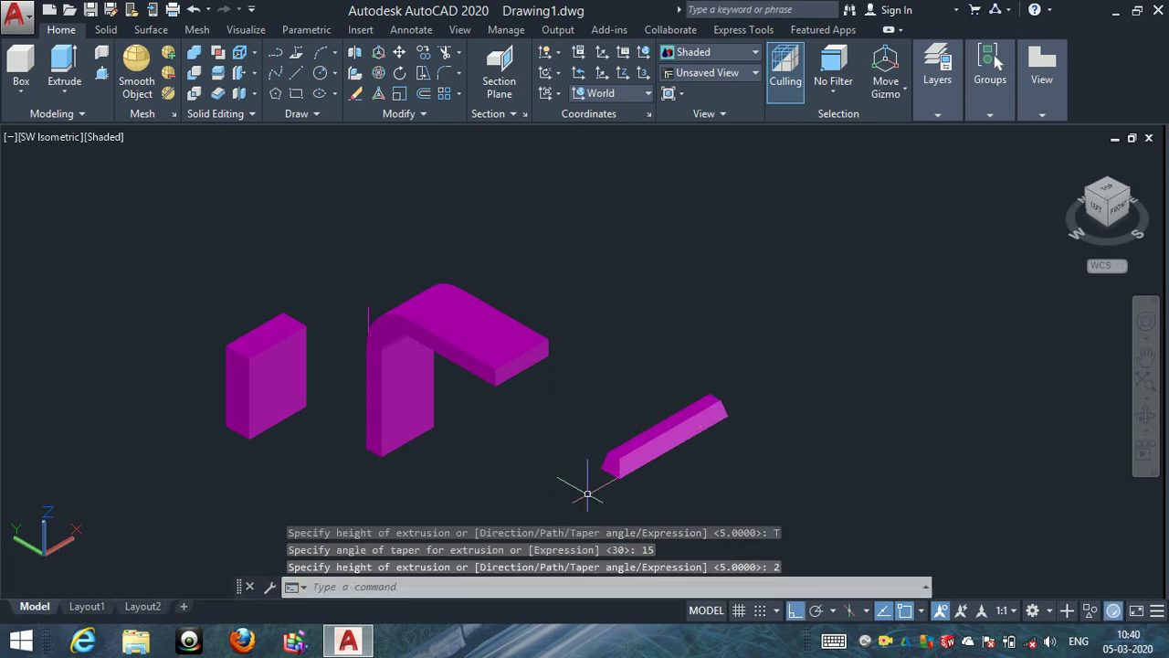
scroll(548, 512, up, 3)
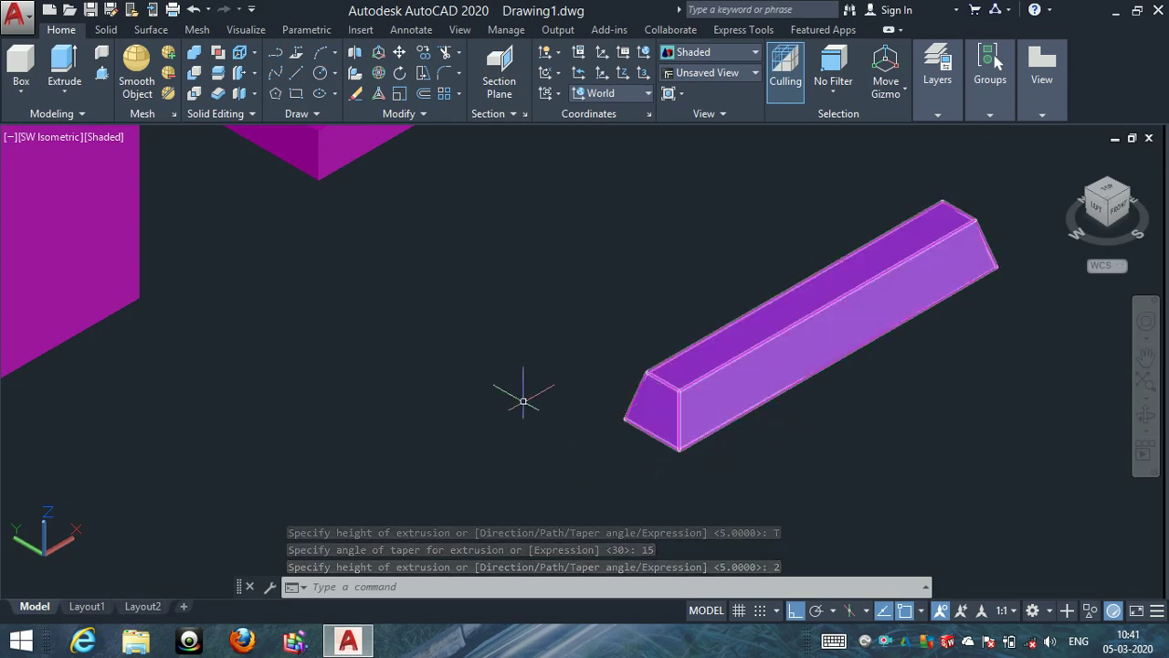
scroll(437, 355, down, 4)
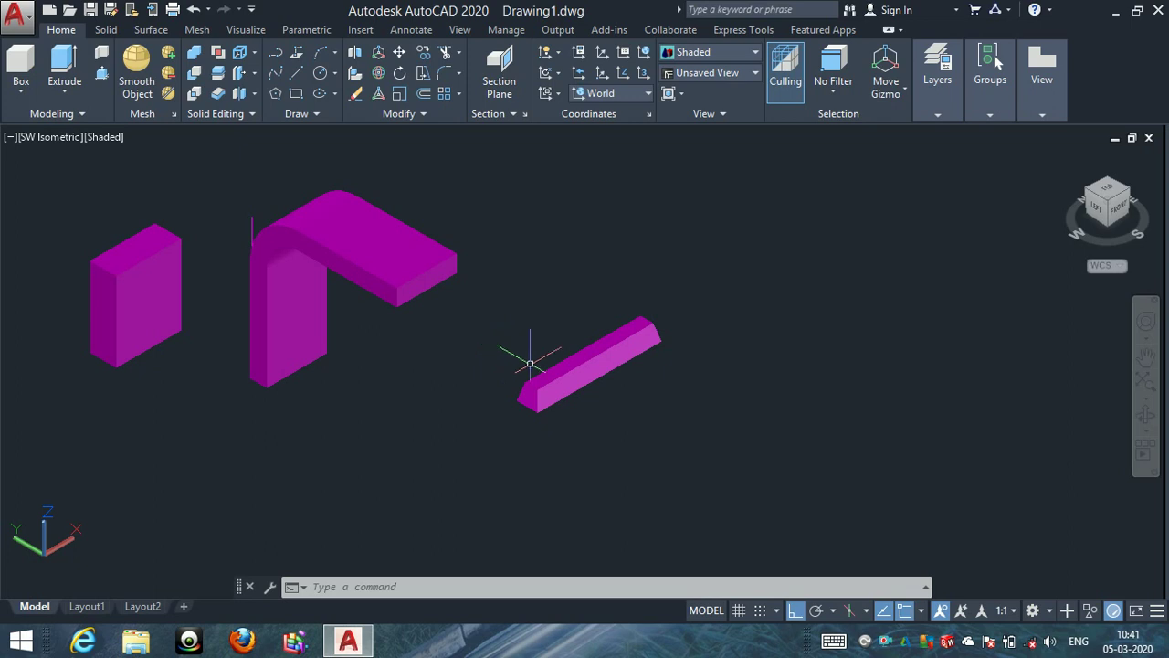
scroll(578, 416, up, 2)
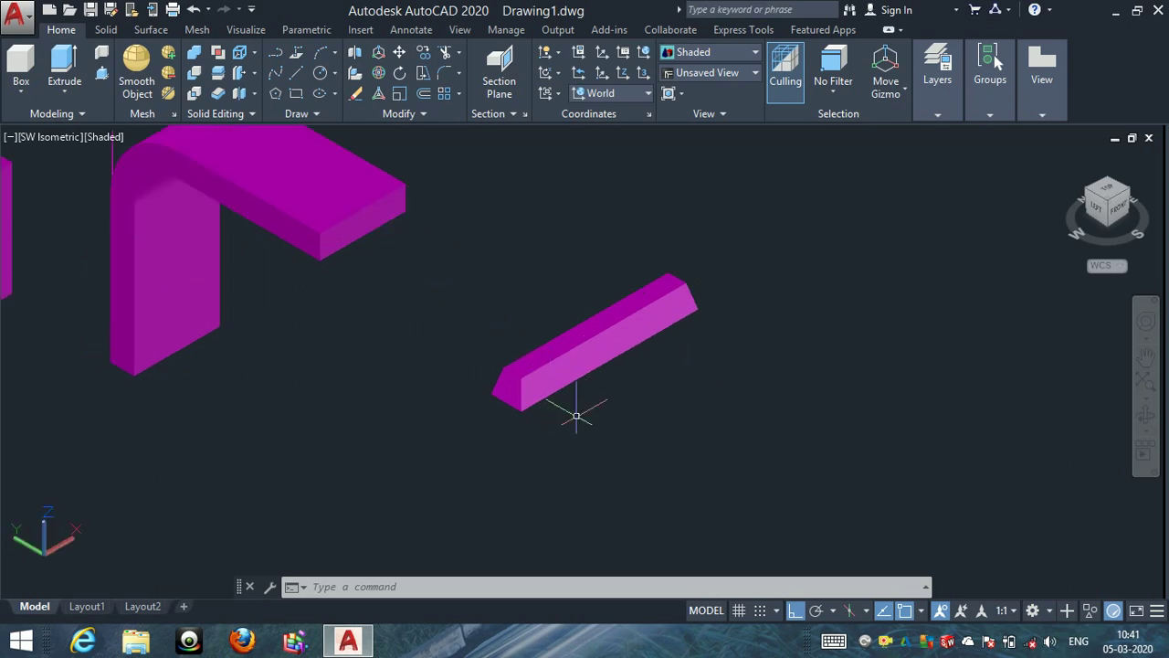
Start EXTRUDE twice and cancel it both times without changes.
text(ext)
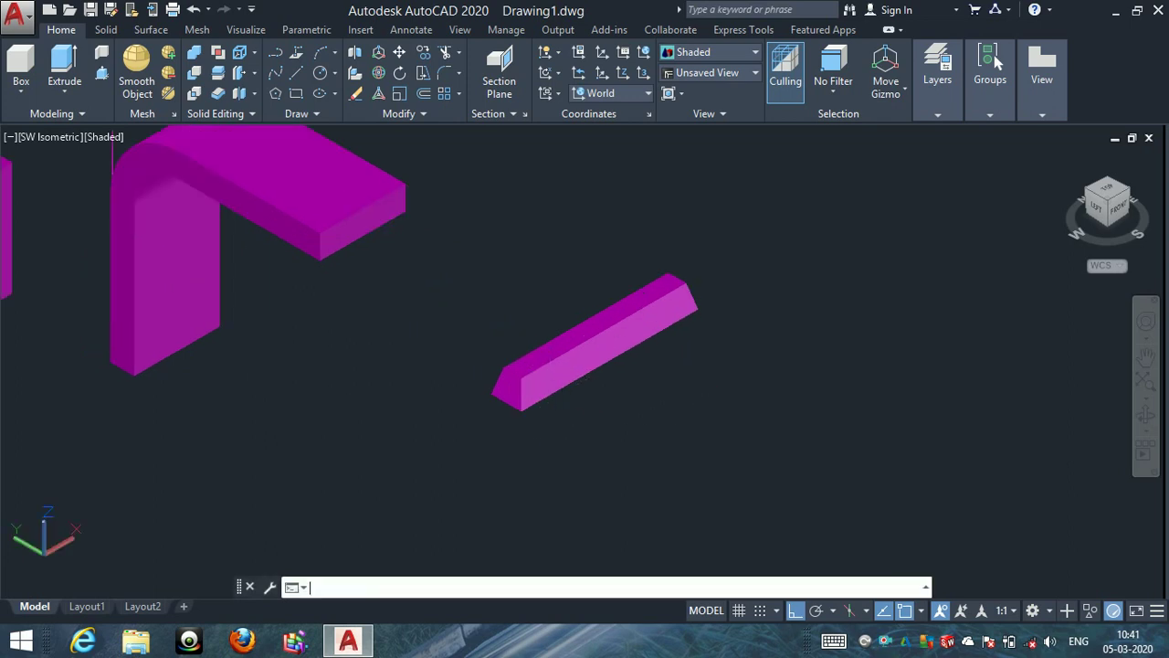
key(Return)
key(Escape)
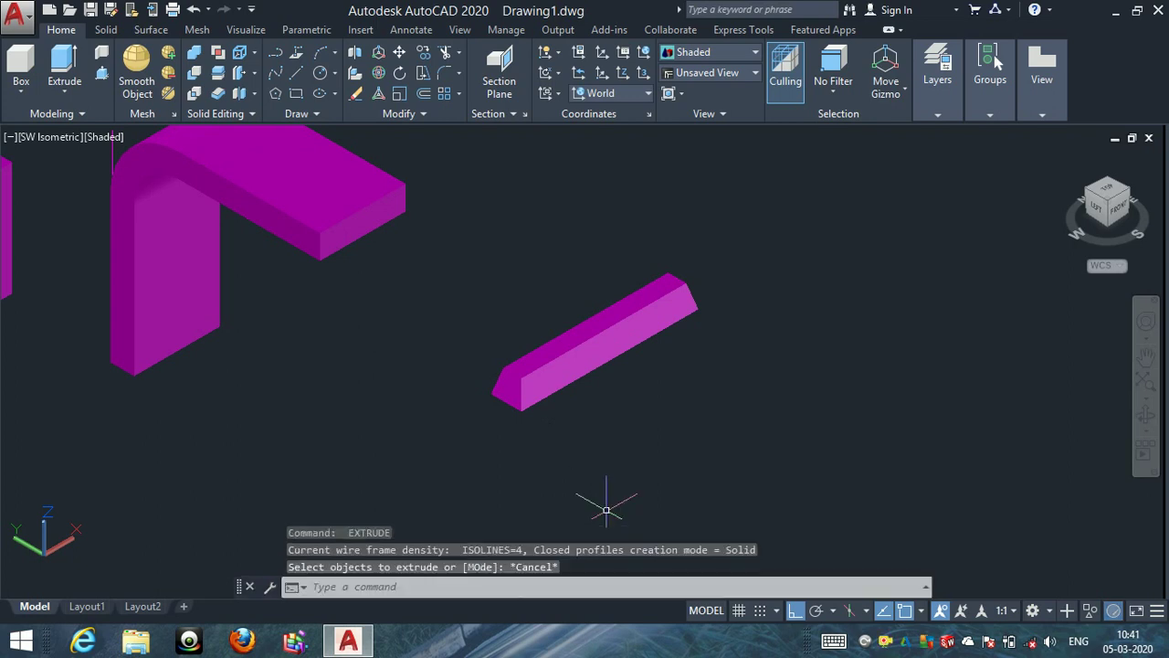
key(Escape)
text(ext)
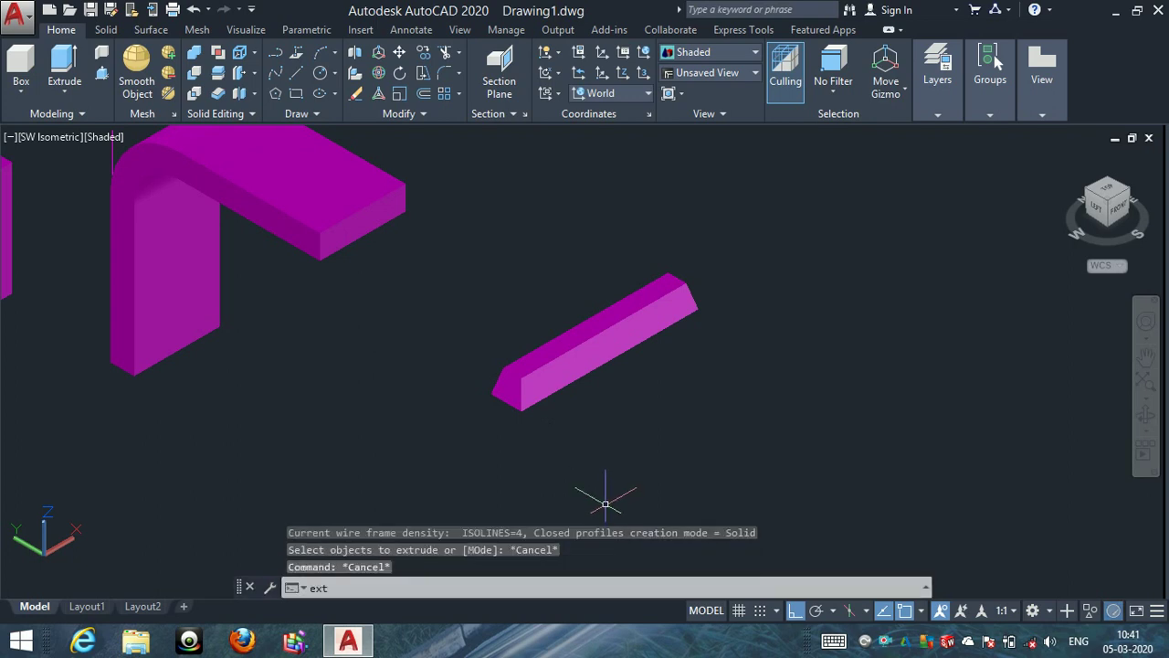
key(Return)
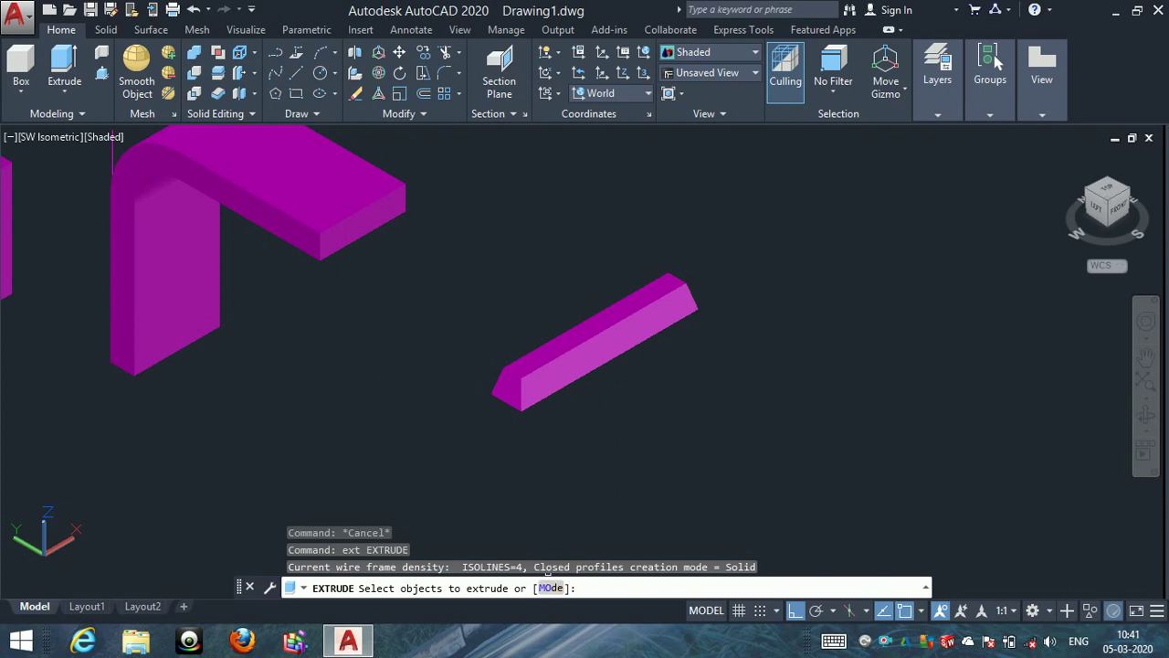
key(Escape)
key(Escape)
key(Escape)
Draw a fourth flat rectangle right of the tapered bar.
text(re)
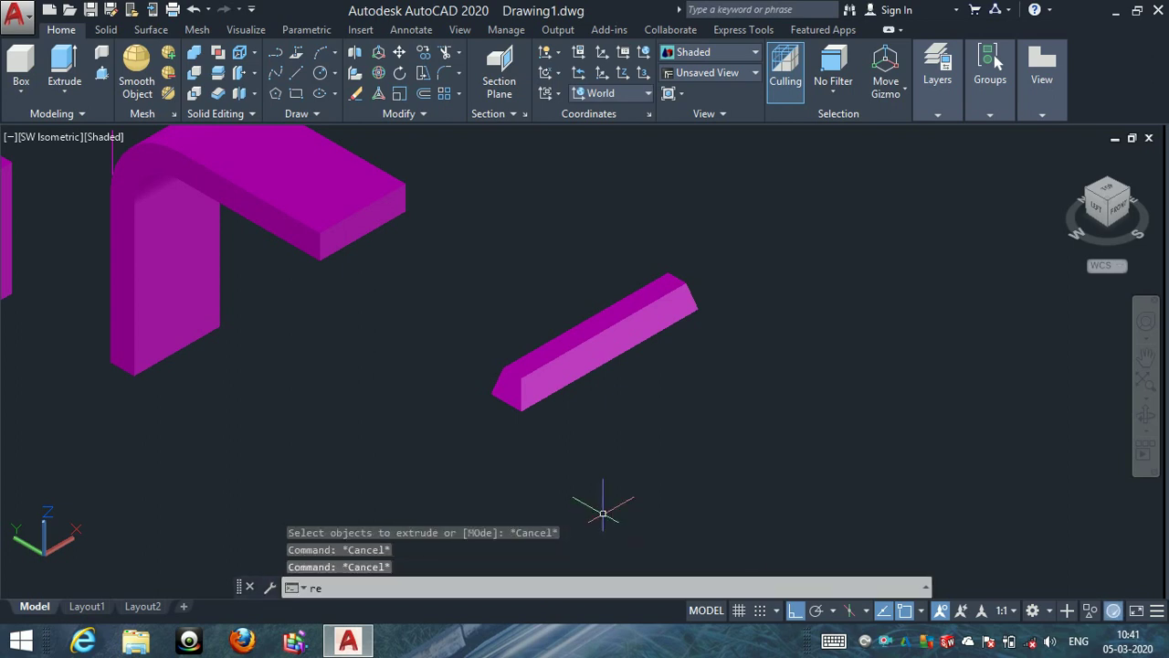
text(c)
key(Return)
scroll(621, 494, down, 3)
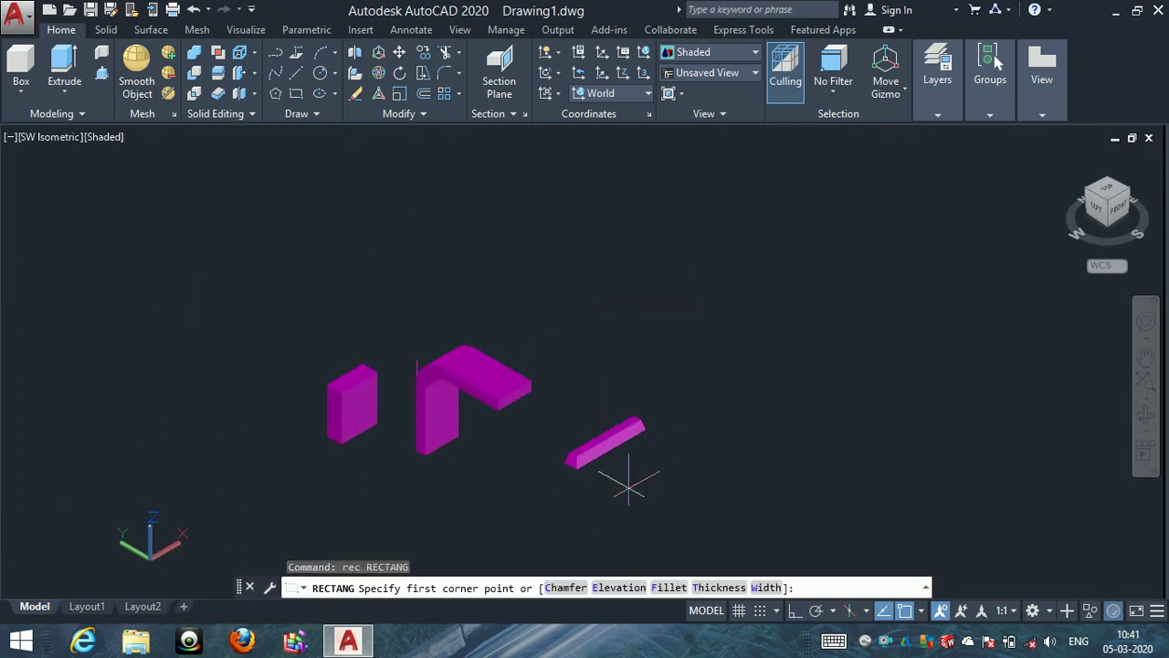
click(644, 473)
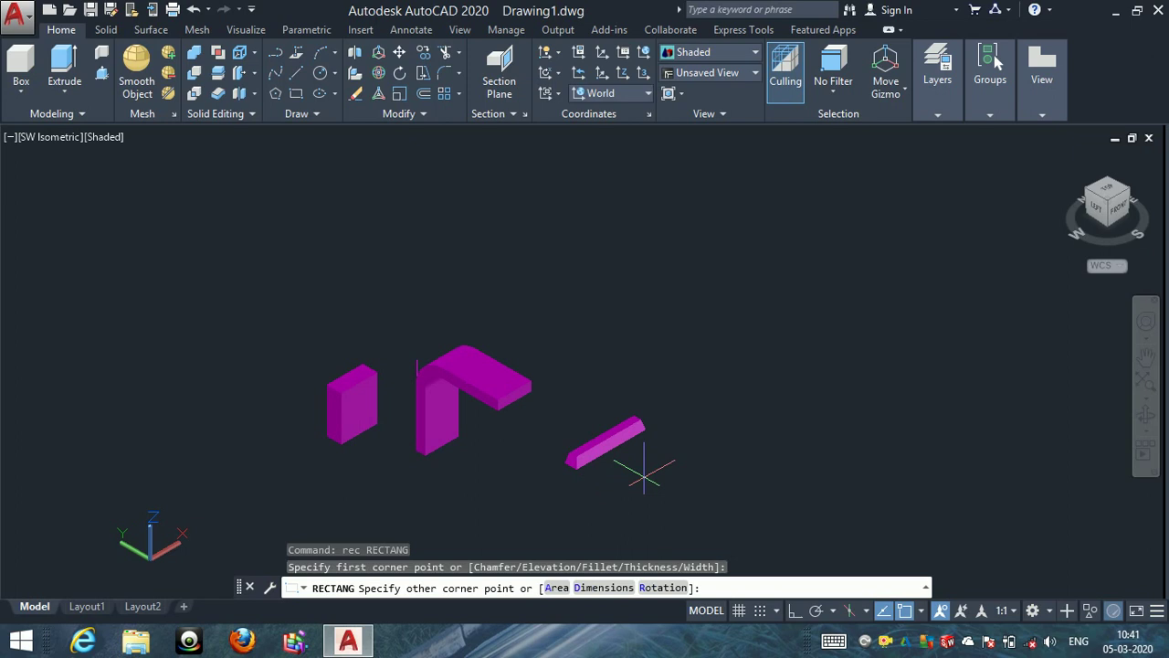
click(727, 450)
key(F8)
key(Escape)
key(Escape)
Begin a tapered extrusion of the new rectangle, then cancel it.
text(e)
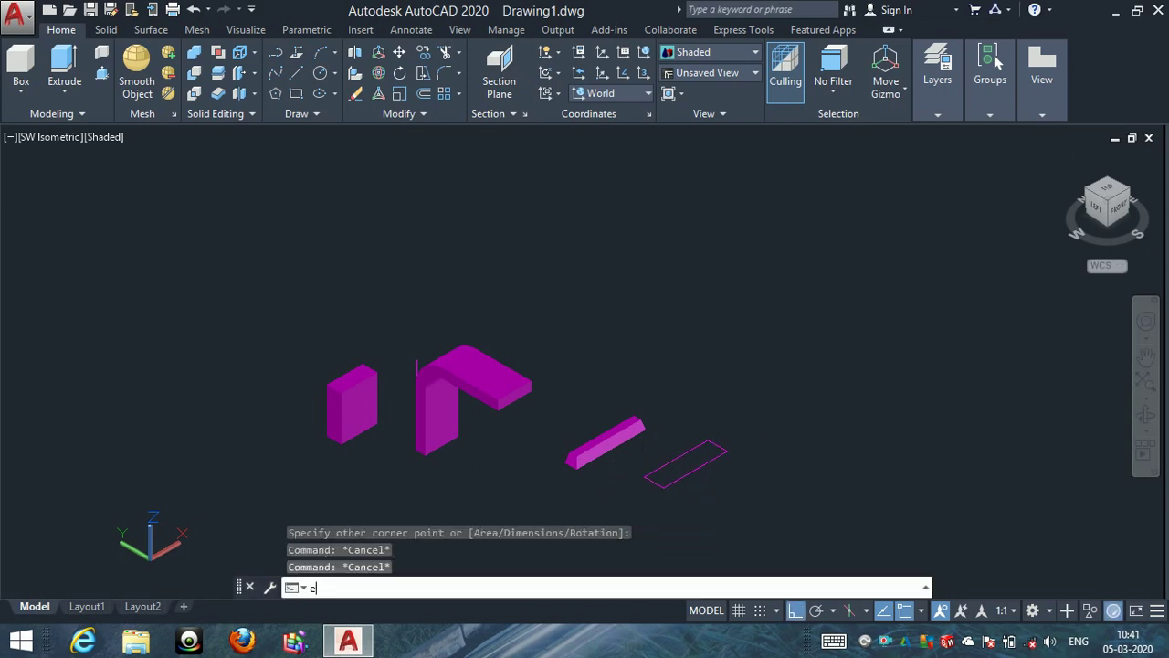
text(xt)
key(Return)
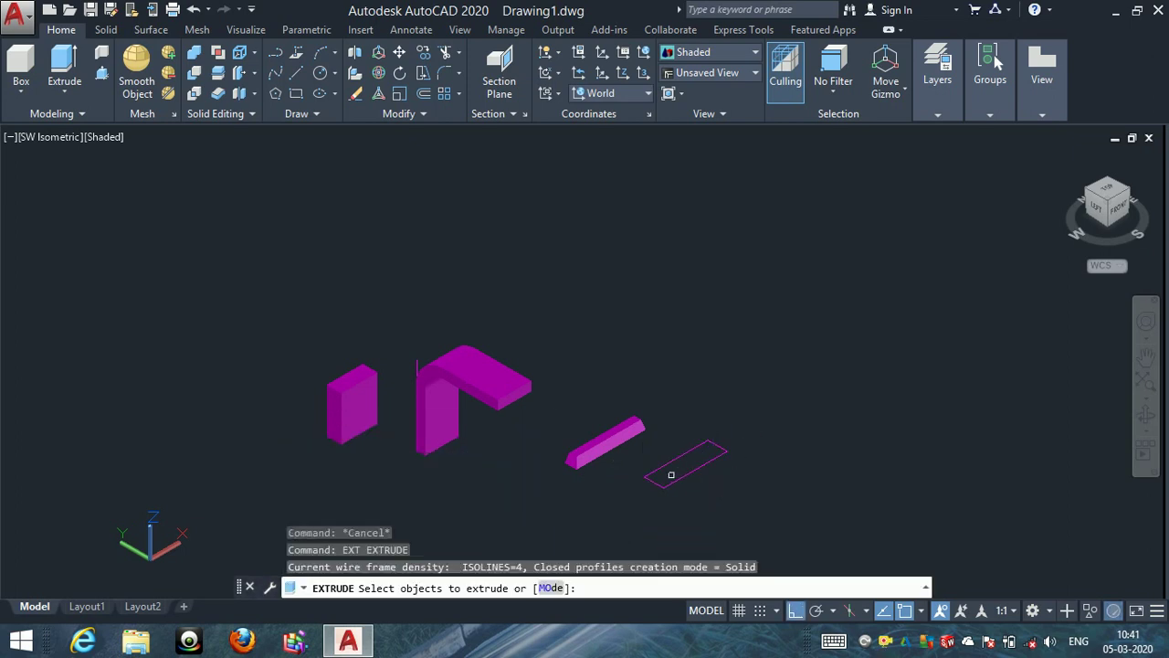
click(684, 481)
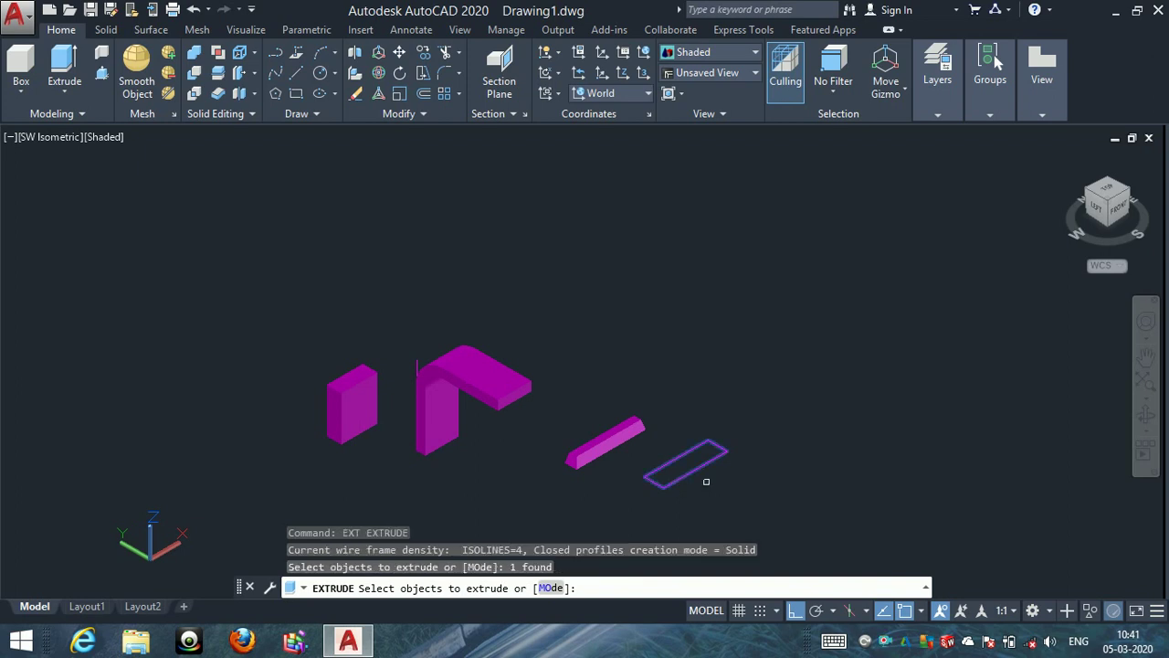
key(Return)
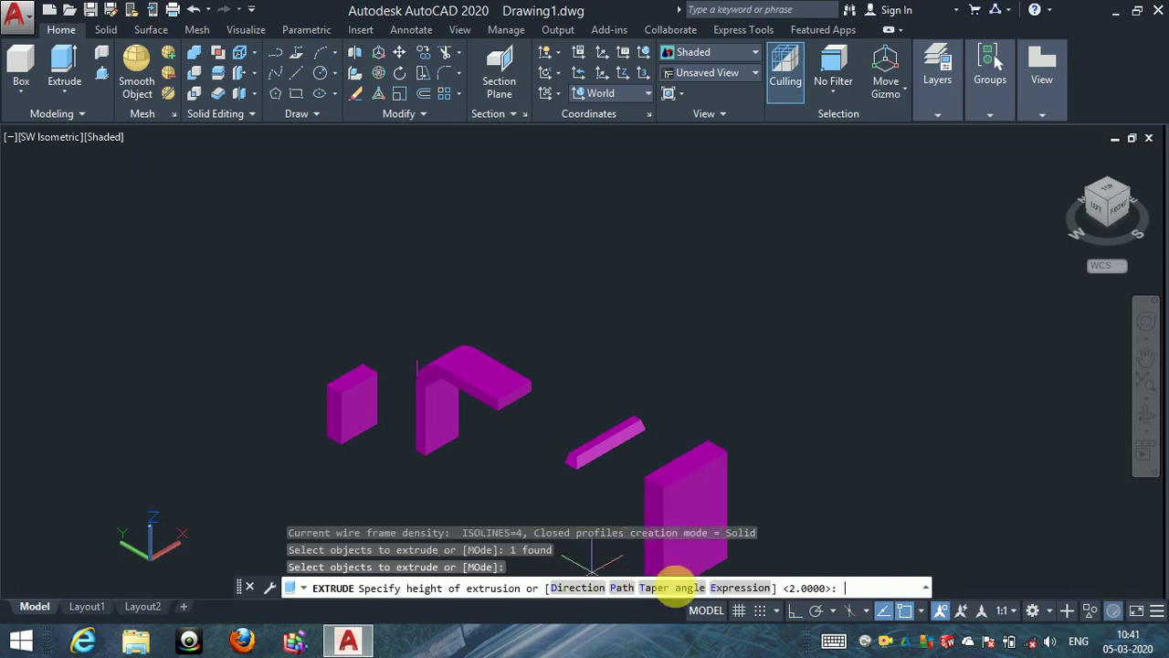
click(648, 589)
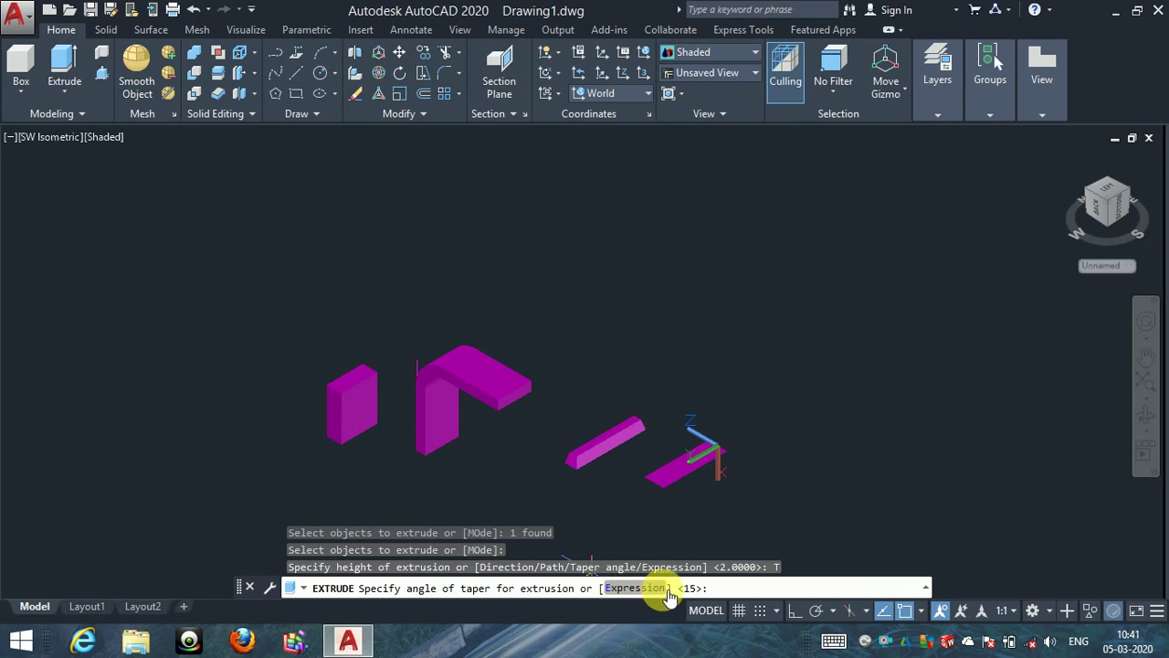
key(Escape)
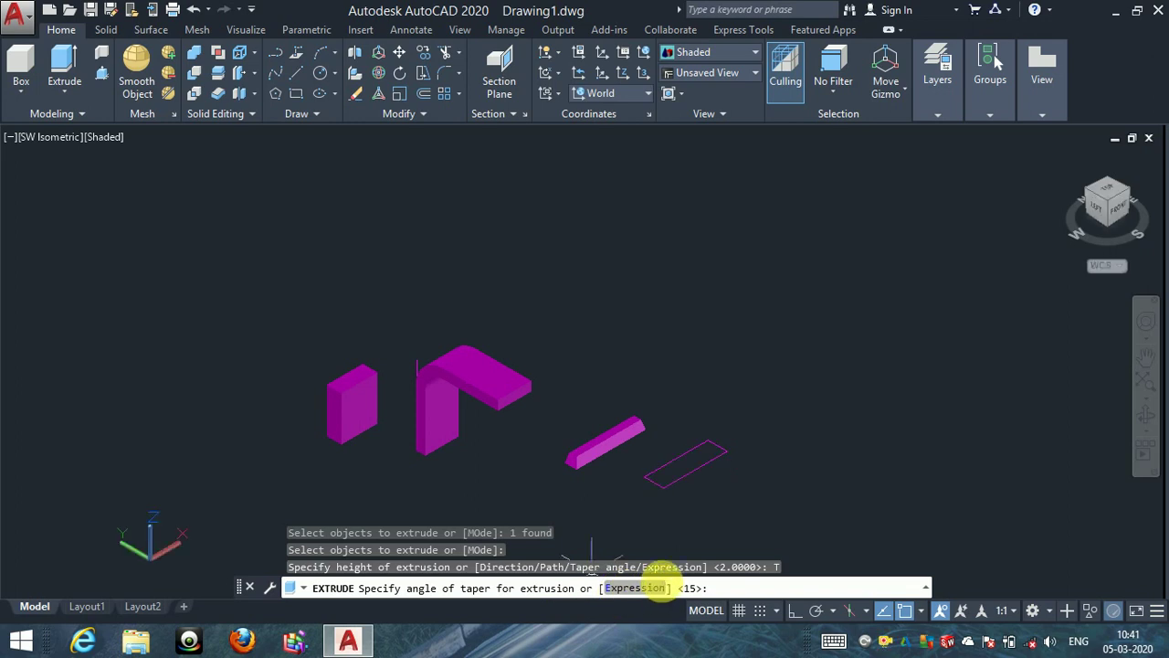
Extrude the fourth rectangle into a box 10 units tall using an expression height.
key(Return)
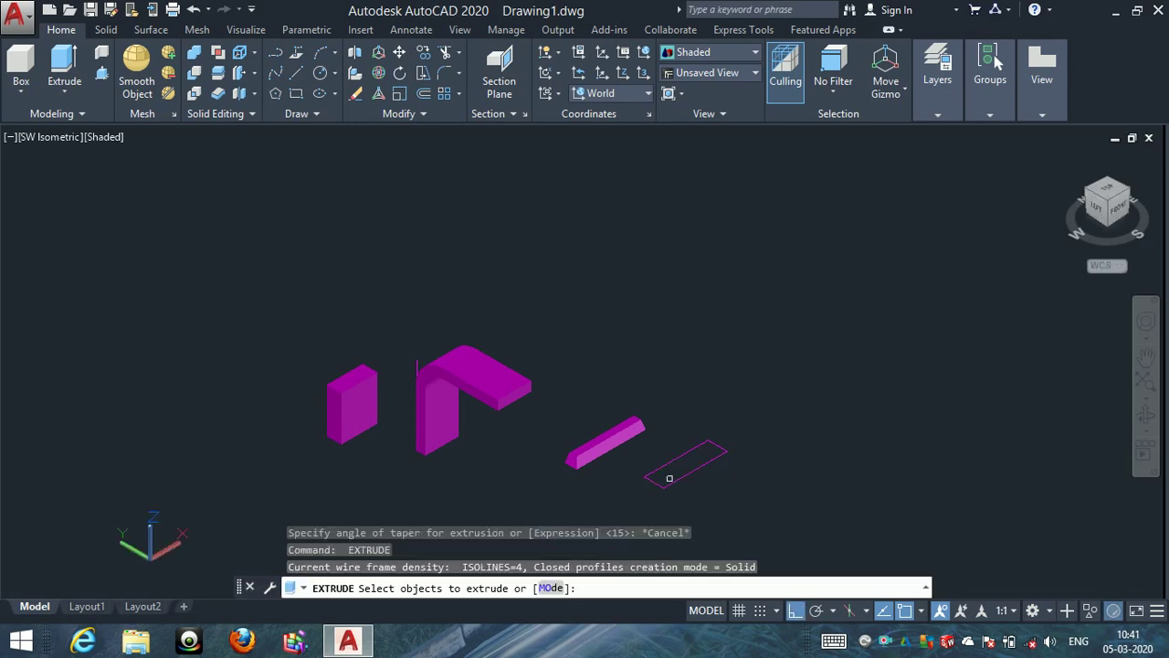
click(680, 472)
key(Return)
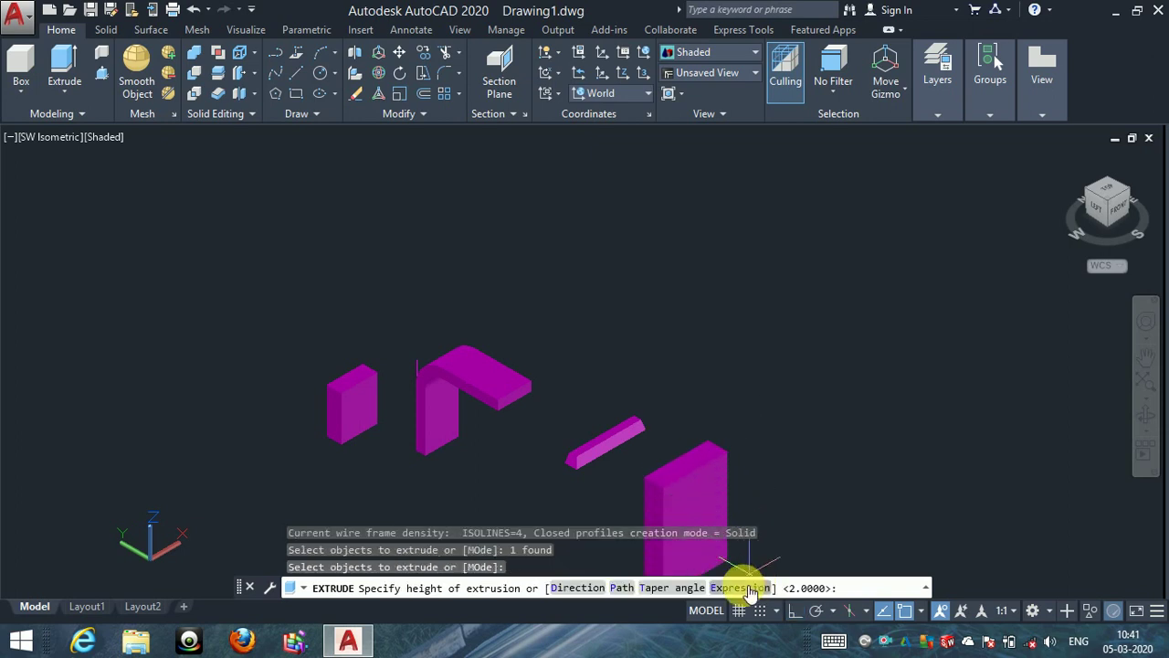
click(747, 589)
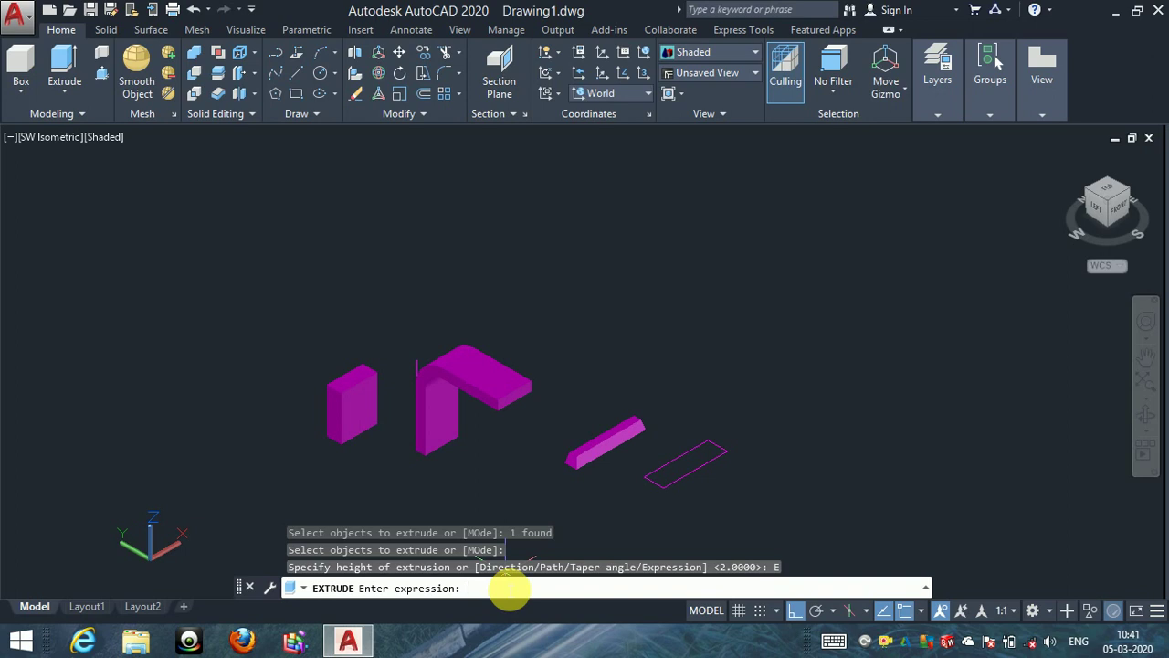
text(10)
key(Return)
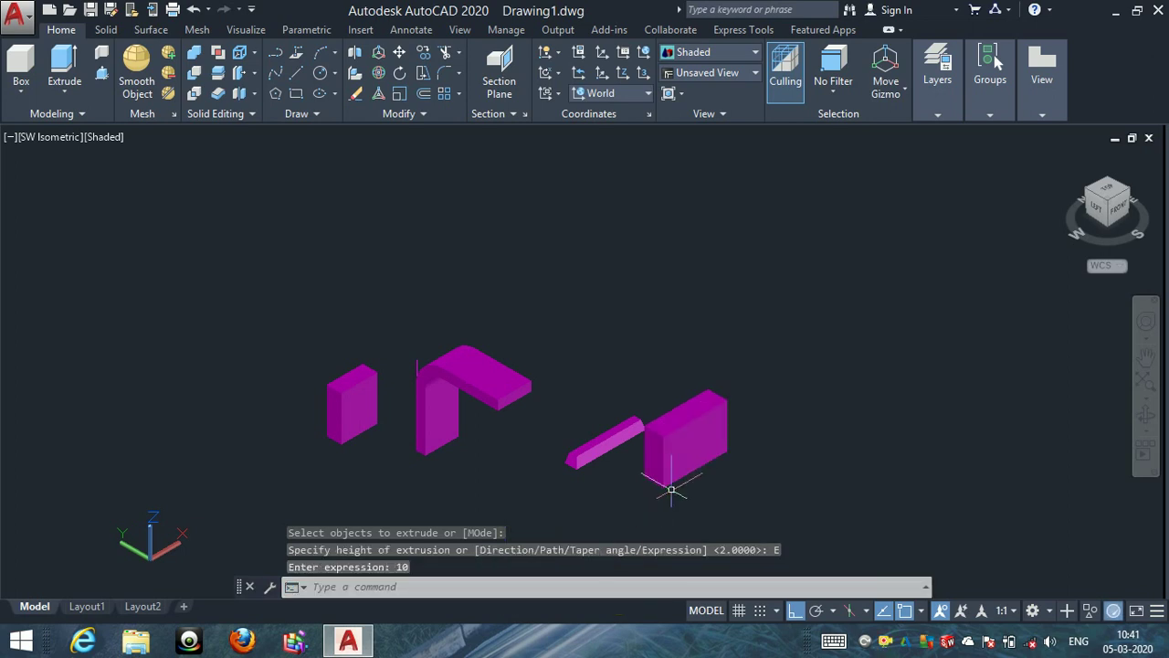
Zoom out and pan the four solids left to leave empty space on the right.
scroll(658, 439, up, 2)
scroll(652, 423, up, 1)
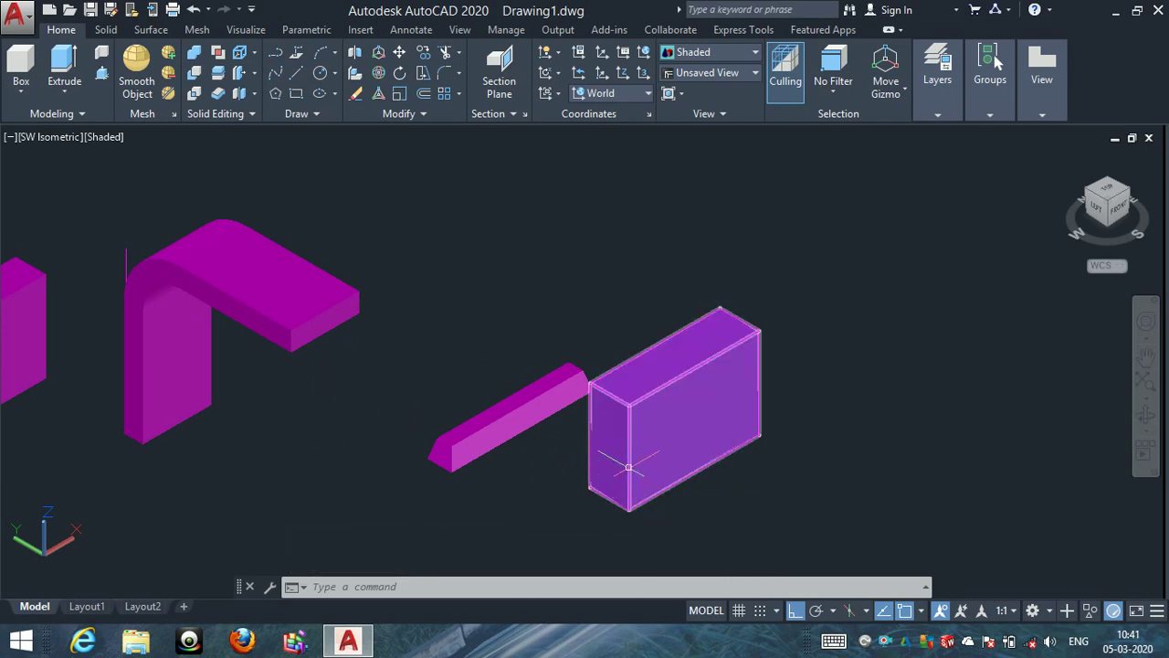
middle_drag(271, 385, 467, 373)
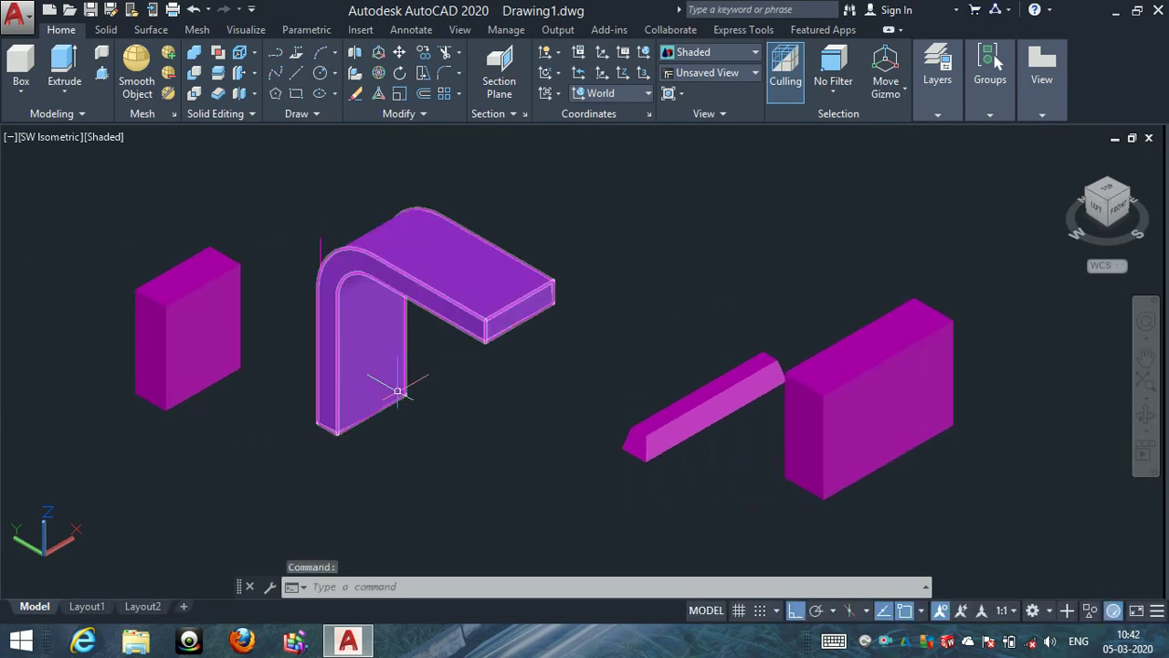
scroll(288, 384, down, 2)
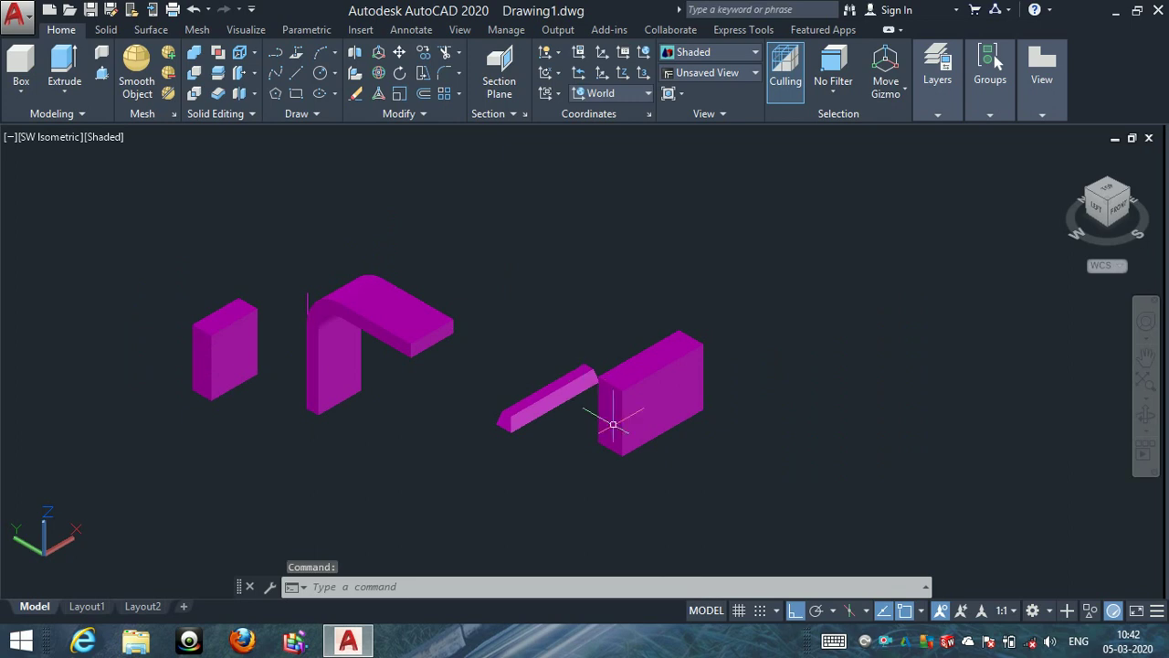
middle_drag(652, 430, 506, 442)
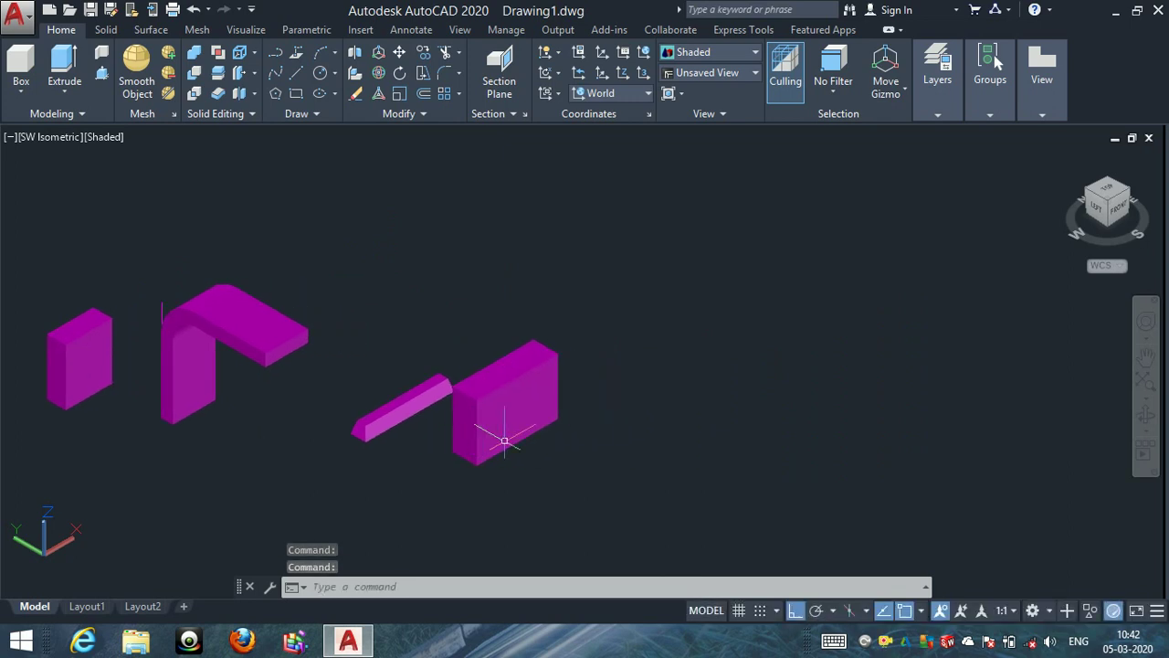
key(Escape)
key(Escape)
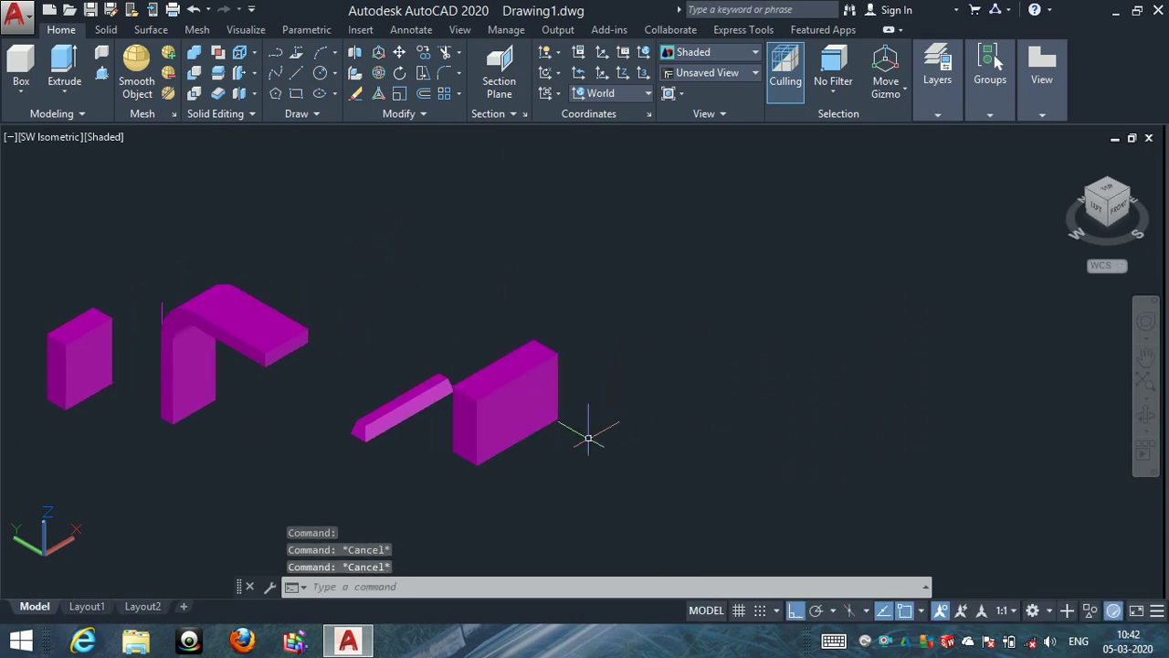
Draw a large circle to the right of the box, then select and deselect the box.
text(c)
key(Return)
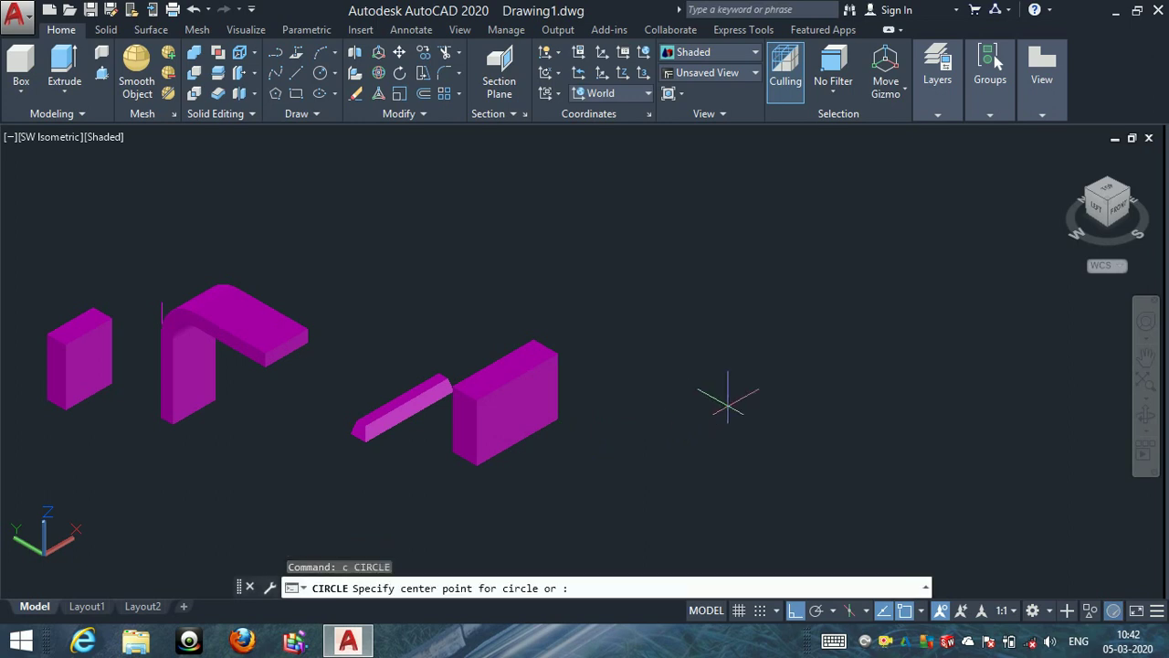
click(717, 426)
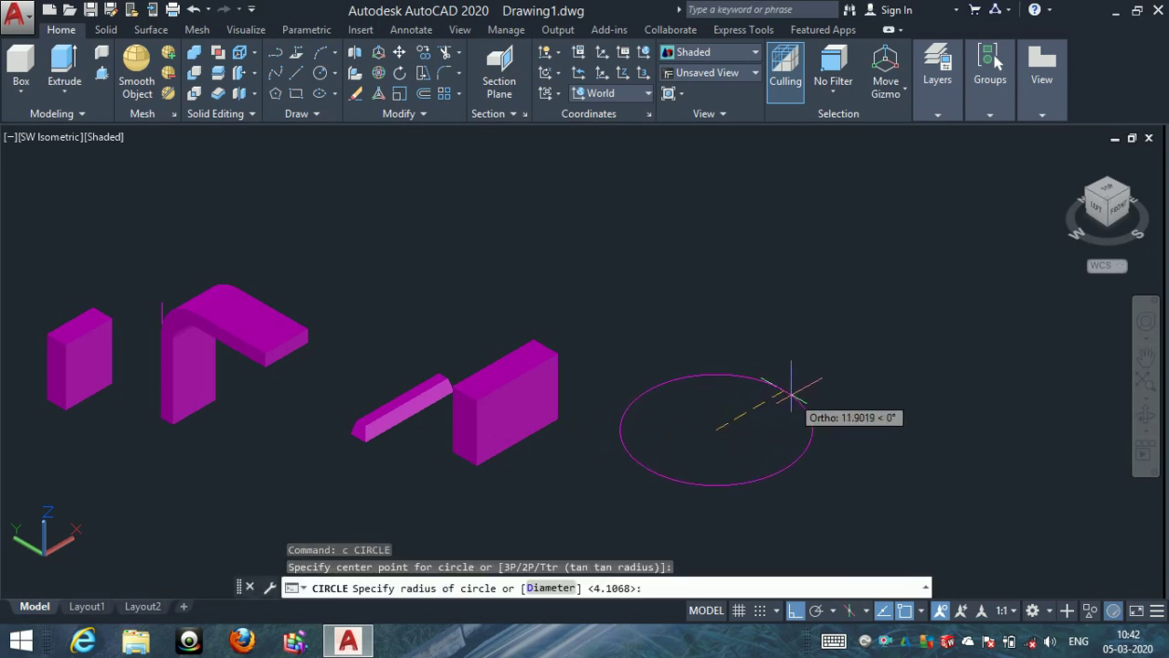
click(791, 395)
key(Escape)
key(Escape)
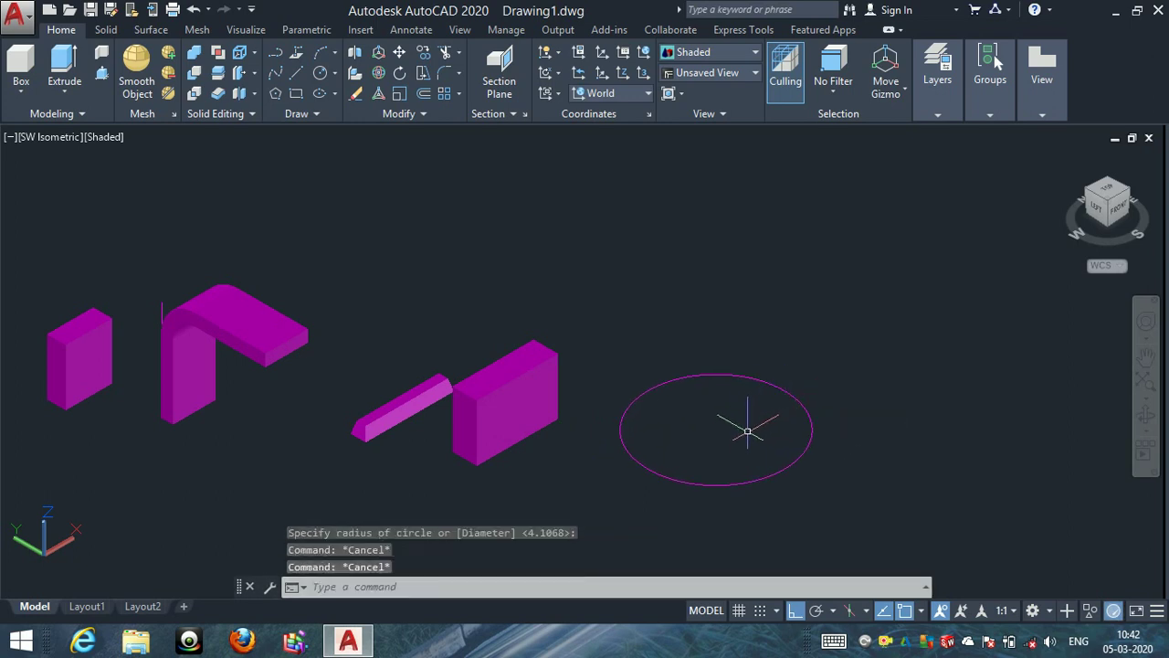
key(Escape)
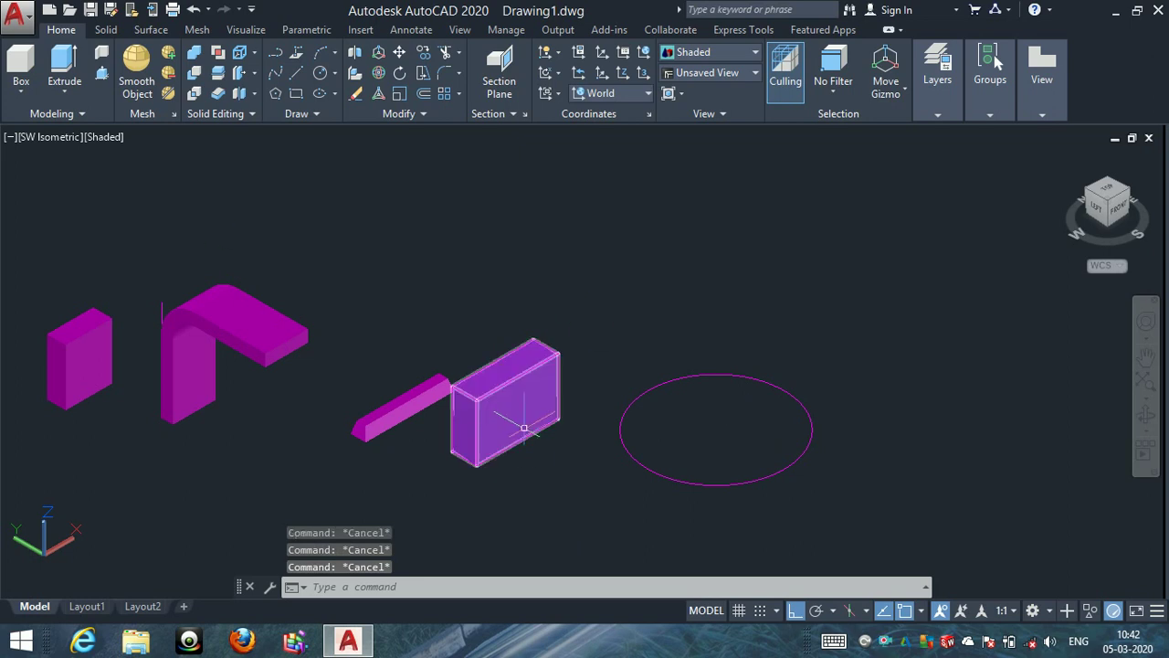
ctrl+click(525, 431)
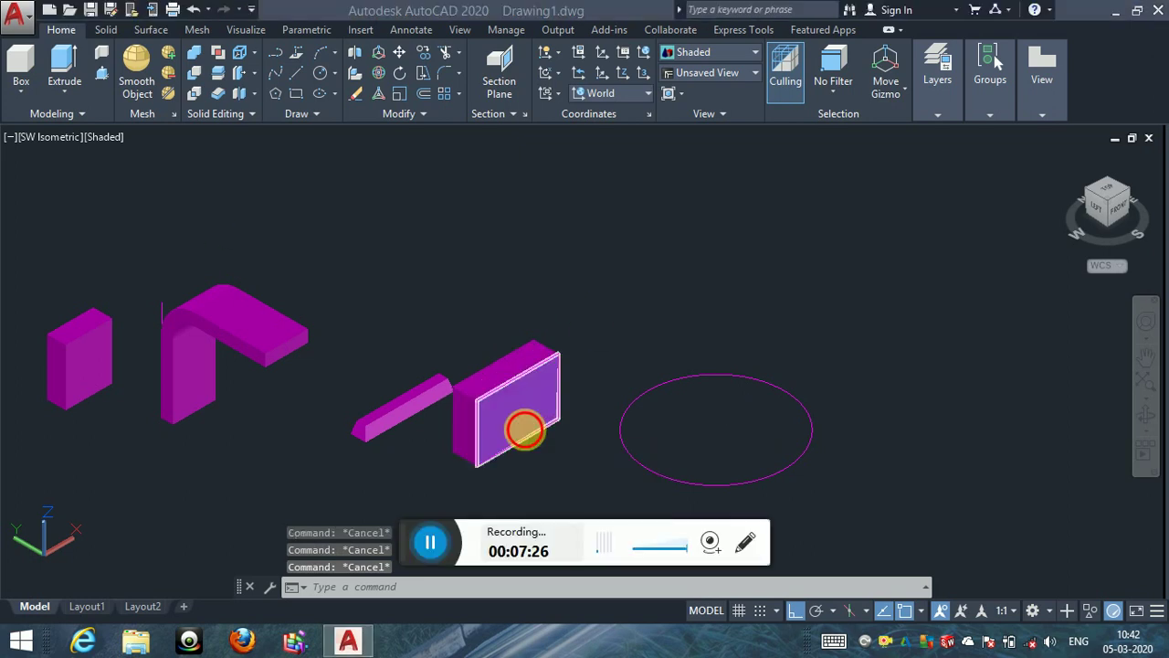
click(525, 432)
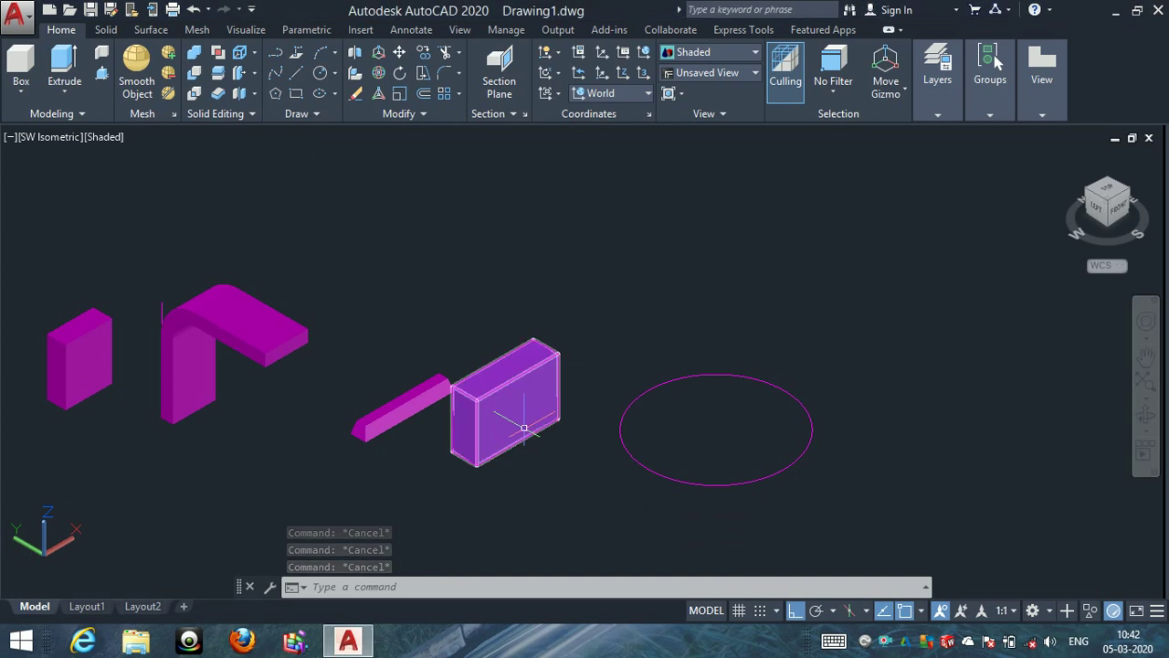
key(Escape)
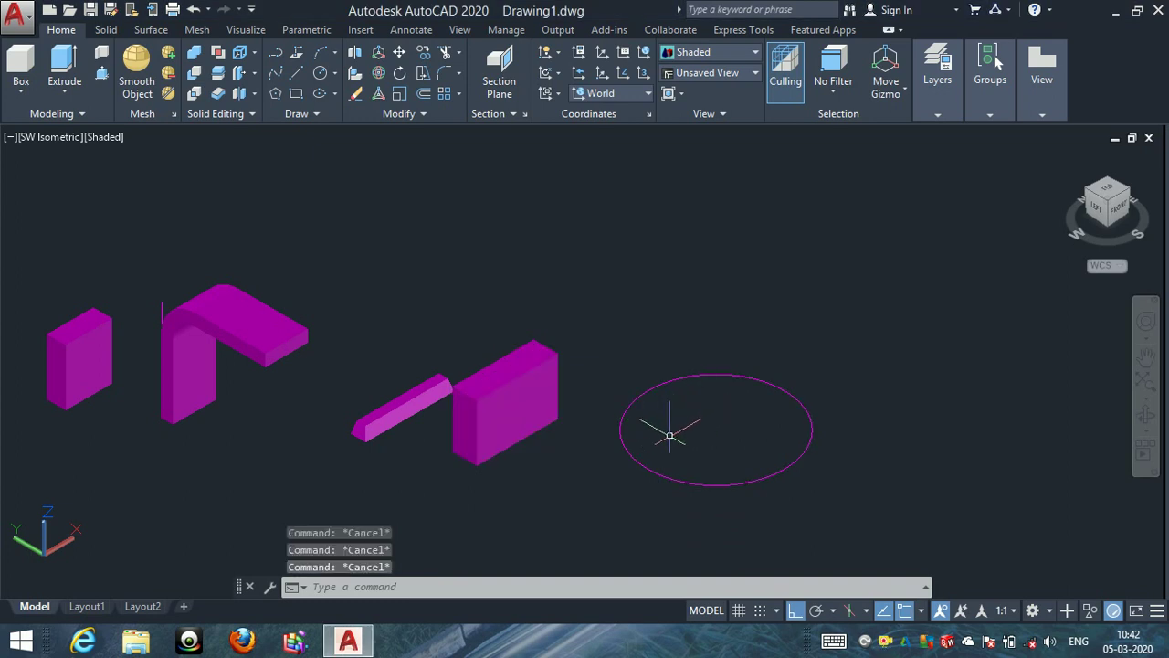
text(c)
Draw a smaller concentric circle inside the large one.
key(Return)
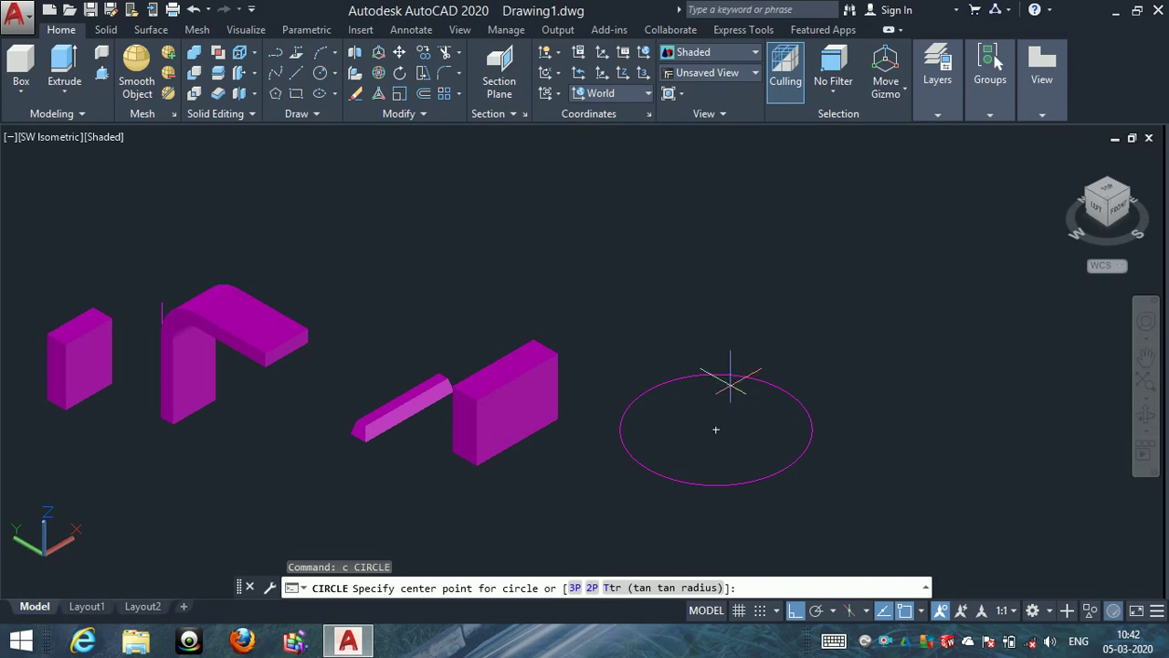
click(716, 429)
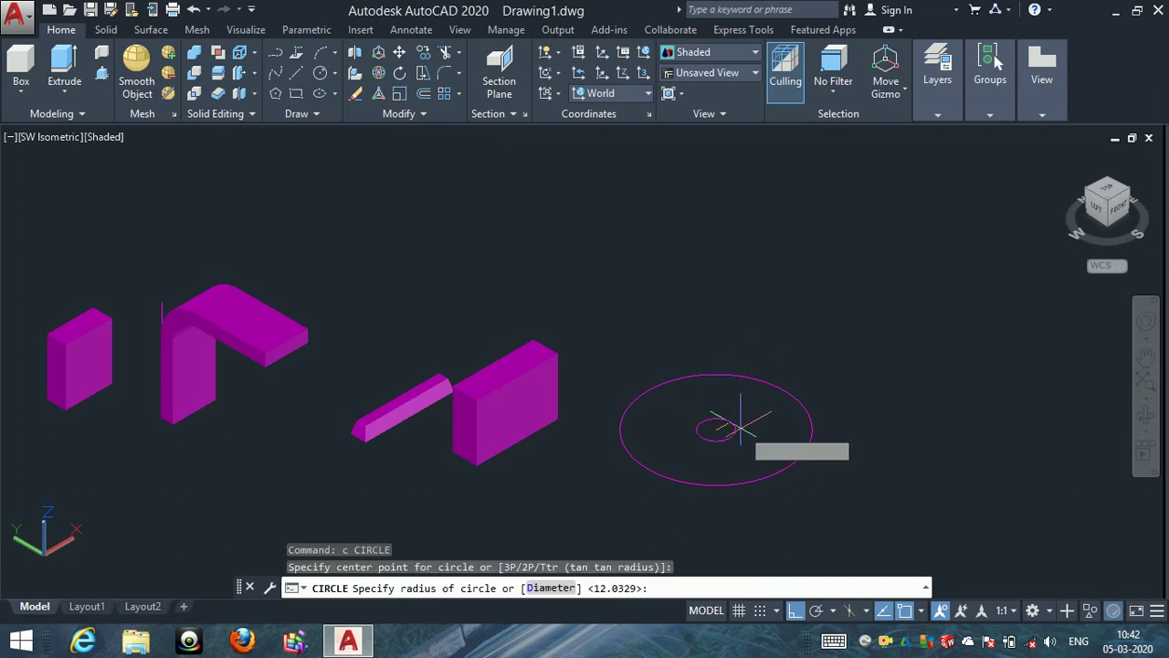
click(740, 449)
key(Escape)
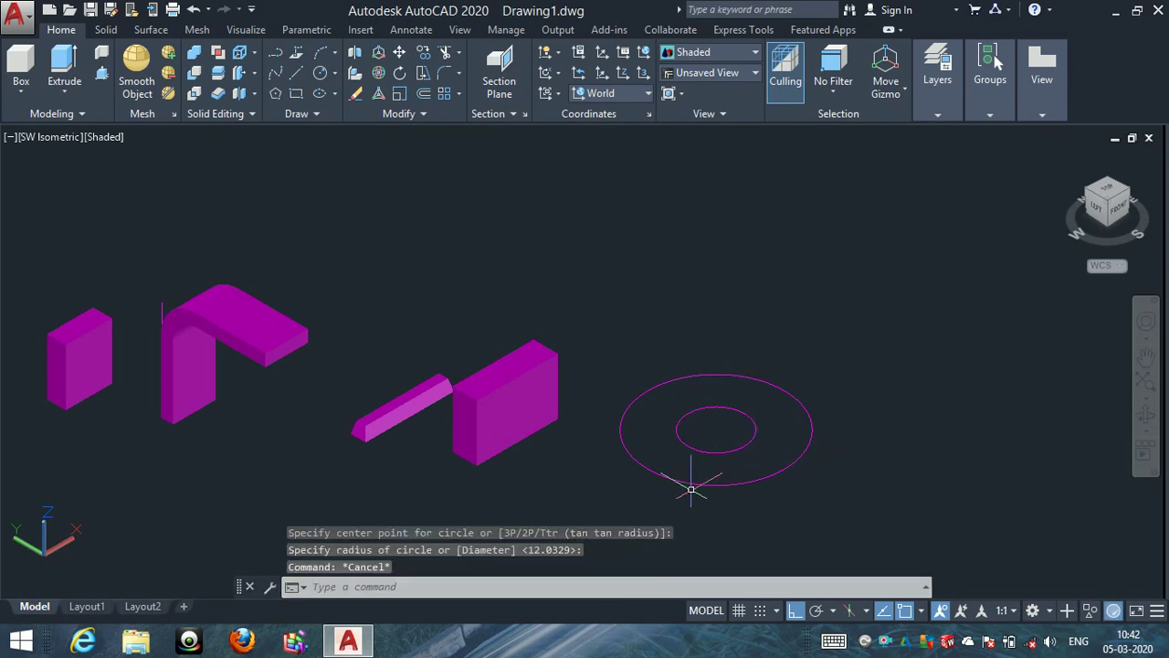
key(Escape)
key(Escape)
Extrude both circles at the default height into a cylinder and inspect the result.
text(ex)
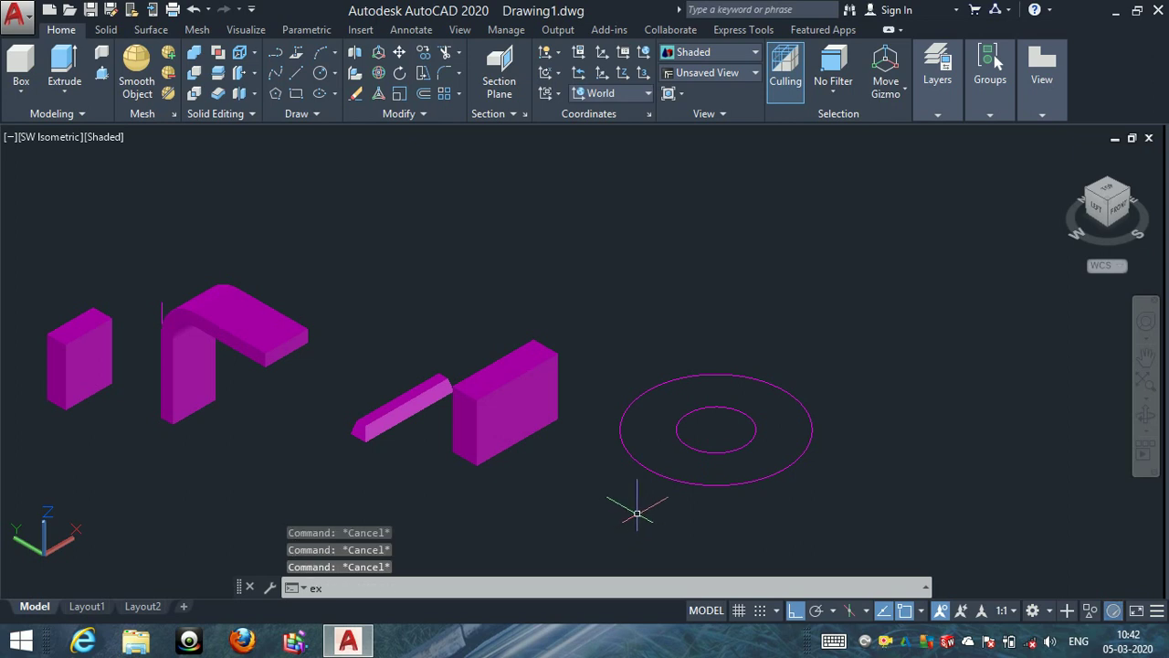
text(t)
key(Return)
click(759, 498)
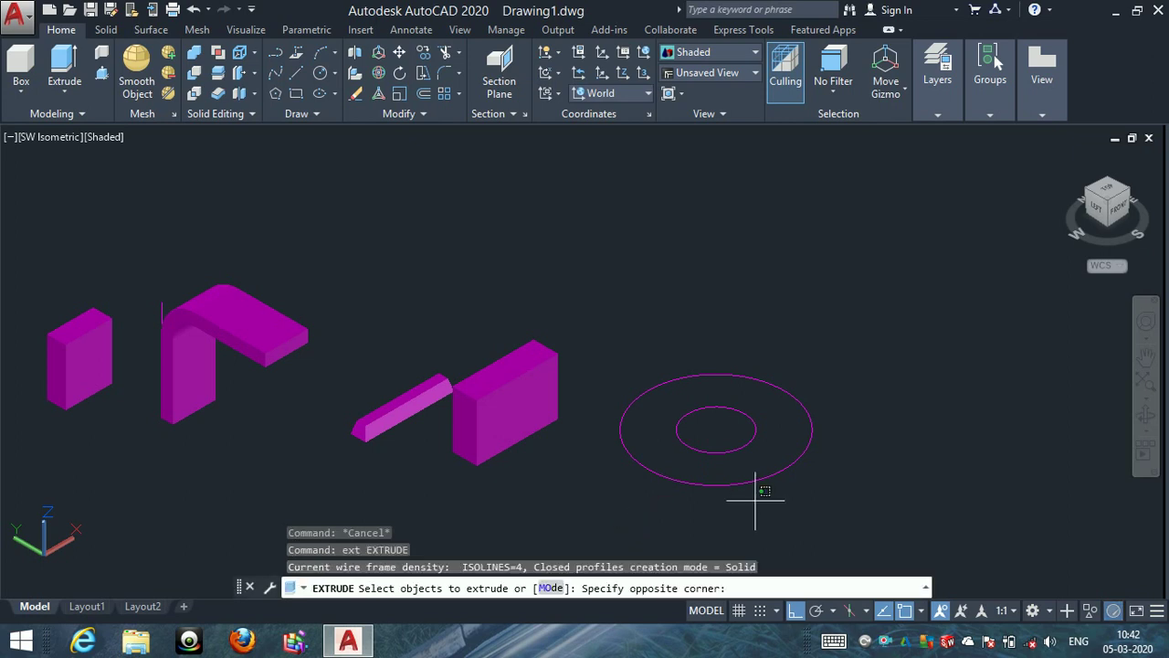
click(701, 403)
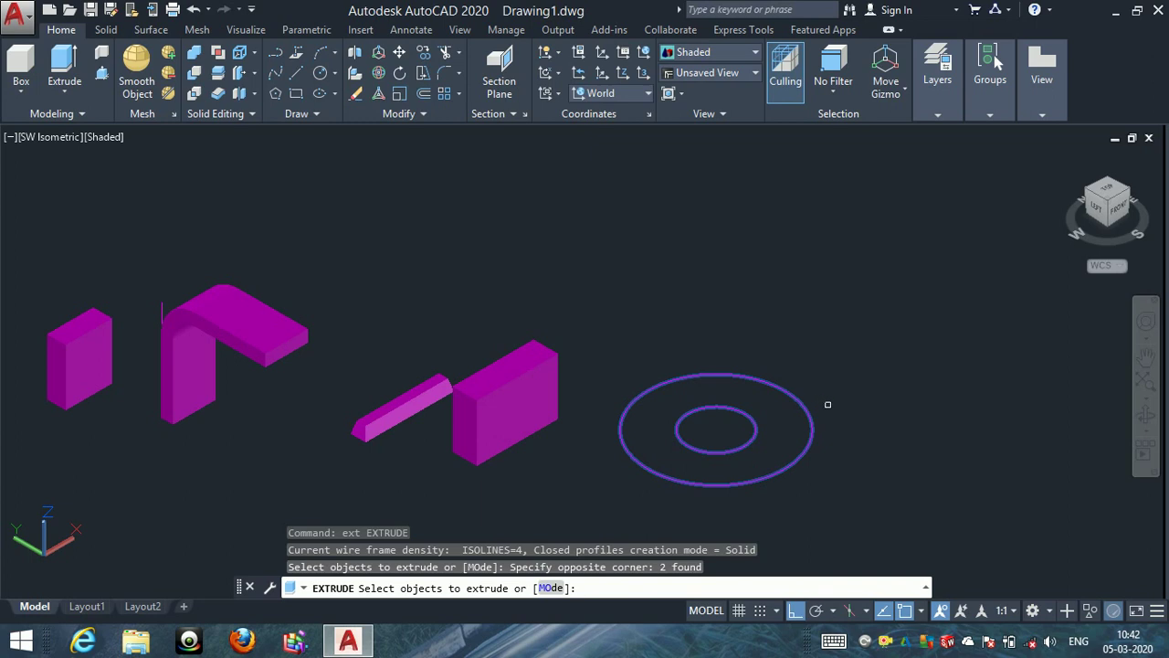
key(Return)
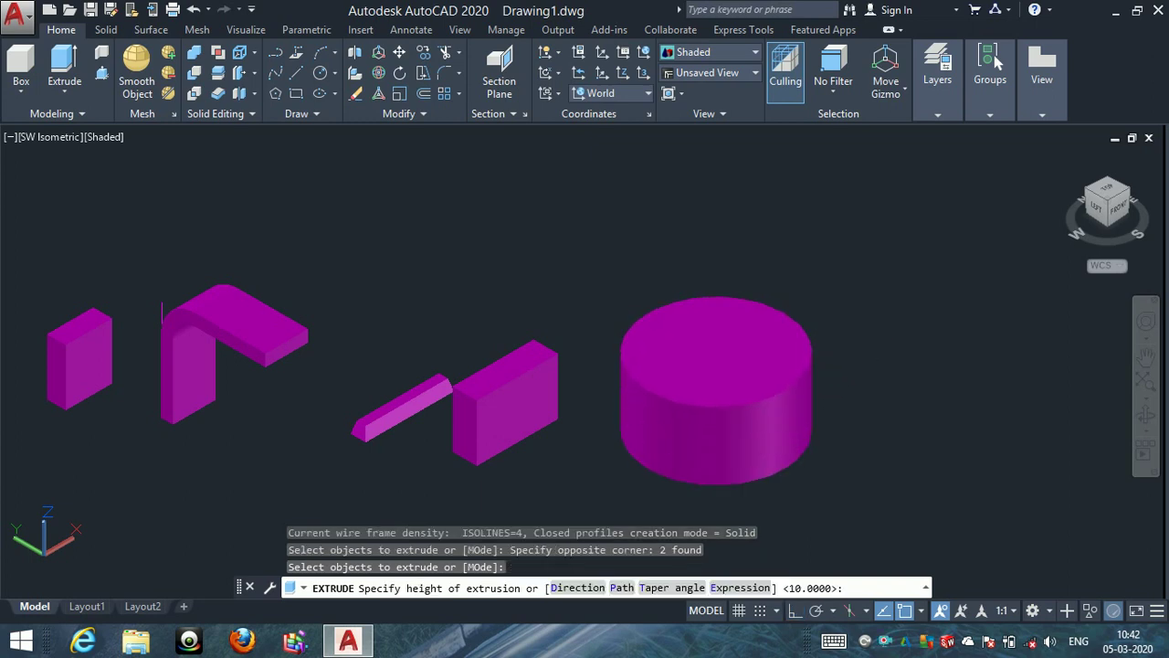
key(Return)
key(Escape)
key(Escape)
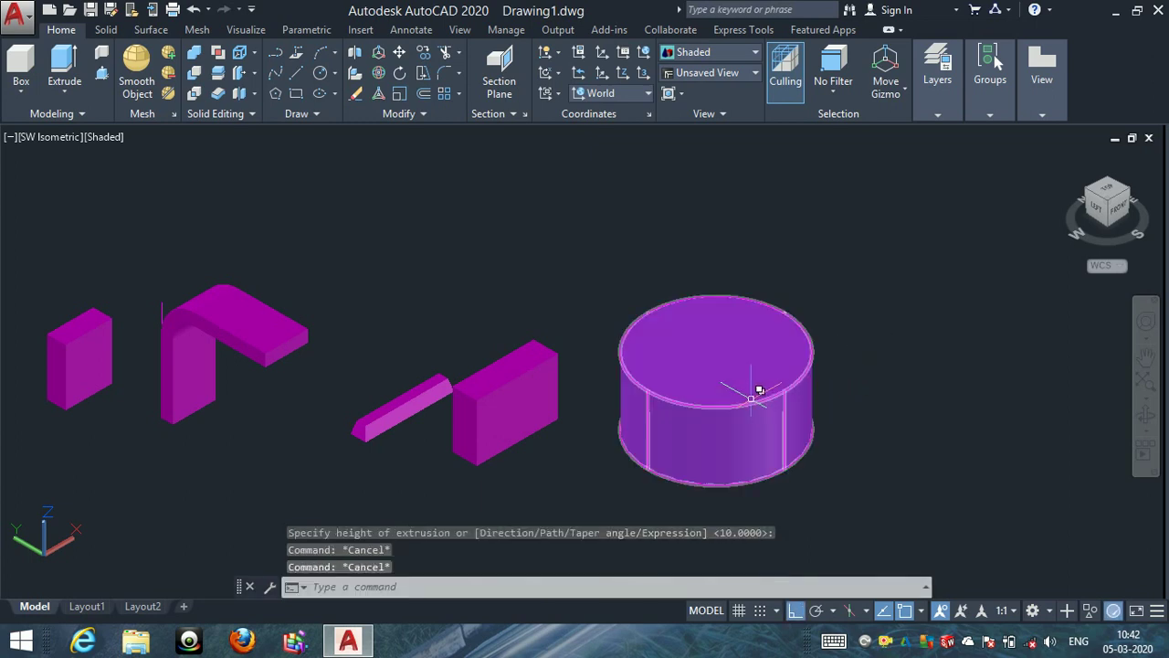
click(710, 340)
key(Escape)
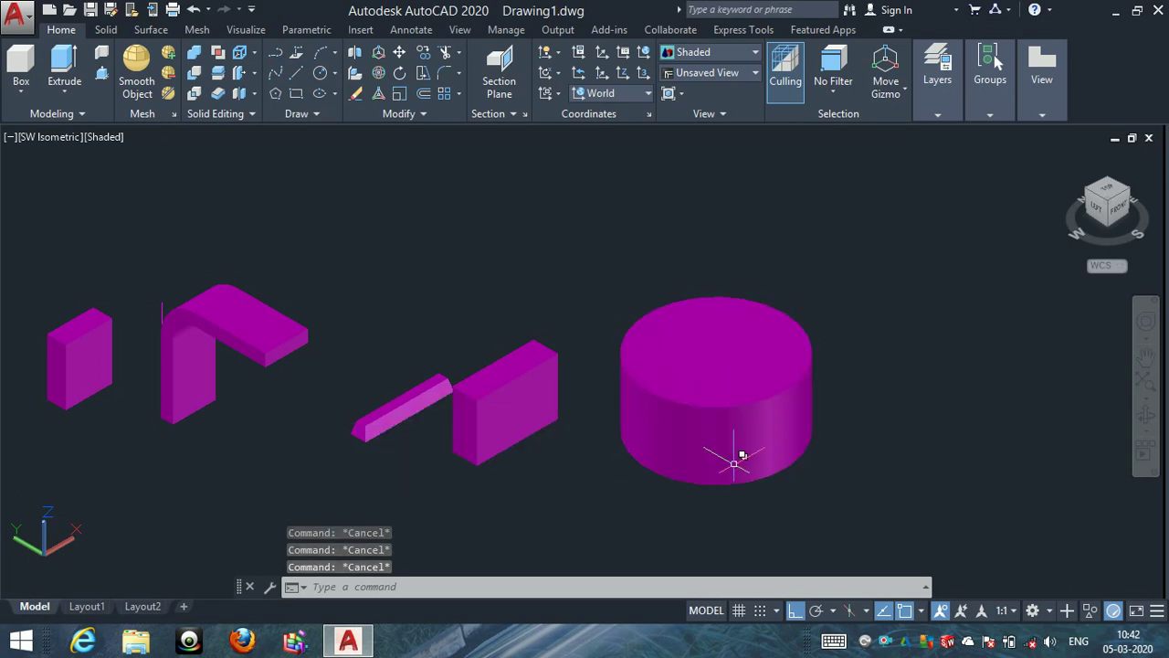
View the solids in 2D Wireframe, then switch the viewport back to Shaded.
click(103, 137)
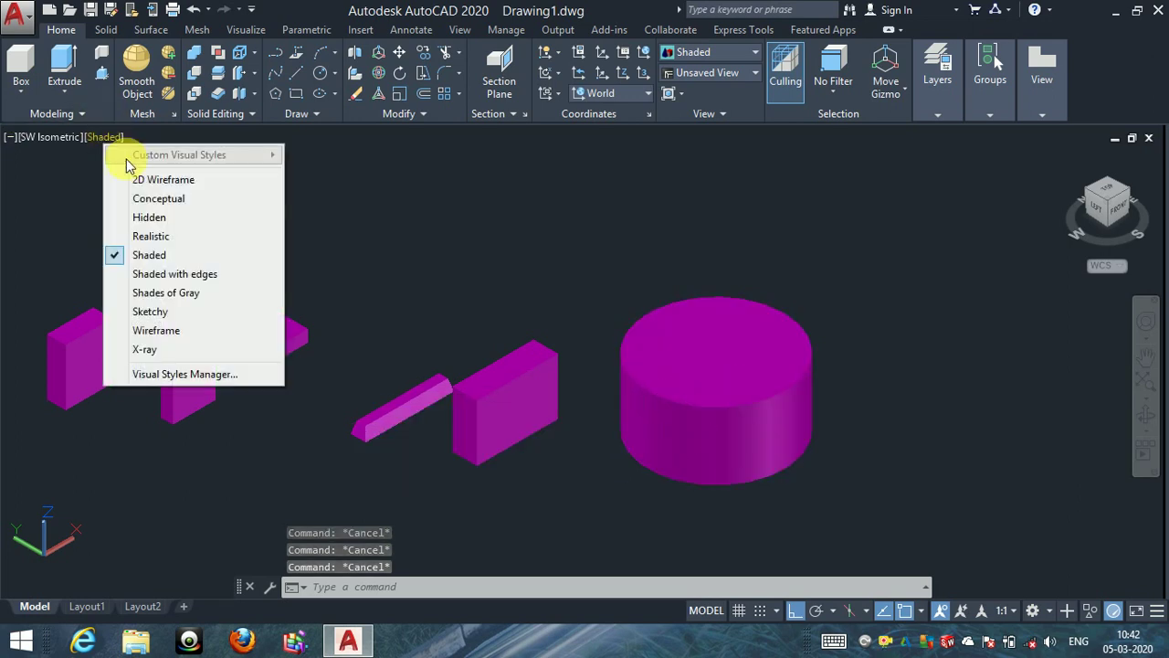
click(138, 180)
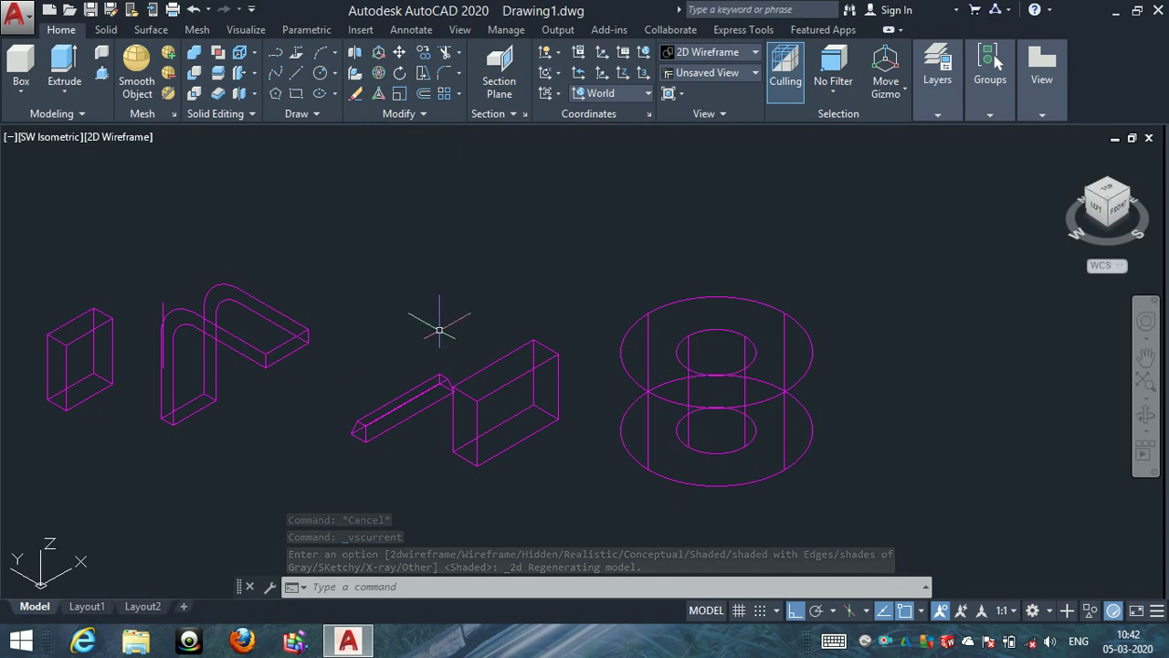
click(119, 136)
click(172, 259)
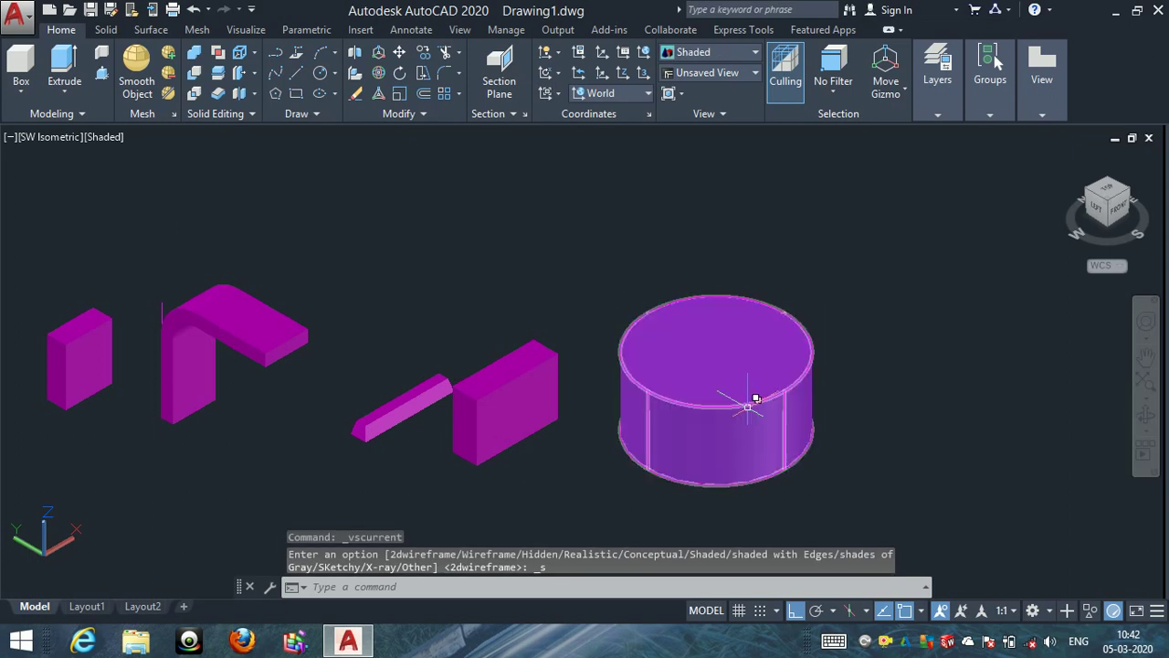
Pan the solids right to recentre them and turn Ortho mode off.
middle_drag(596, 429, 674, 431)
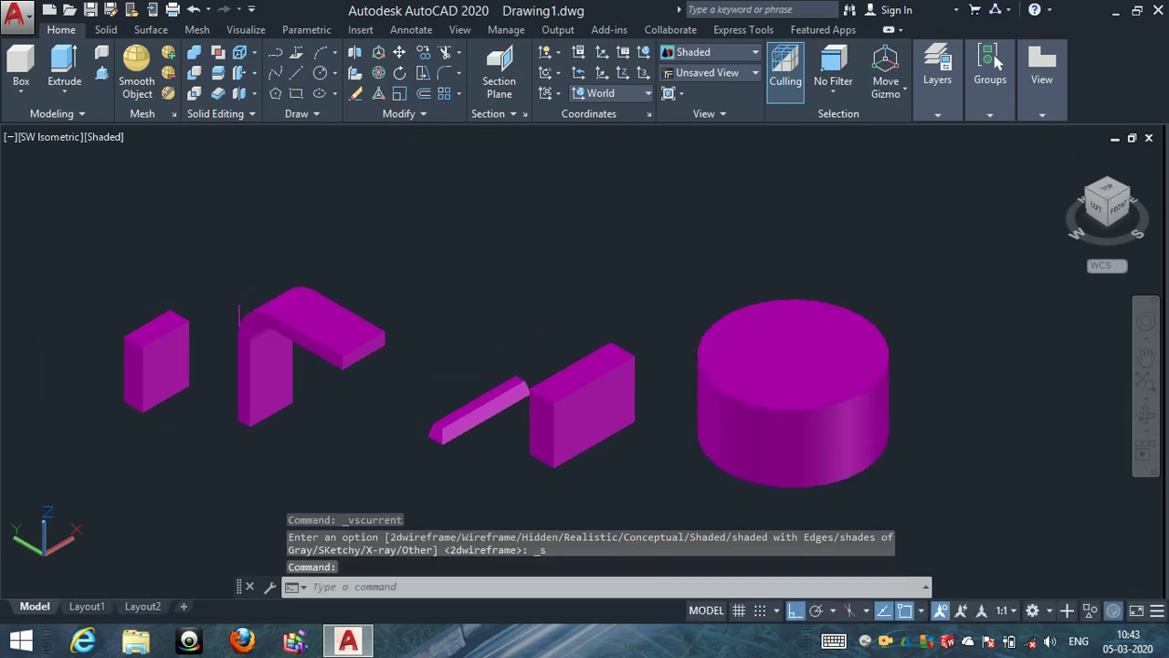
mouse_move(708, 425)
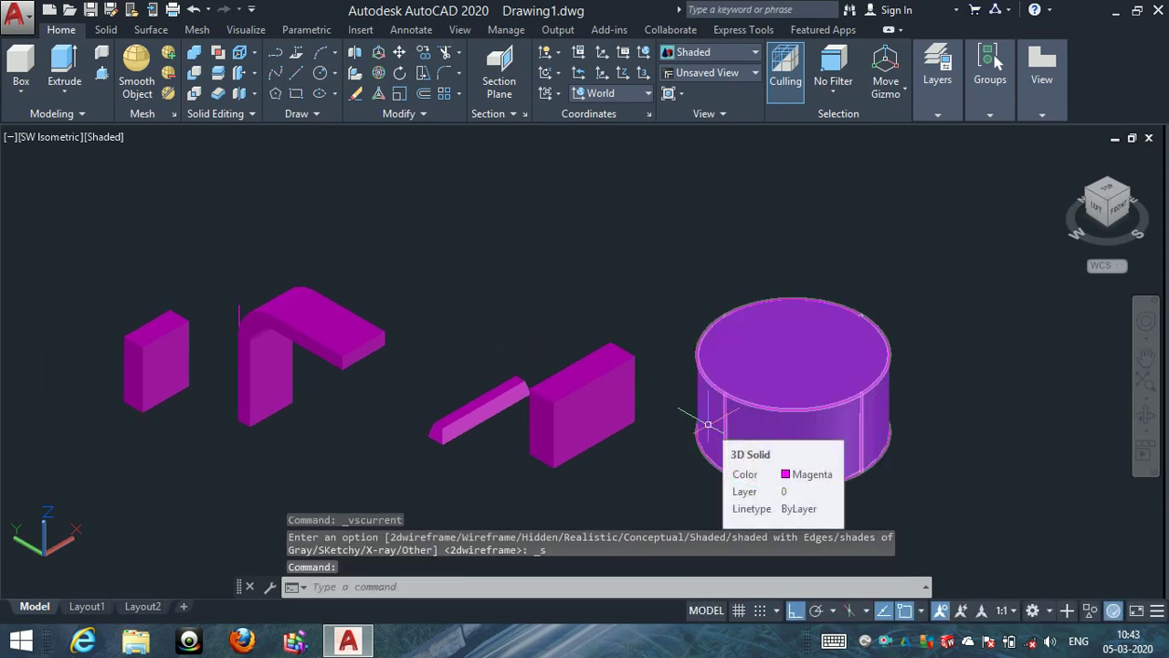
key(Escape)
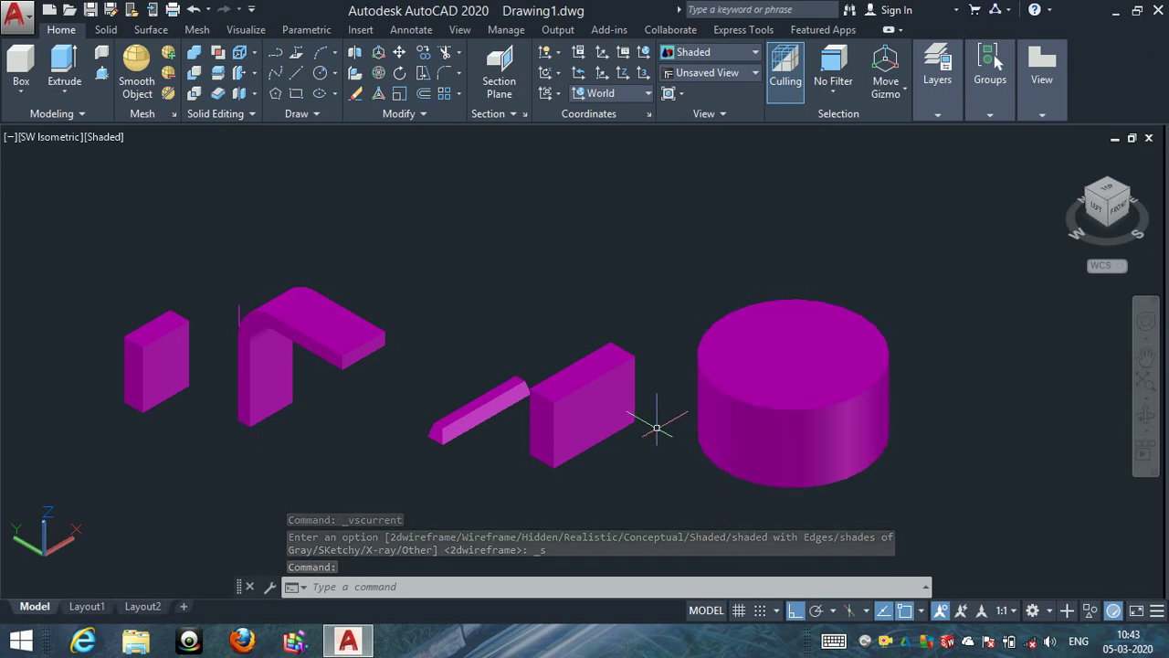
key(Escape)
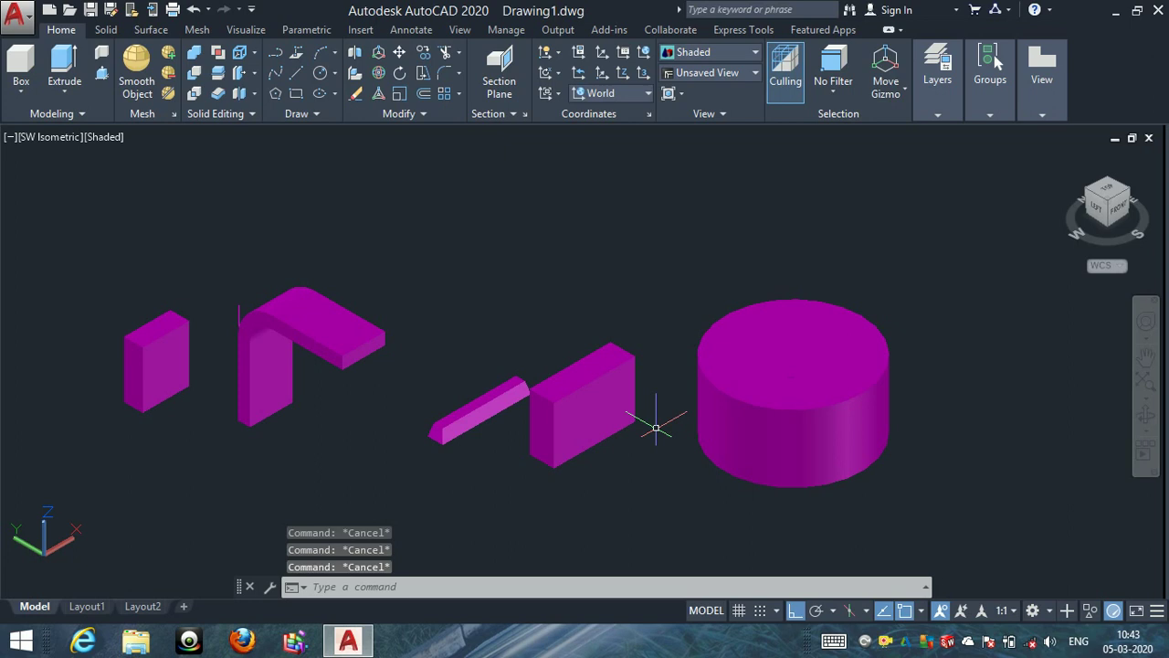
key(F8)
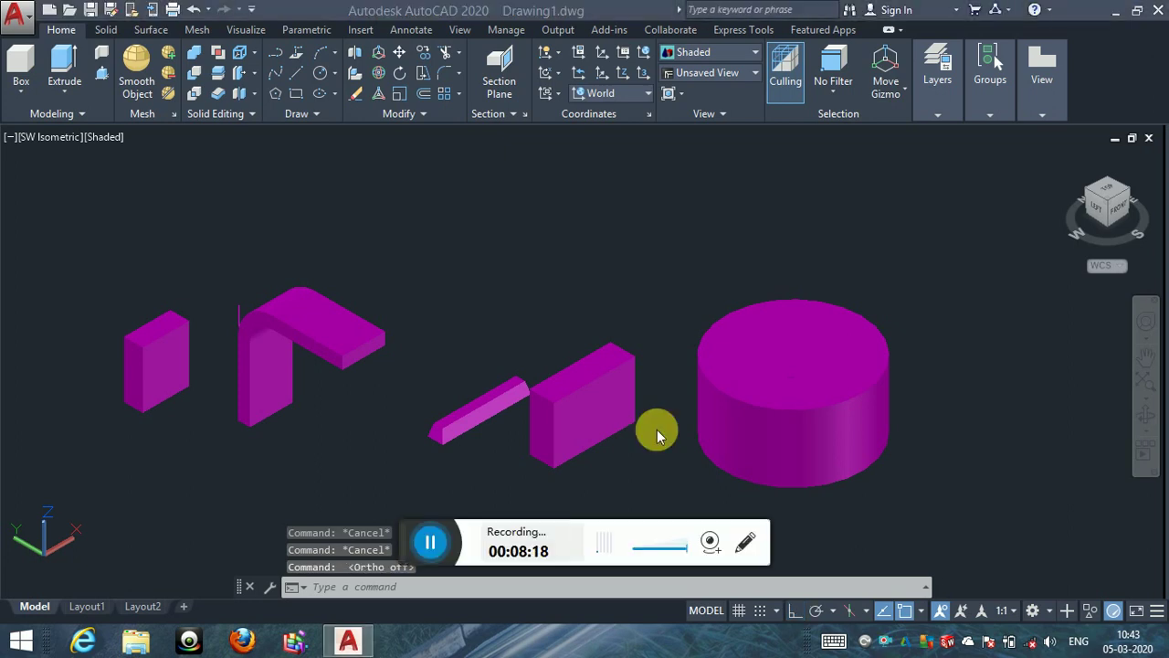